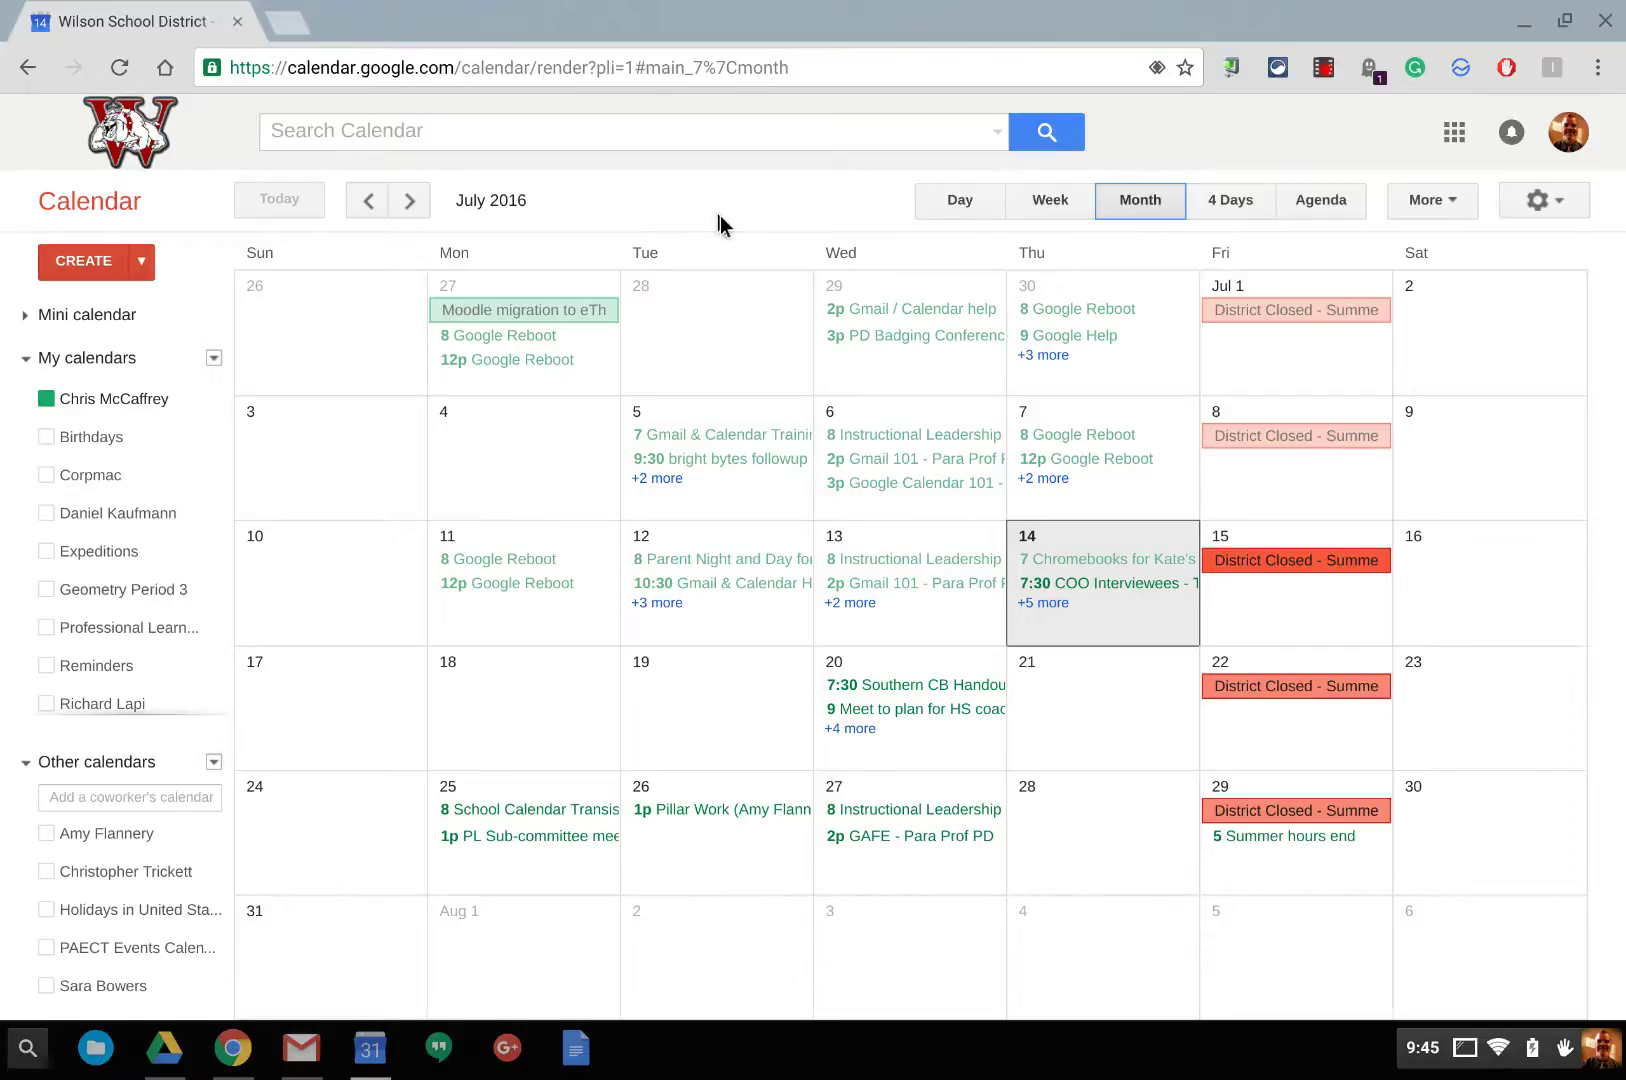
Briefly show the Birthdays, Corpmac and colleague calendars, then hide them again.
left_click(46, 437)
left_click(46, 476)
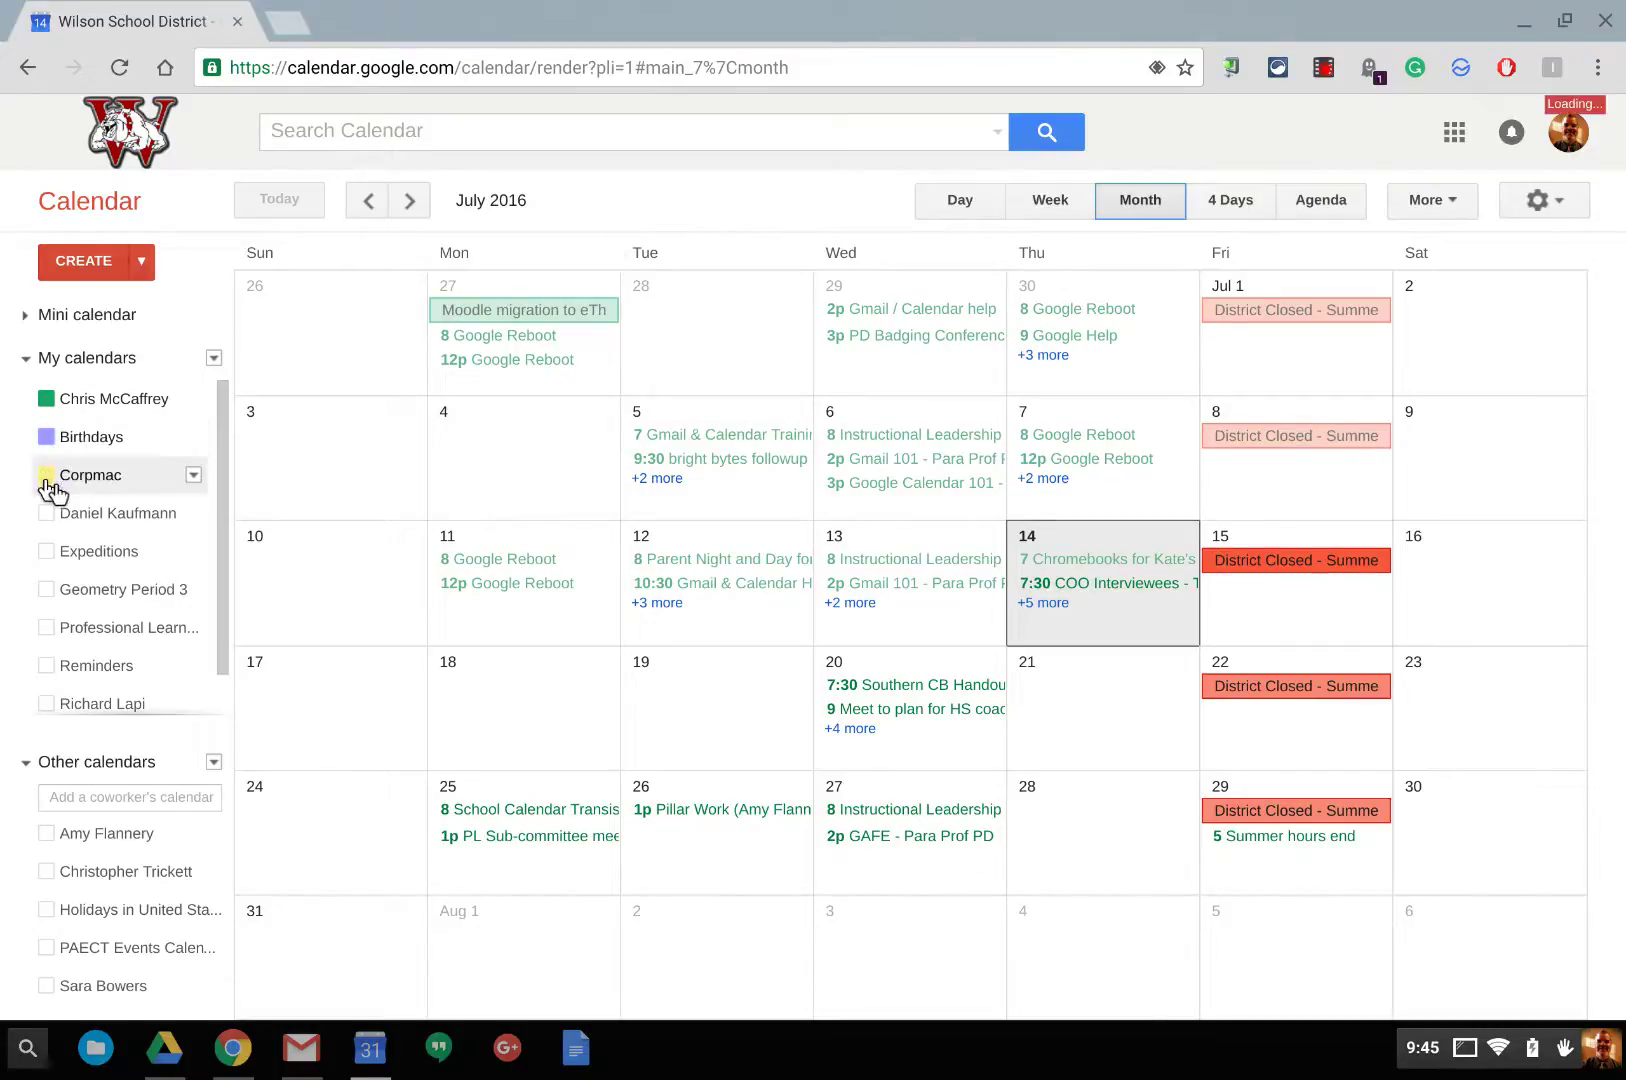
left_click(46, 514)
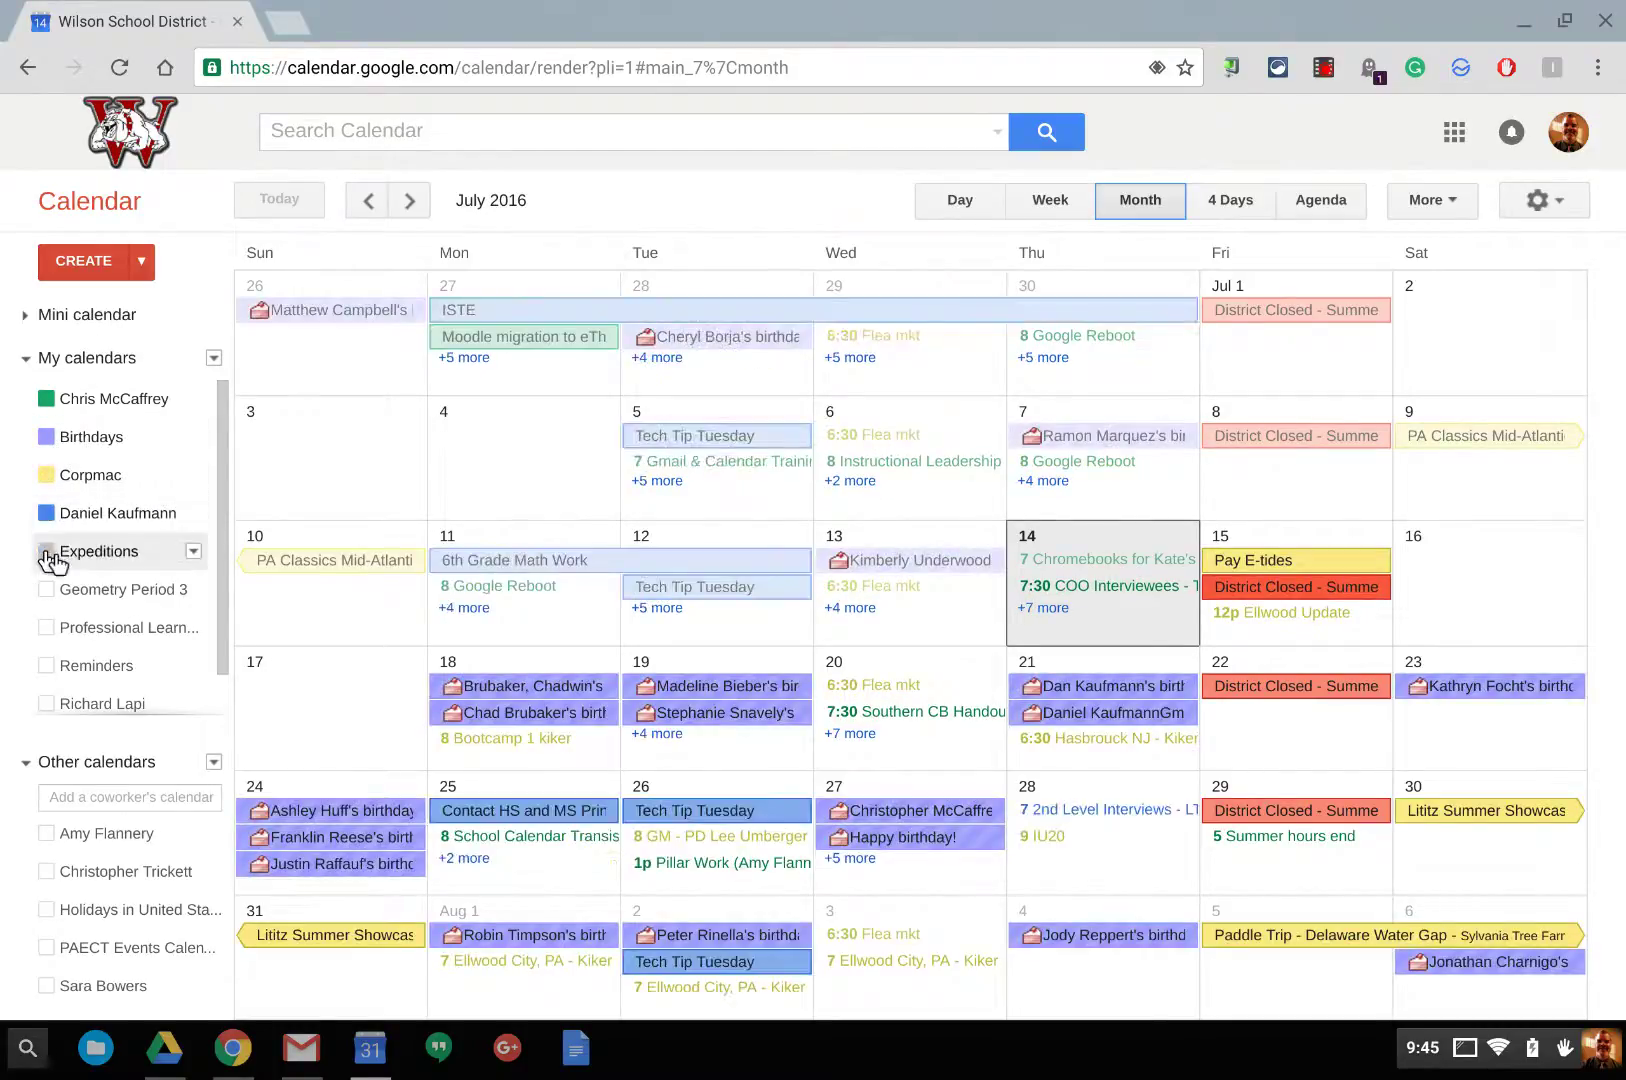
left_click(46, 514)
left_click(46, 476)
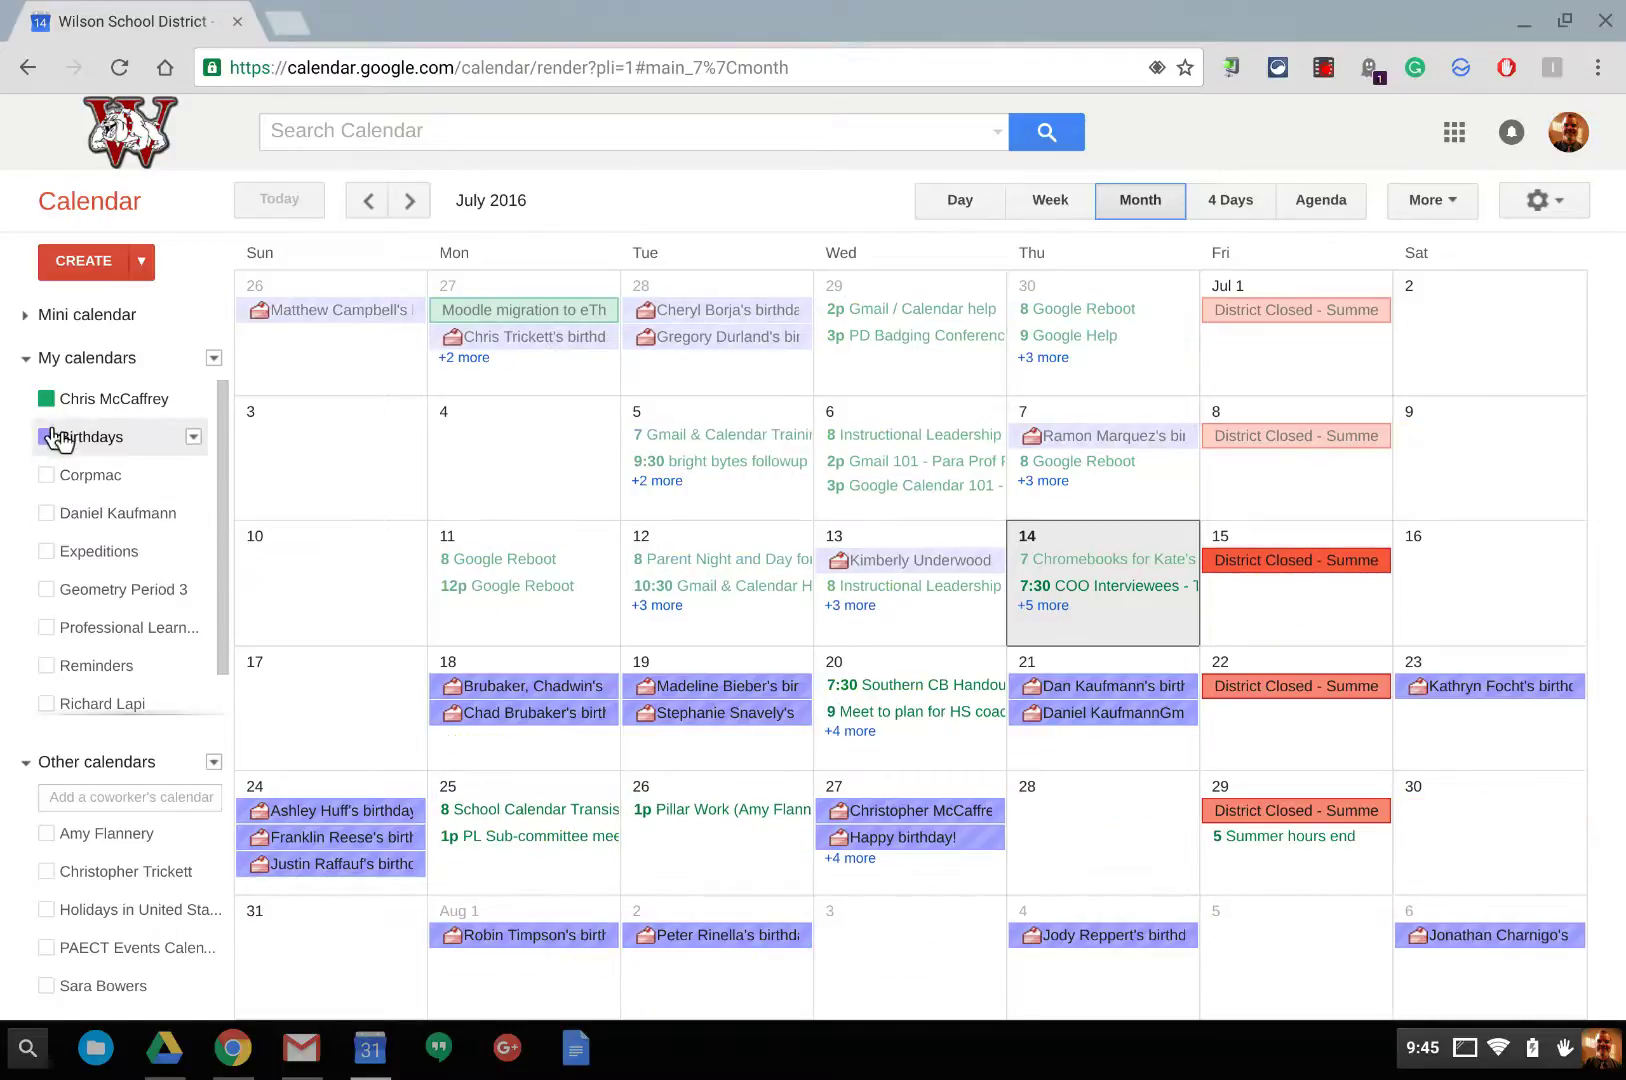
left_click(46, 437)
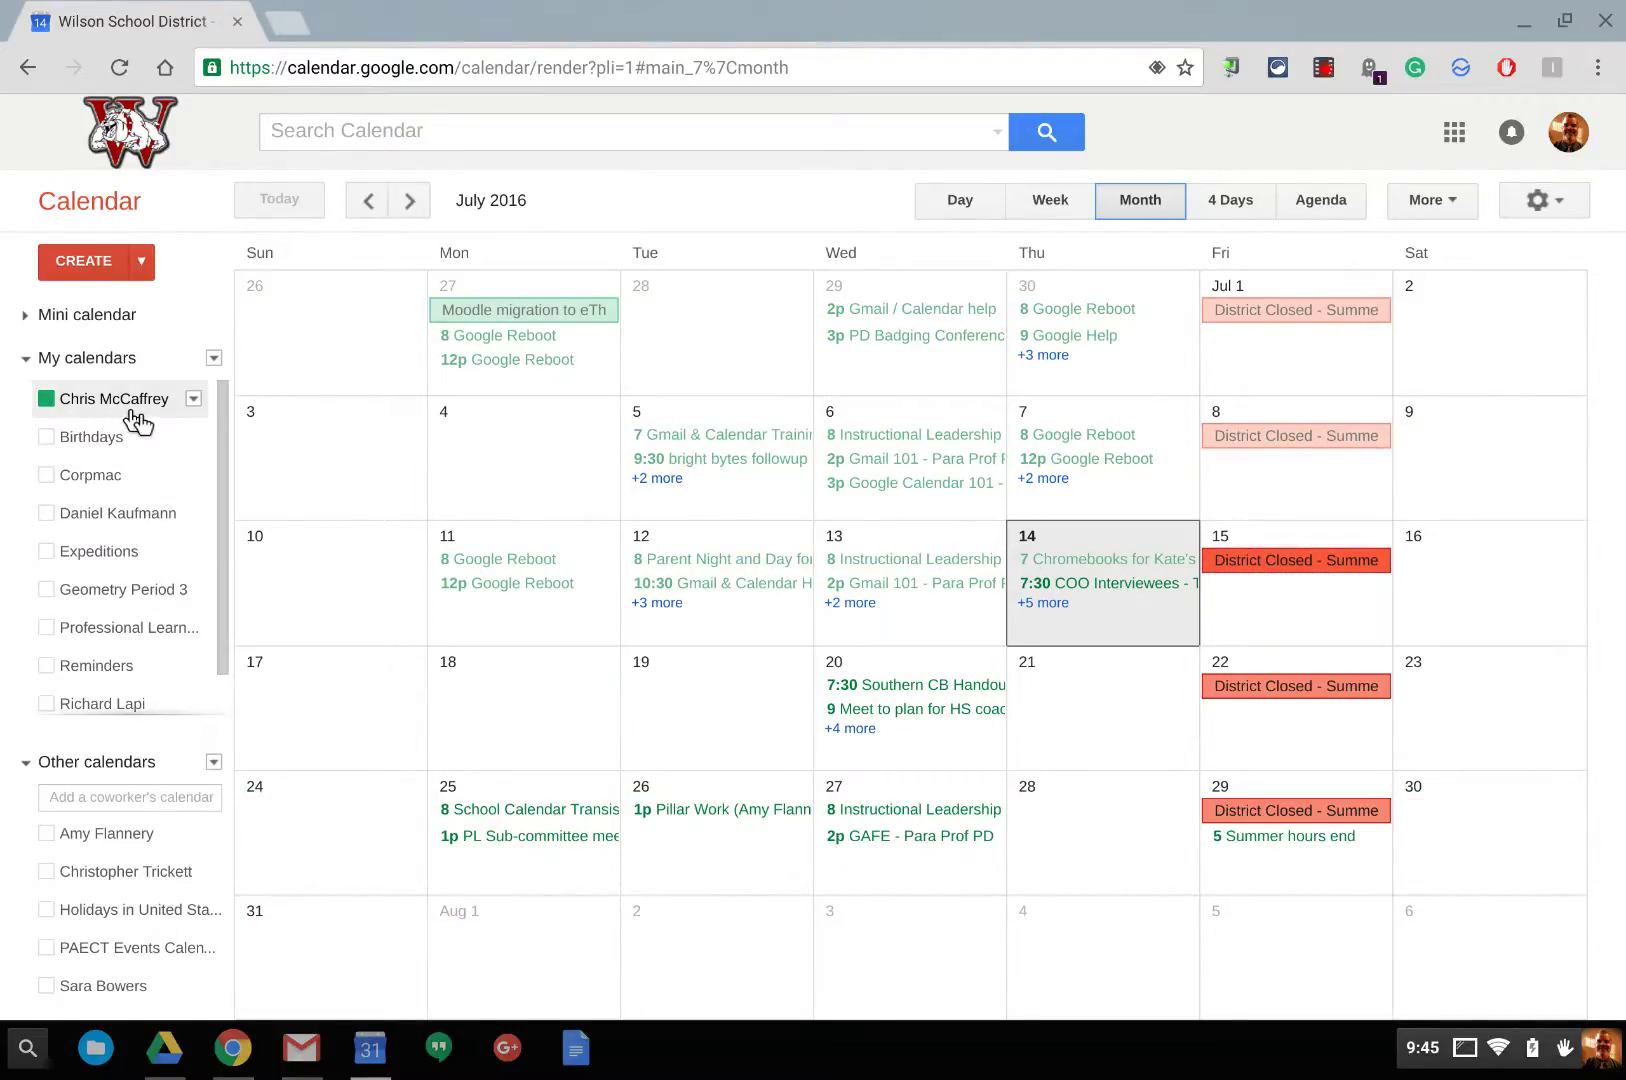
Look through the My calendars settings page, then return to the month view.
left_click(214, 360)
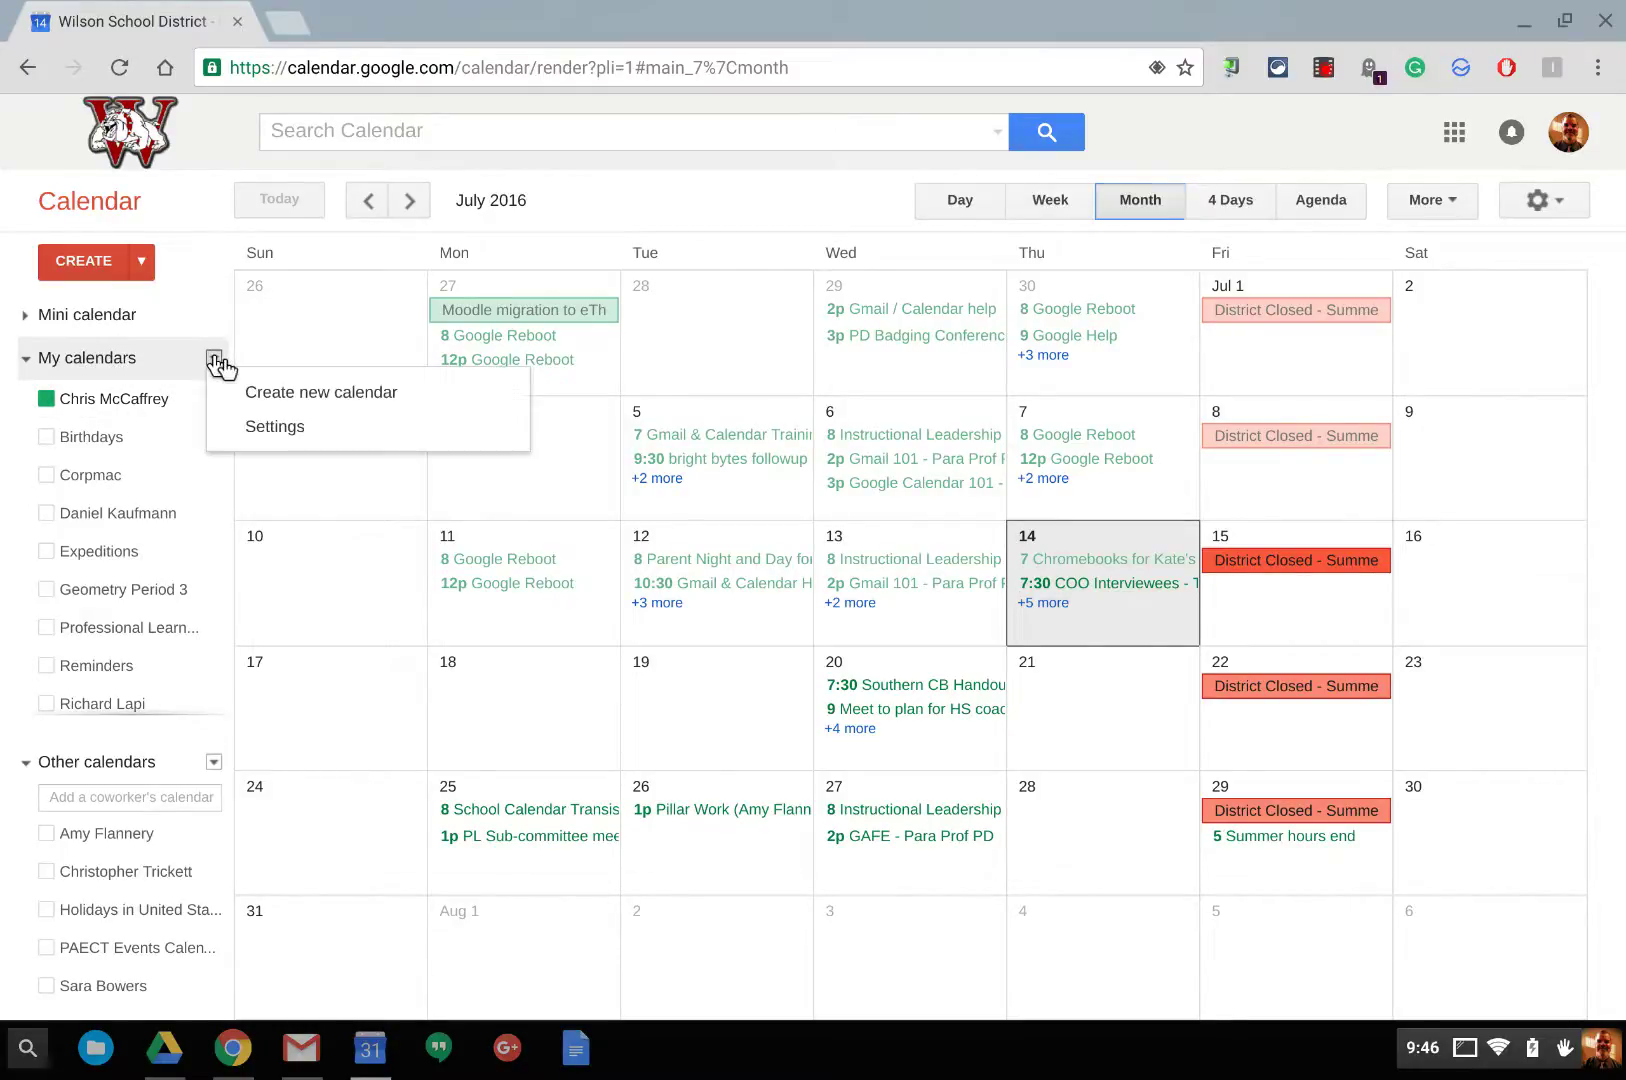
left_click(258, 432)
scroll(410, 590, "down", 4)
scroll(412, 591, "up", 4)
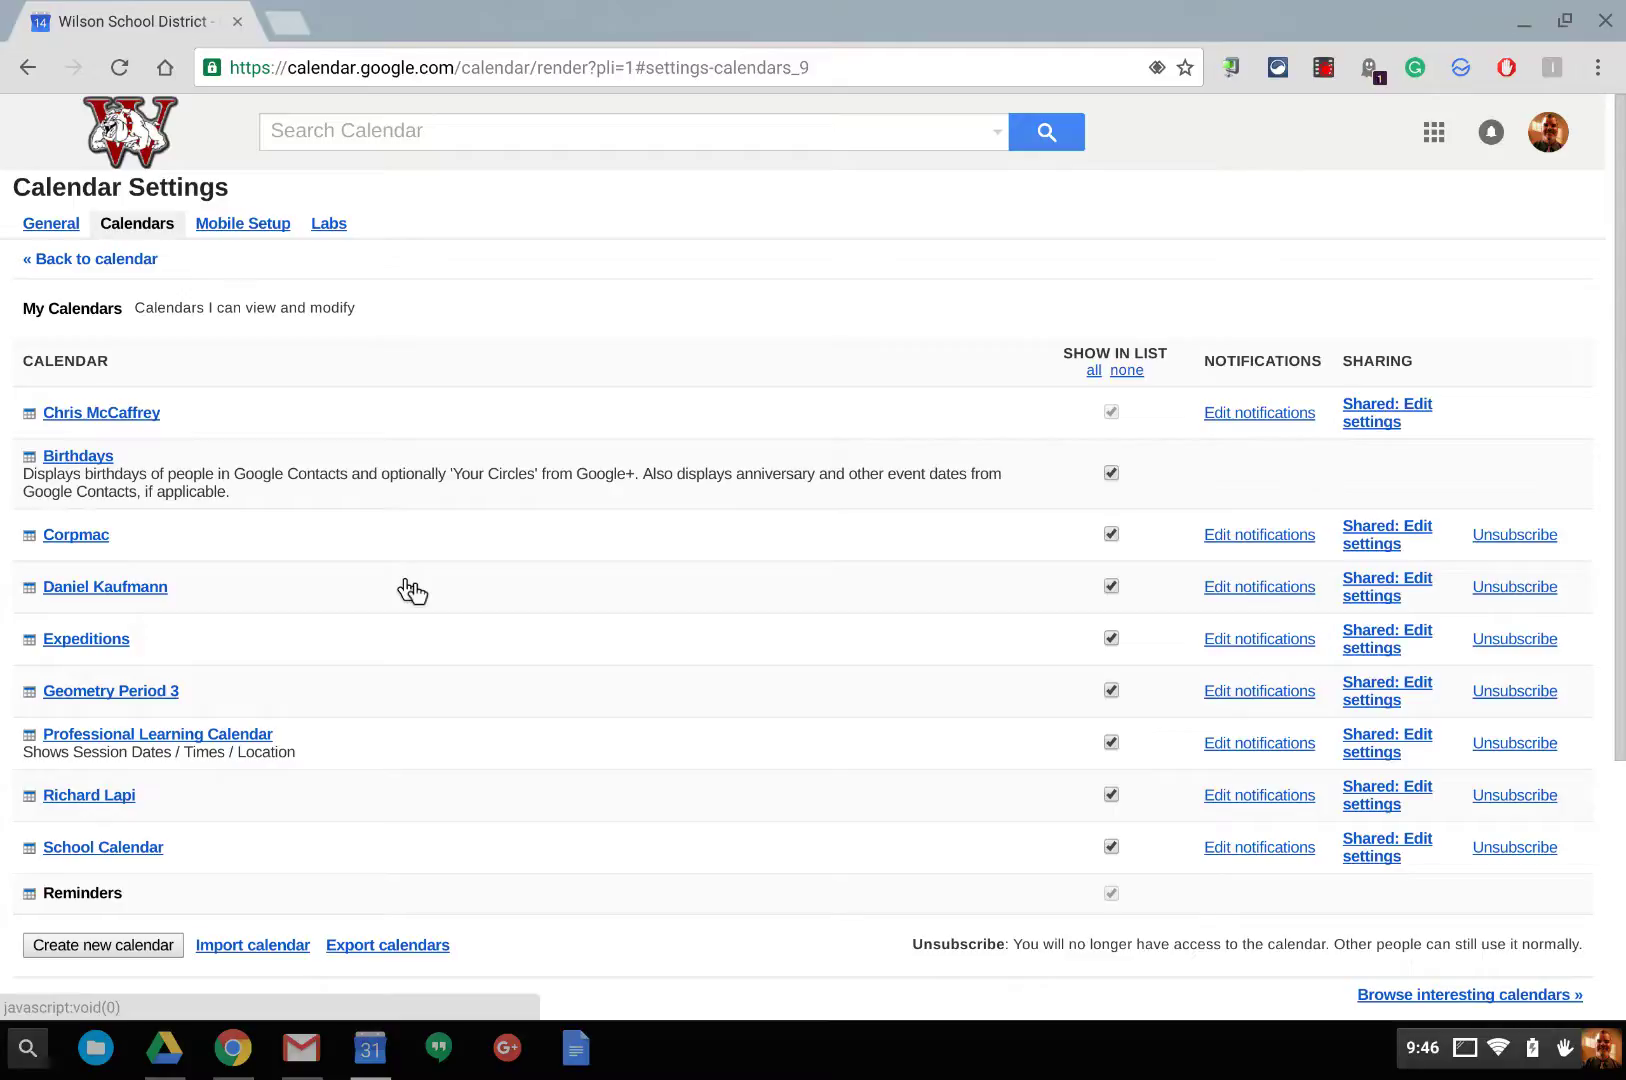
scroll(412, 590, "down", 1)
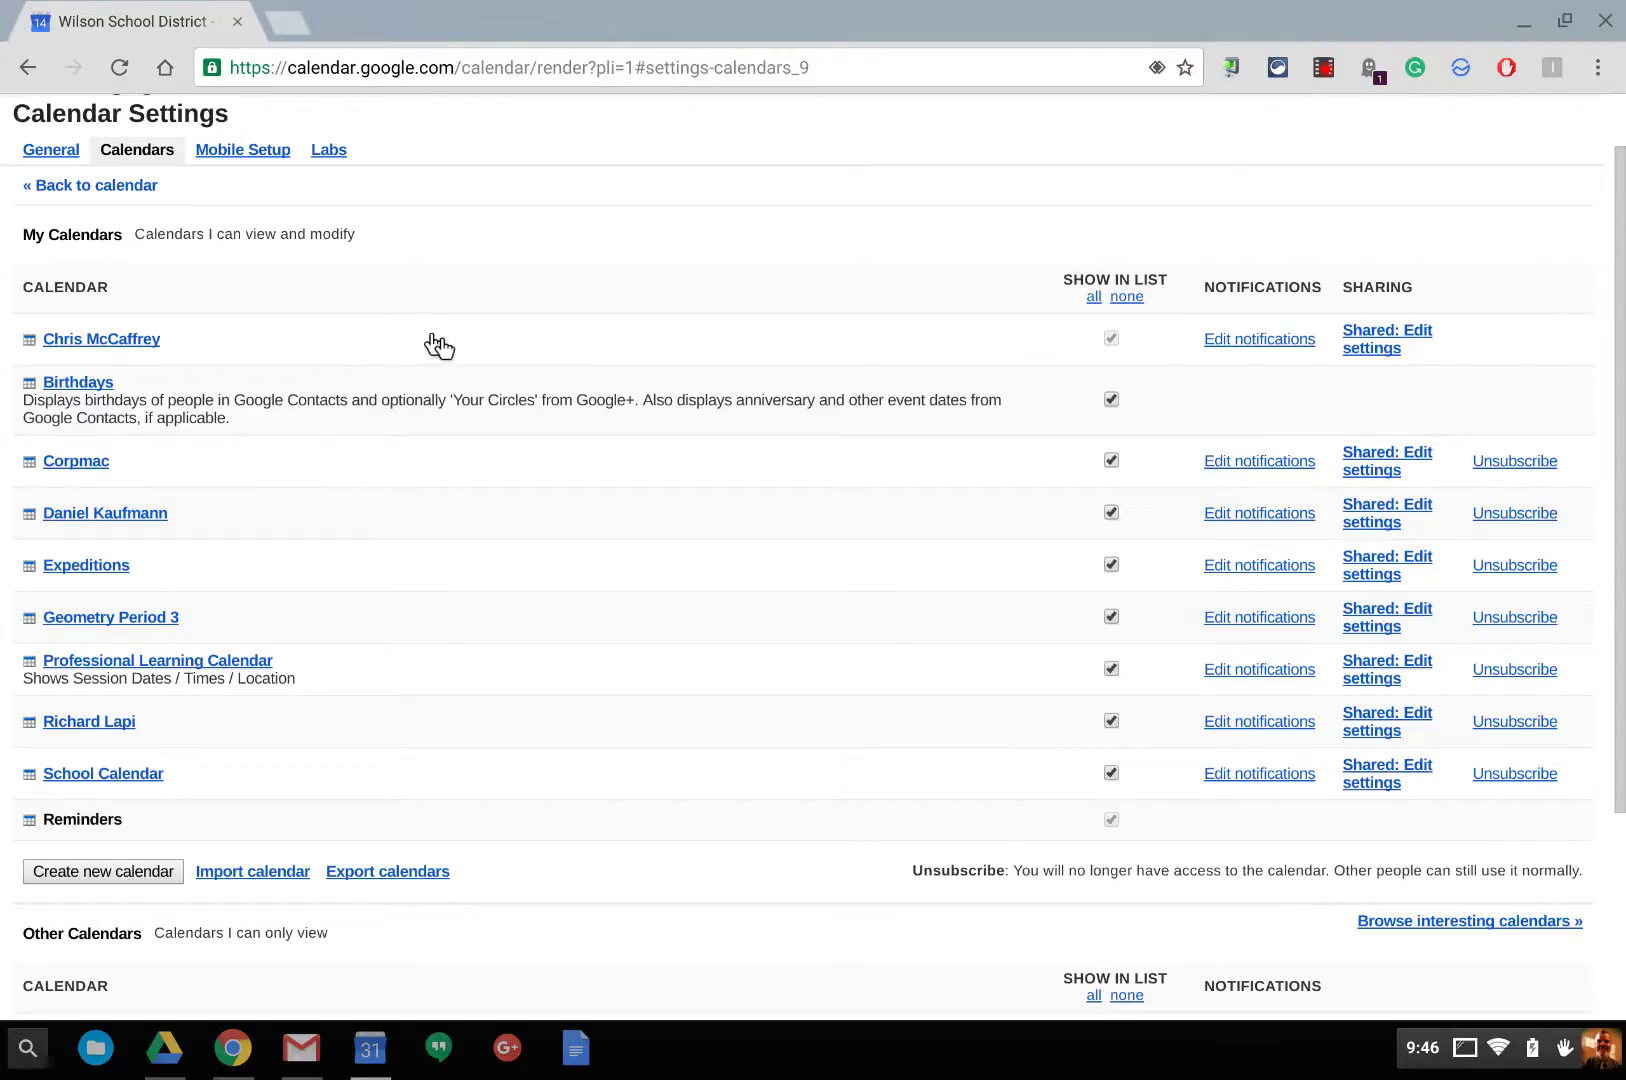
scroll(324, 340, "up", 1)
left_click(40, 262)
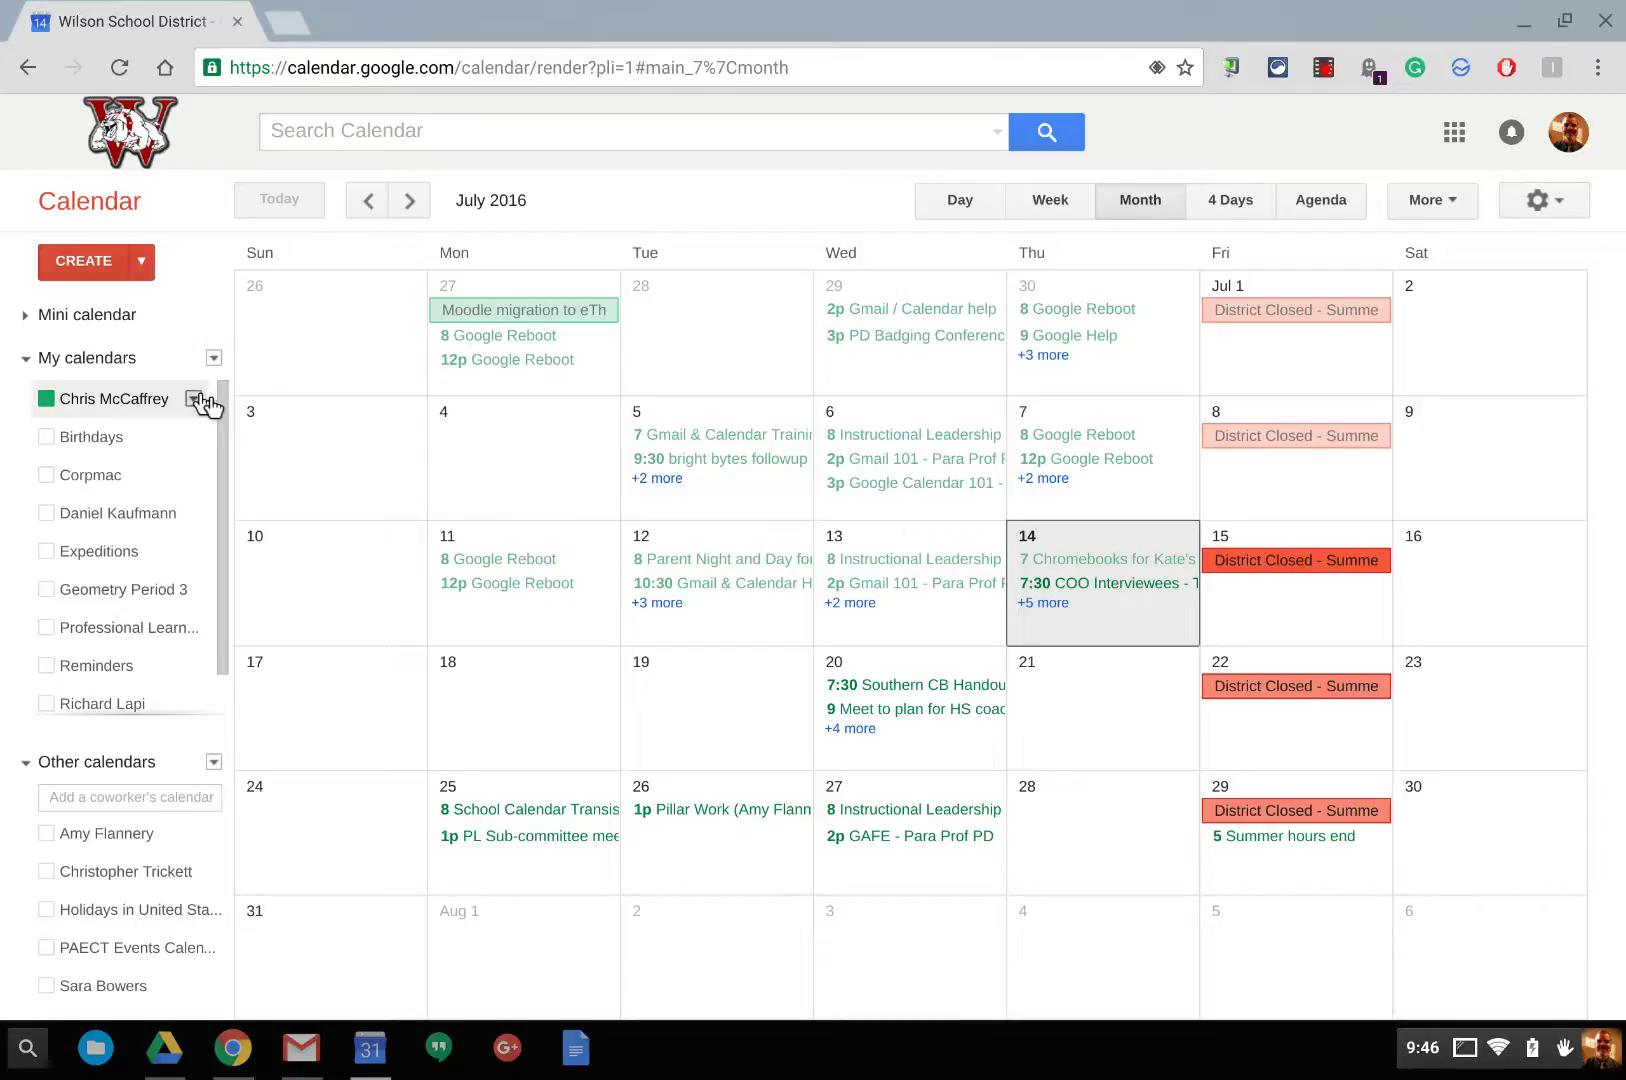
View the personal calendar's details and sharing settings, then go back to the month view.
left_click(194, 399)
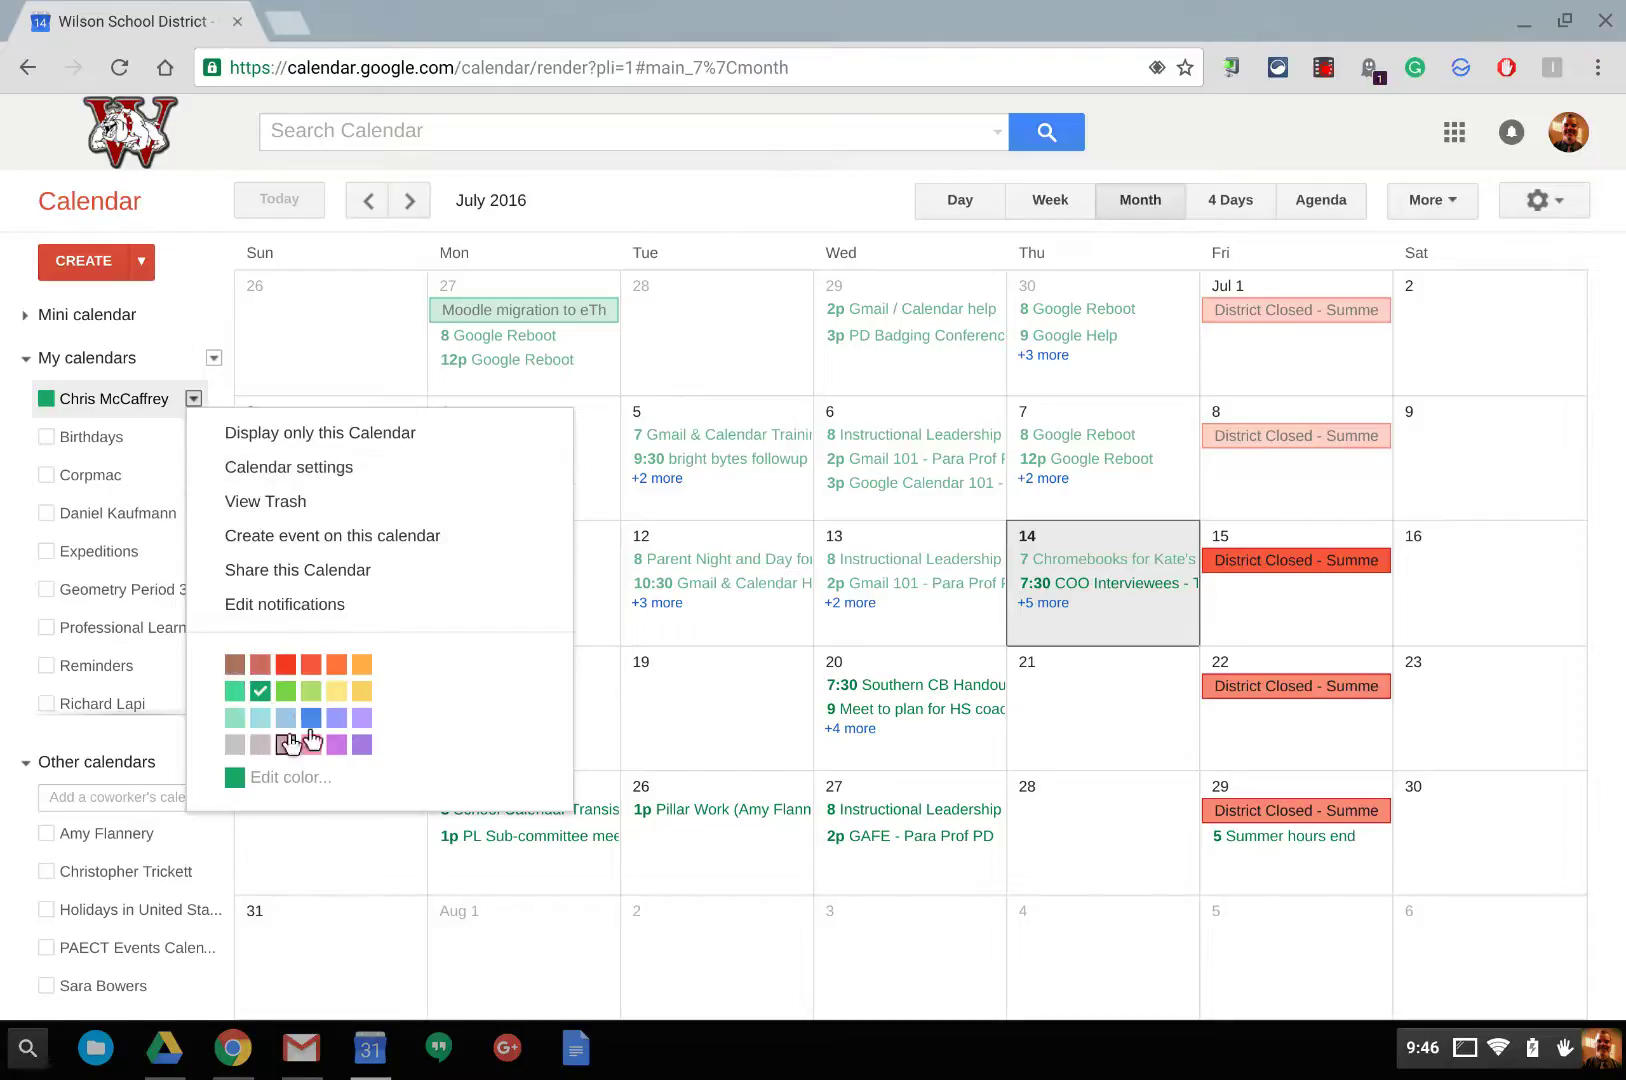
left_click(282, 469)
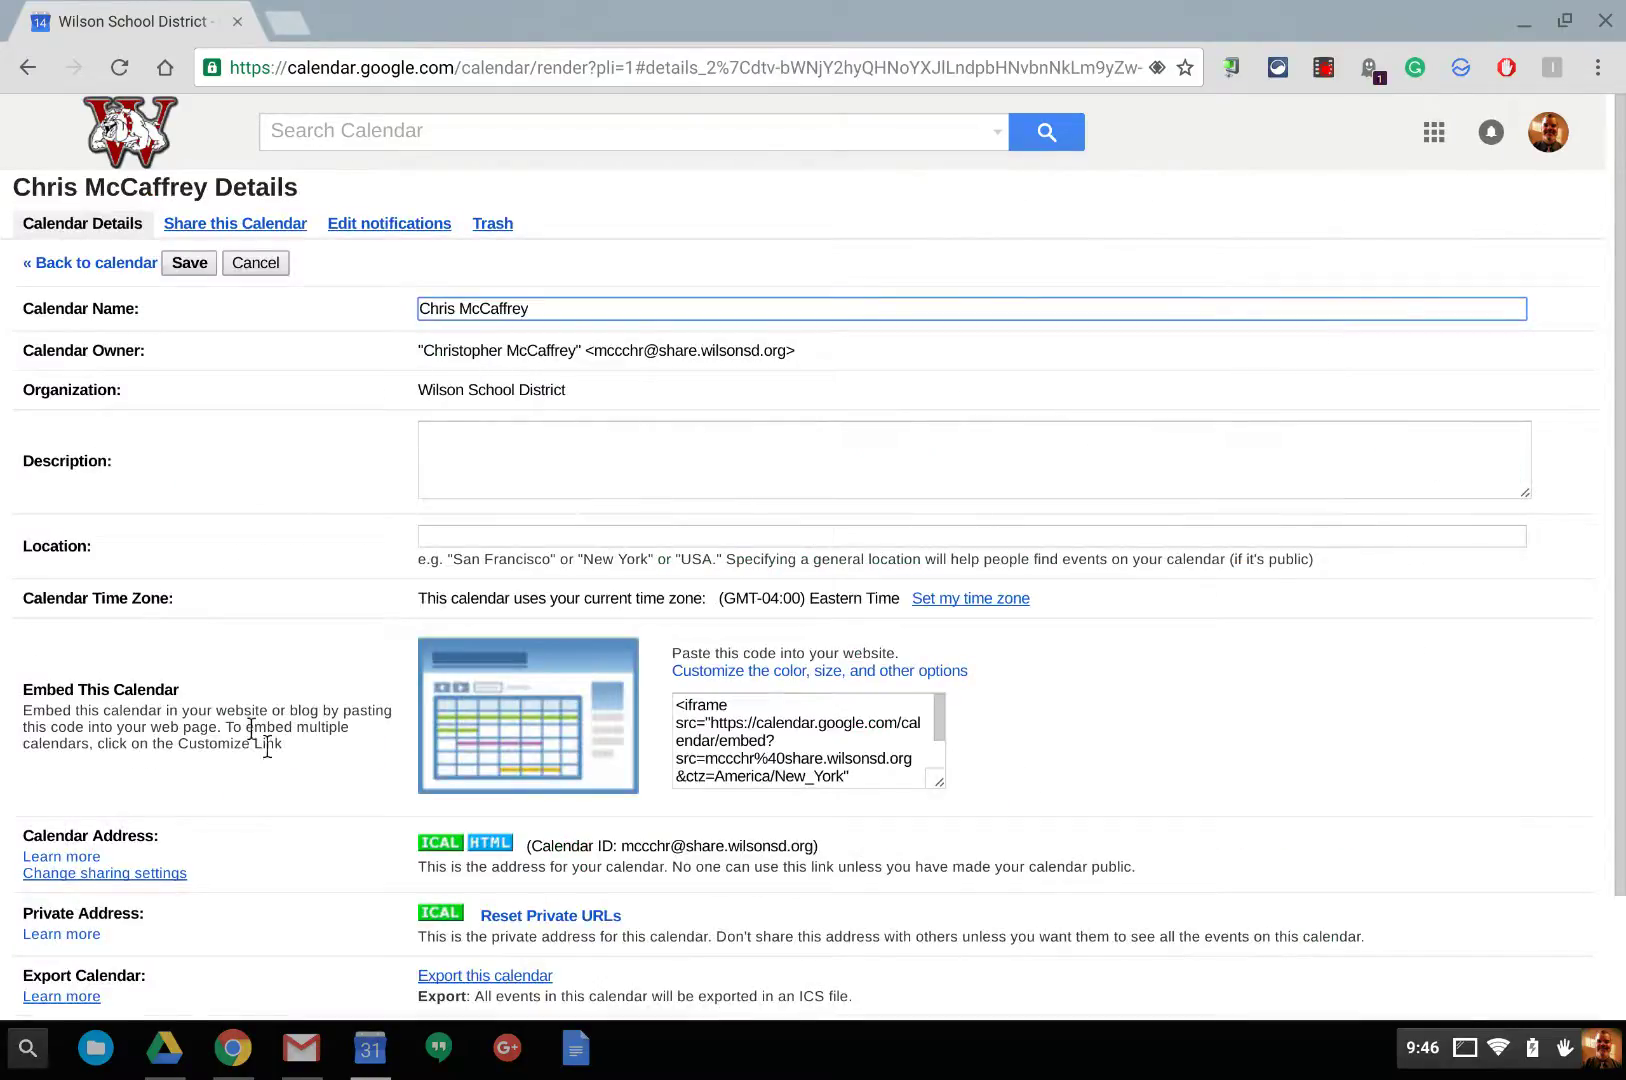
scroll(277, 779, "down", 1)
scroll(277, 779, "up", 1)
left_click(233, 228)
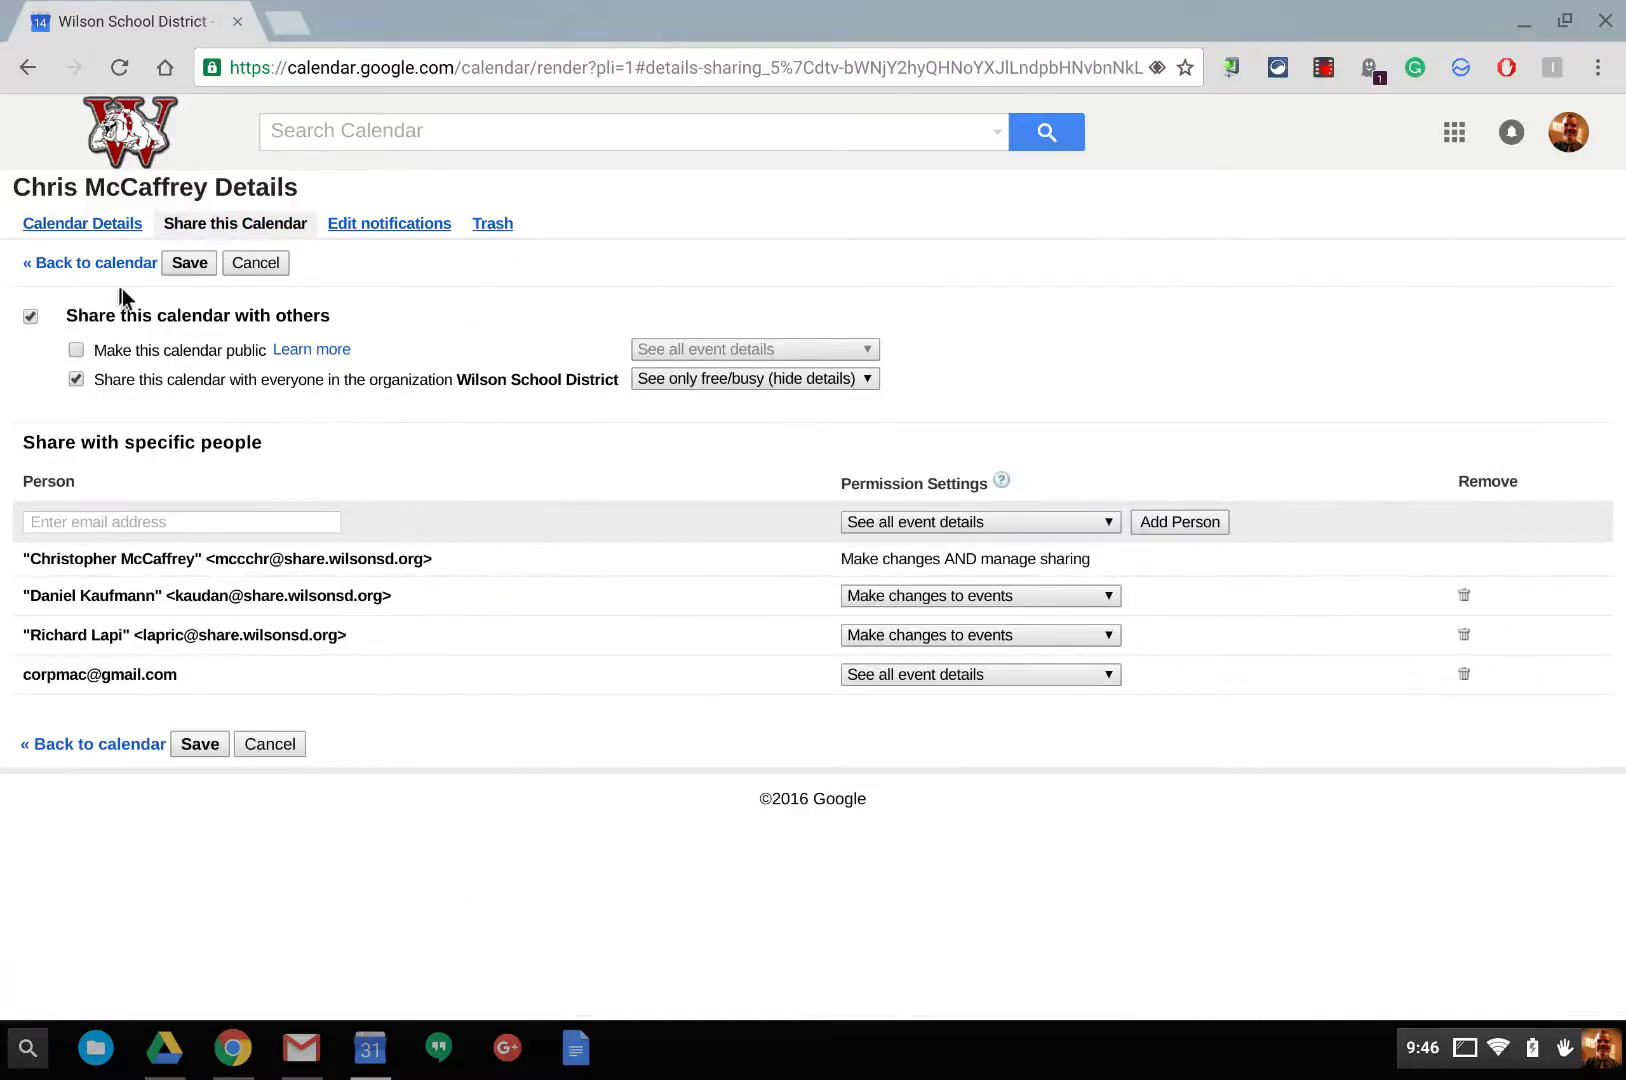
left_click(110, 264)
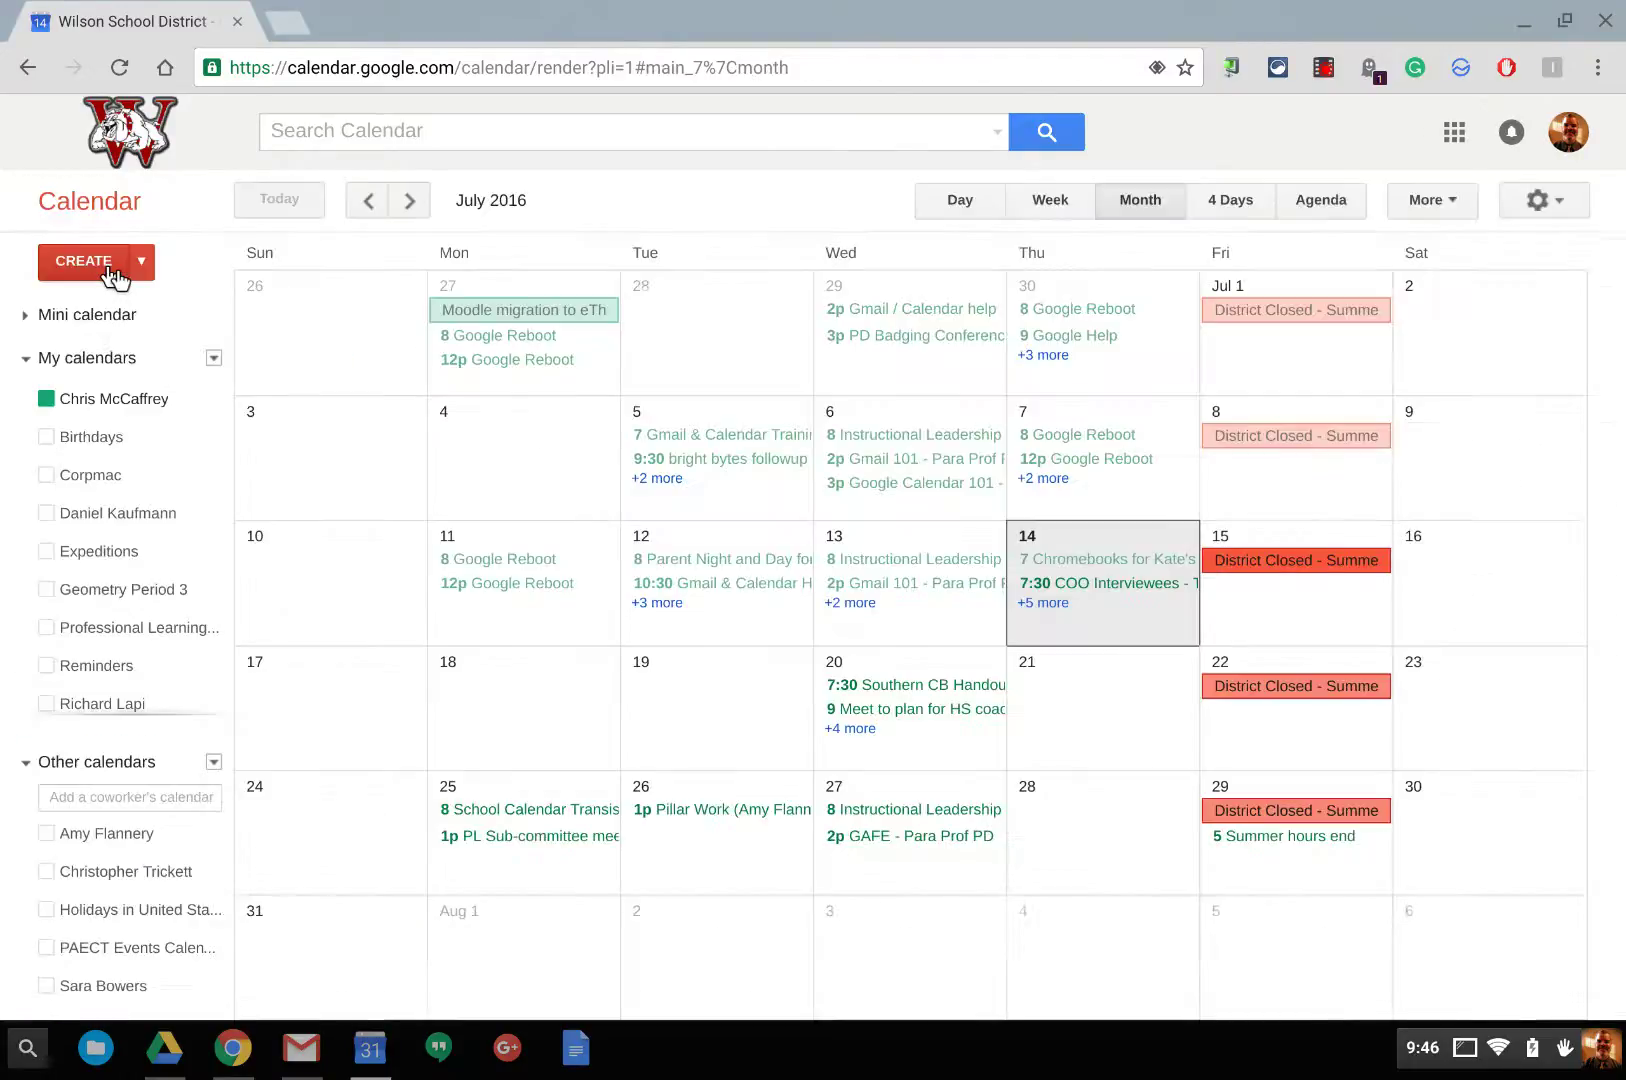
Open the personal calendar's sharing tab from its dropdown, comparing it with the details tab.
left_click(194, 401)
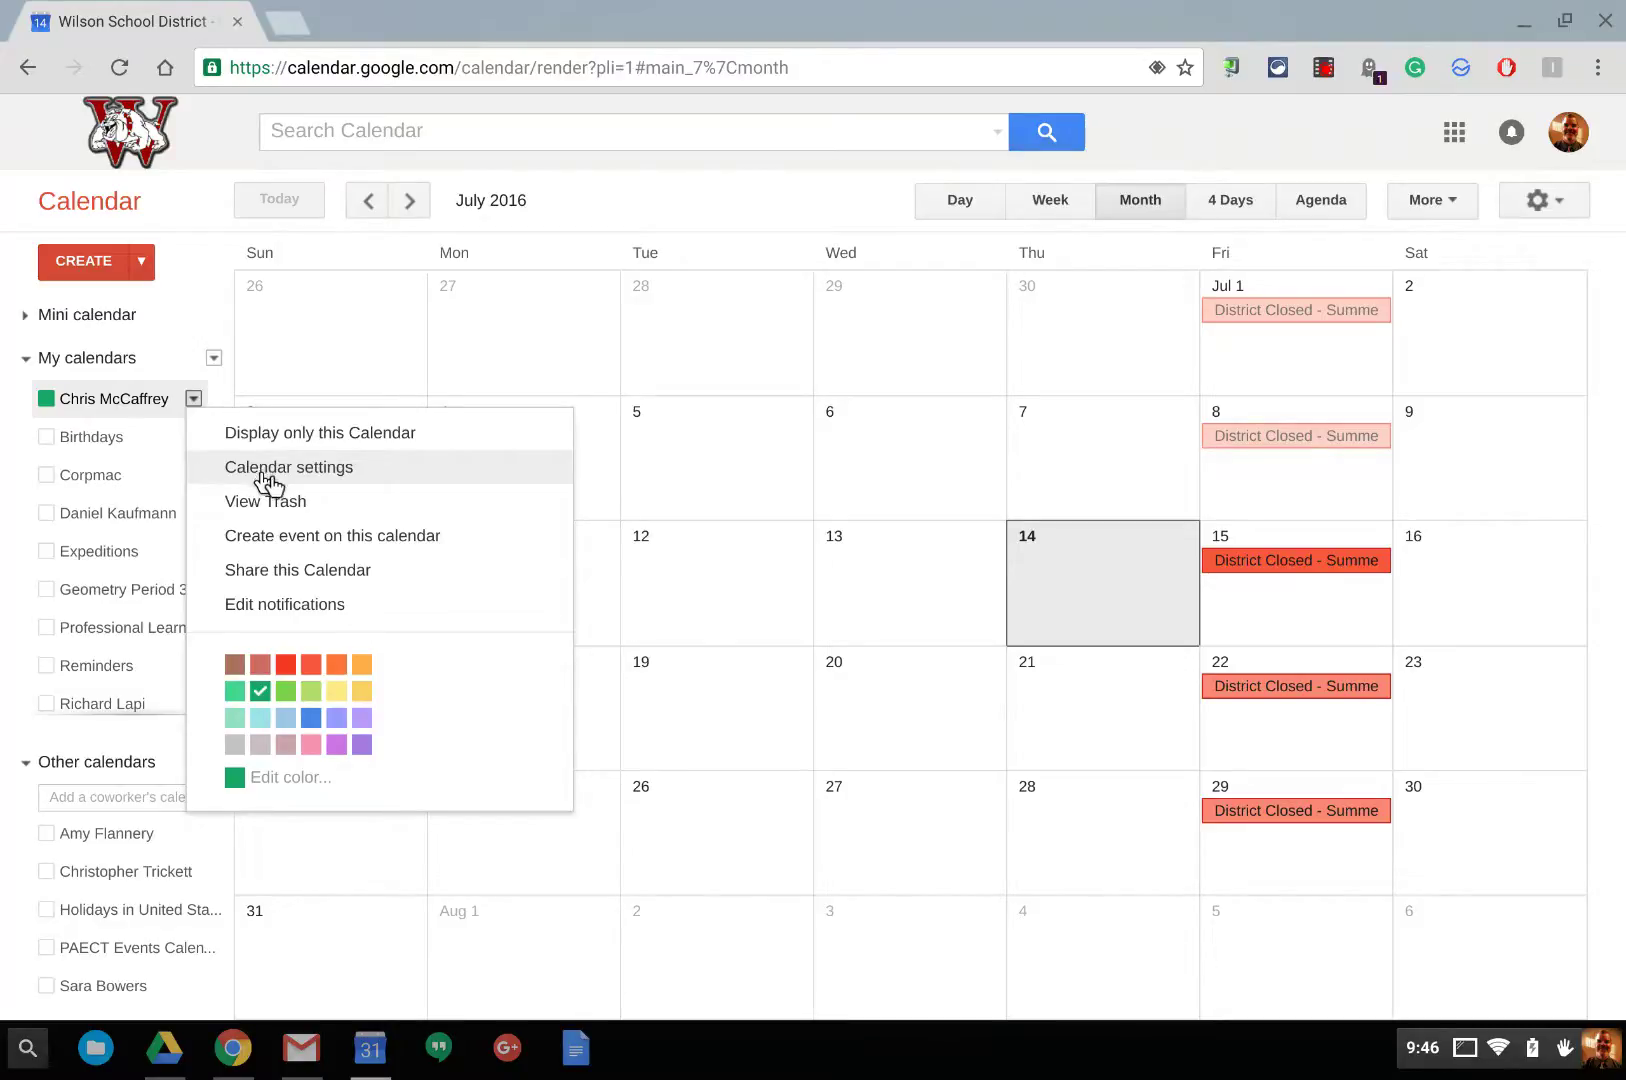
left_click(250, 572)
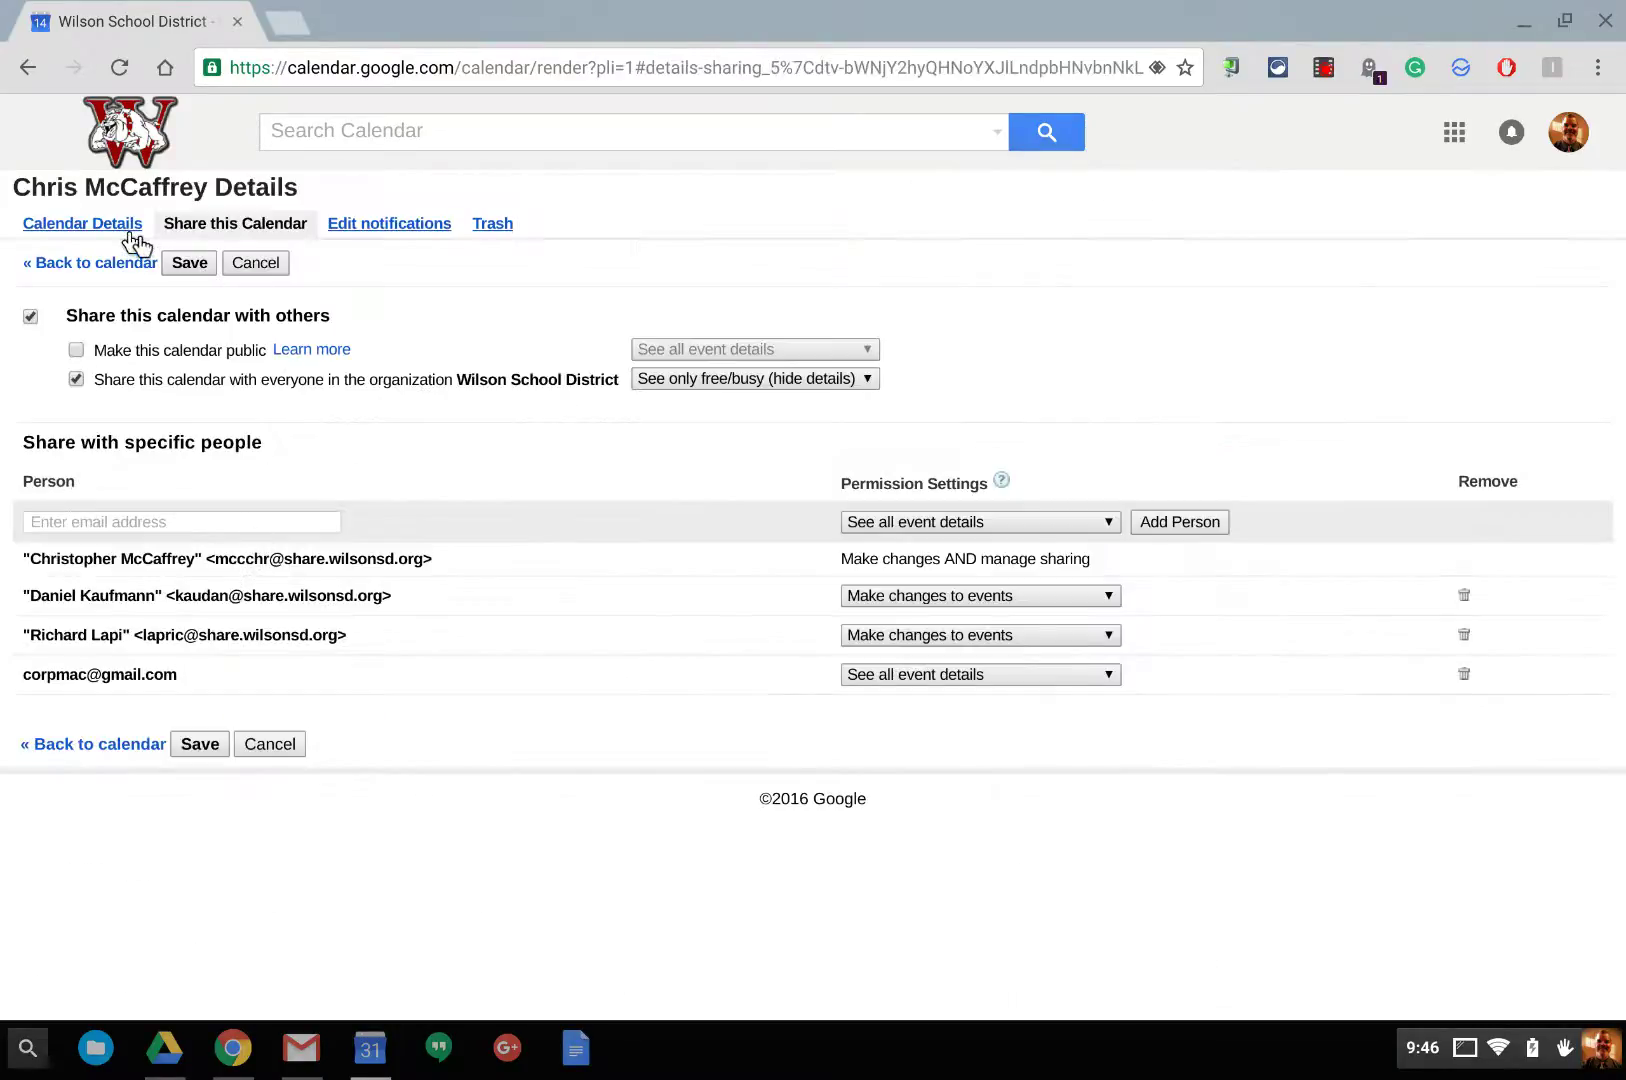
left_click(118, 230)
left_click(240, 228)
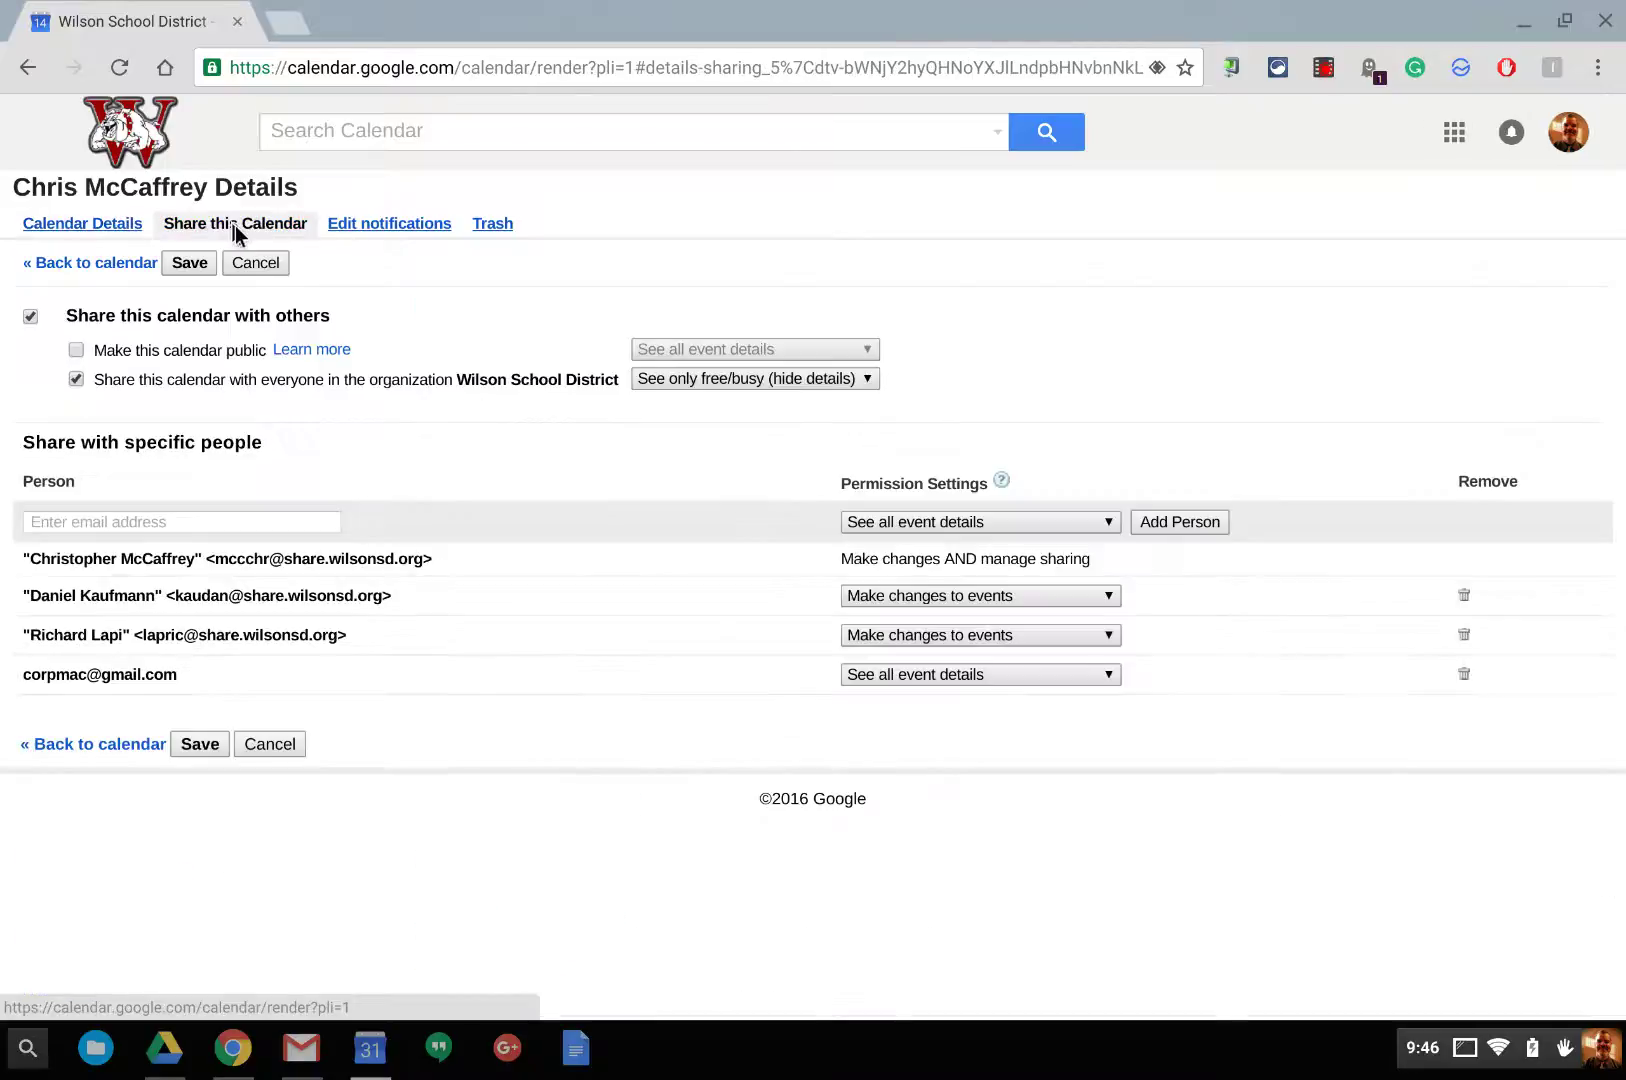
left_click(138, 262)
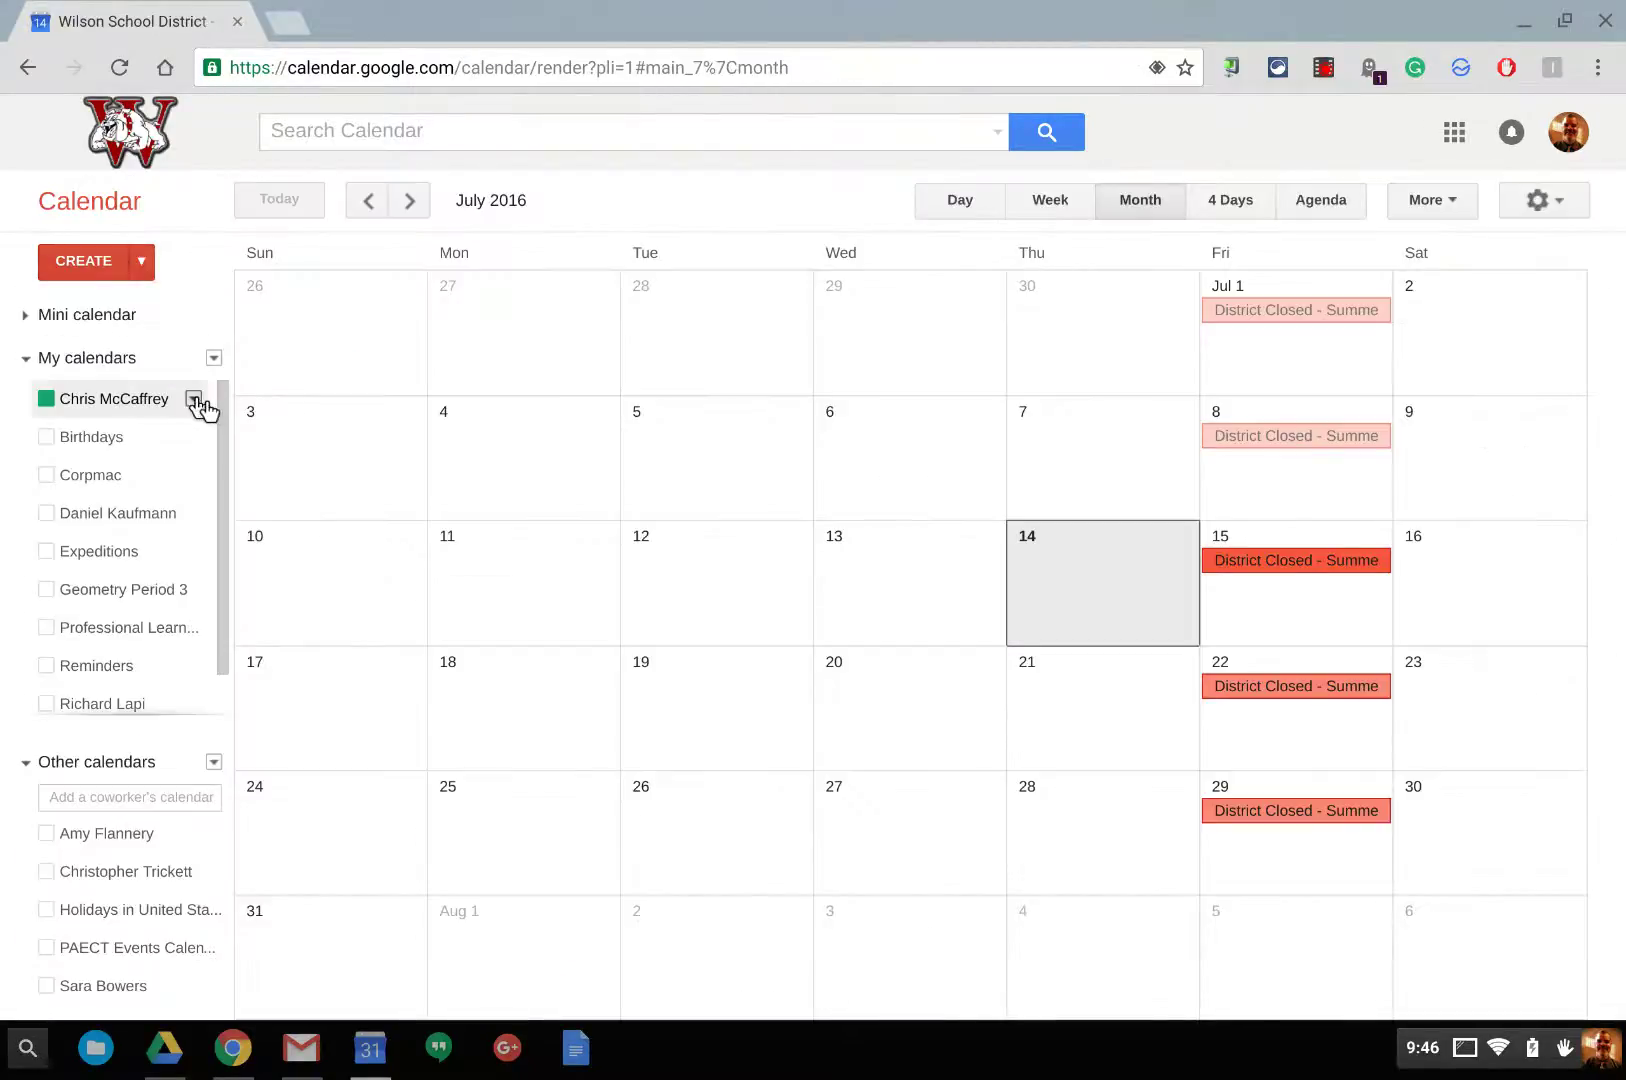
left_click(193, 398)
left_click(259, 572)
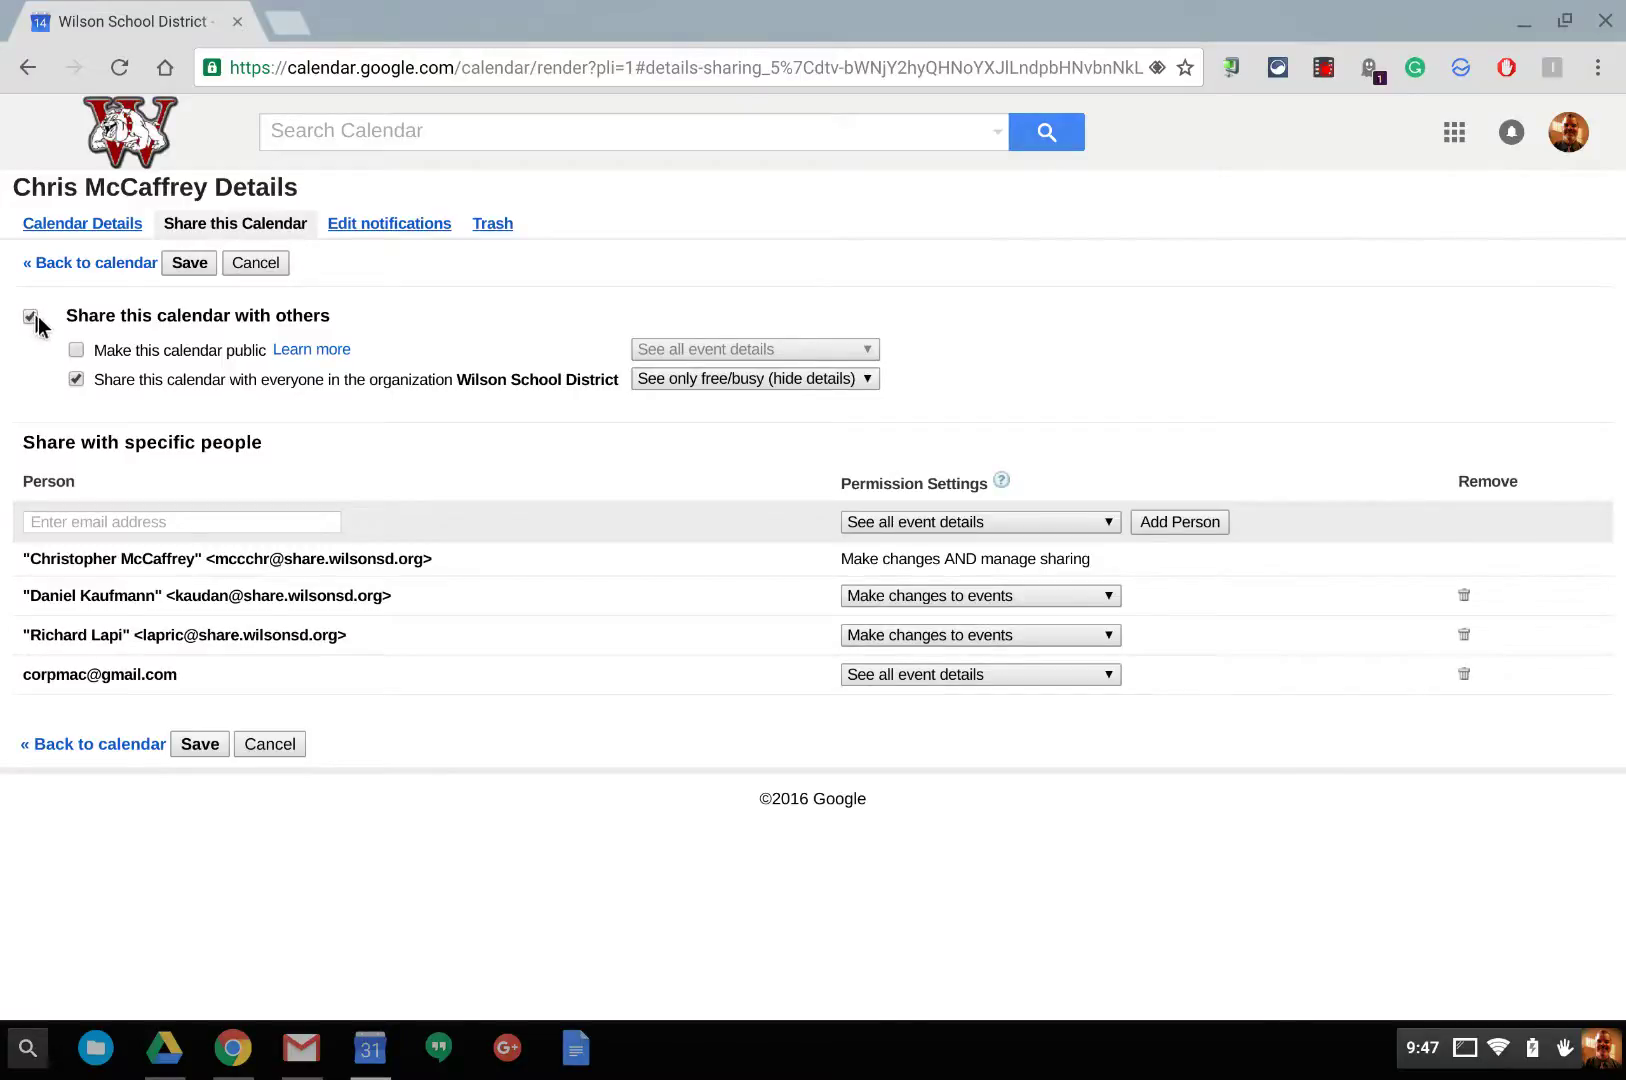
Toggle Make this calendar public on and off, then untick and re-tick Share this calendar with others.
left_click(77, 350)
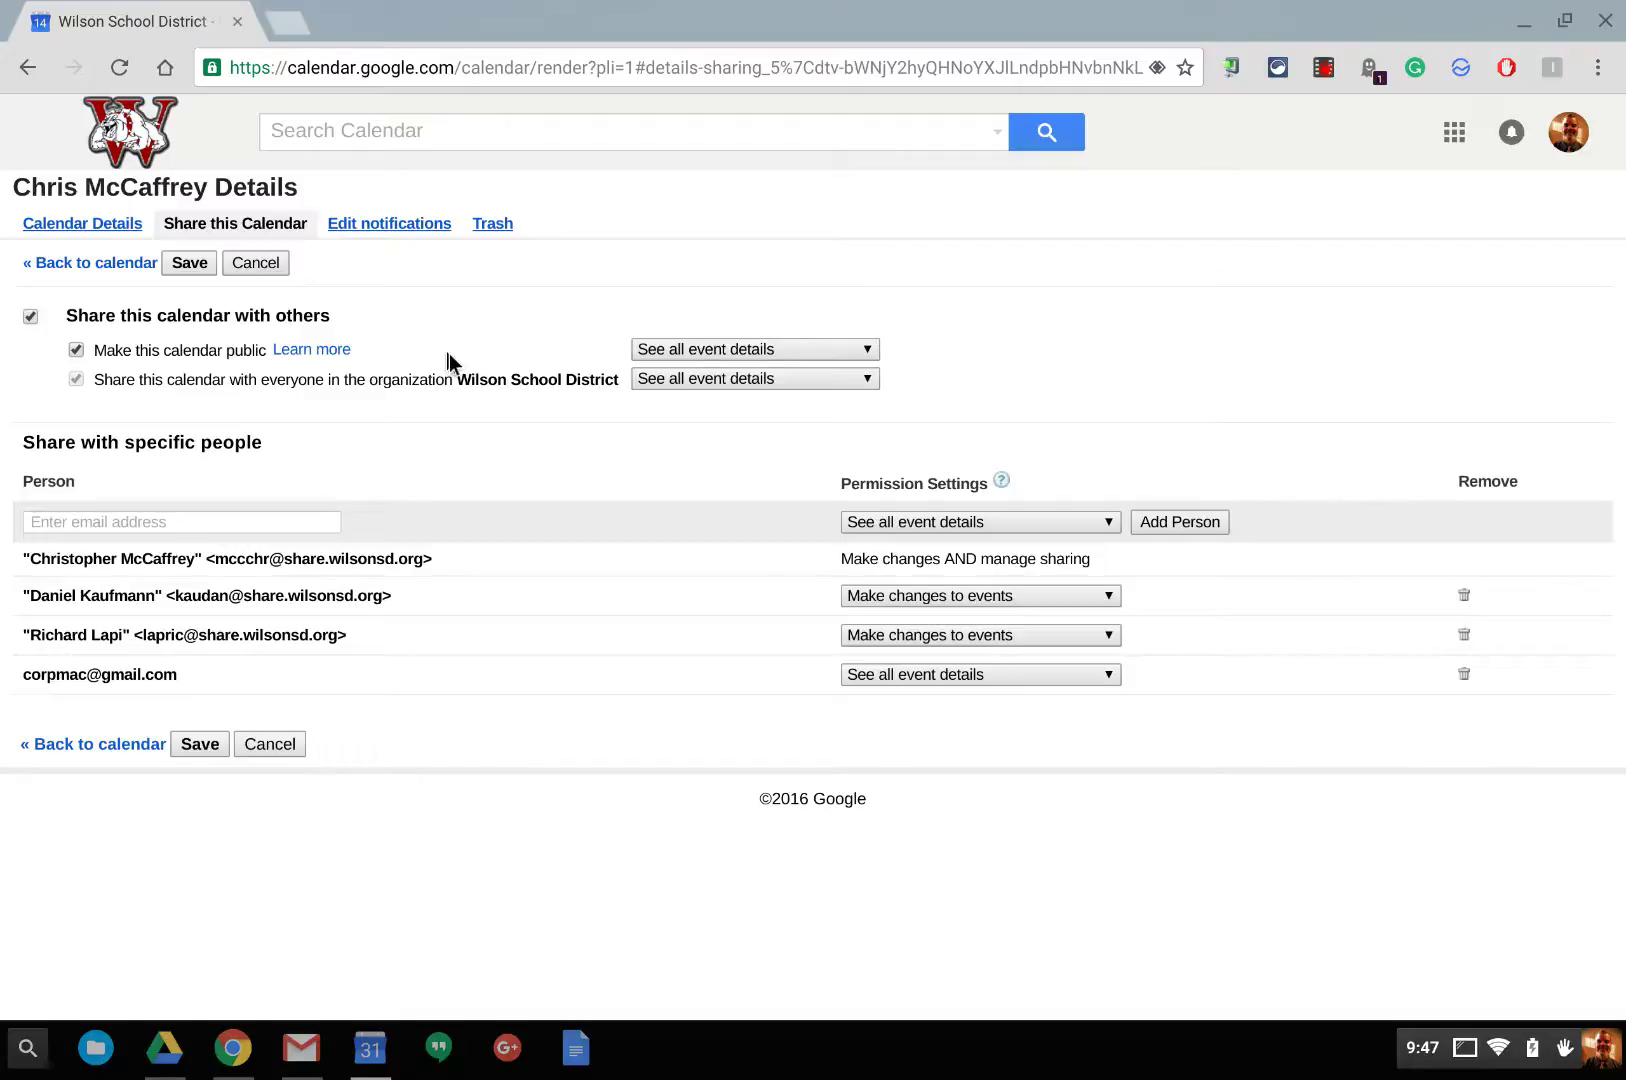
left_click(76, 350)
left_click(30, 318)
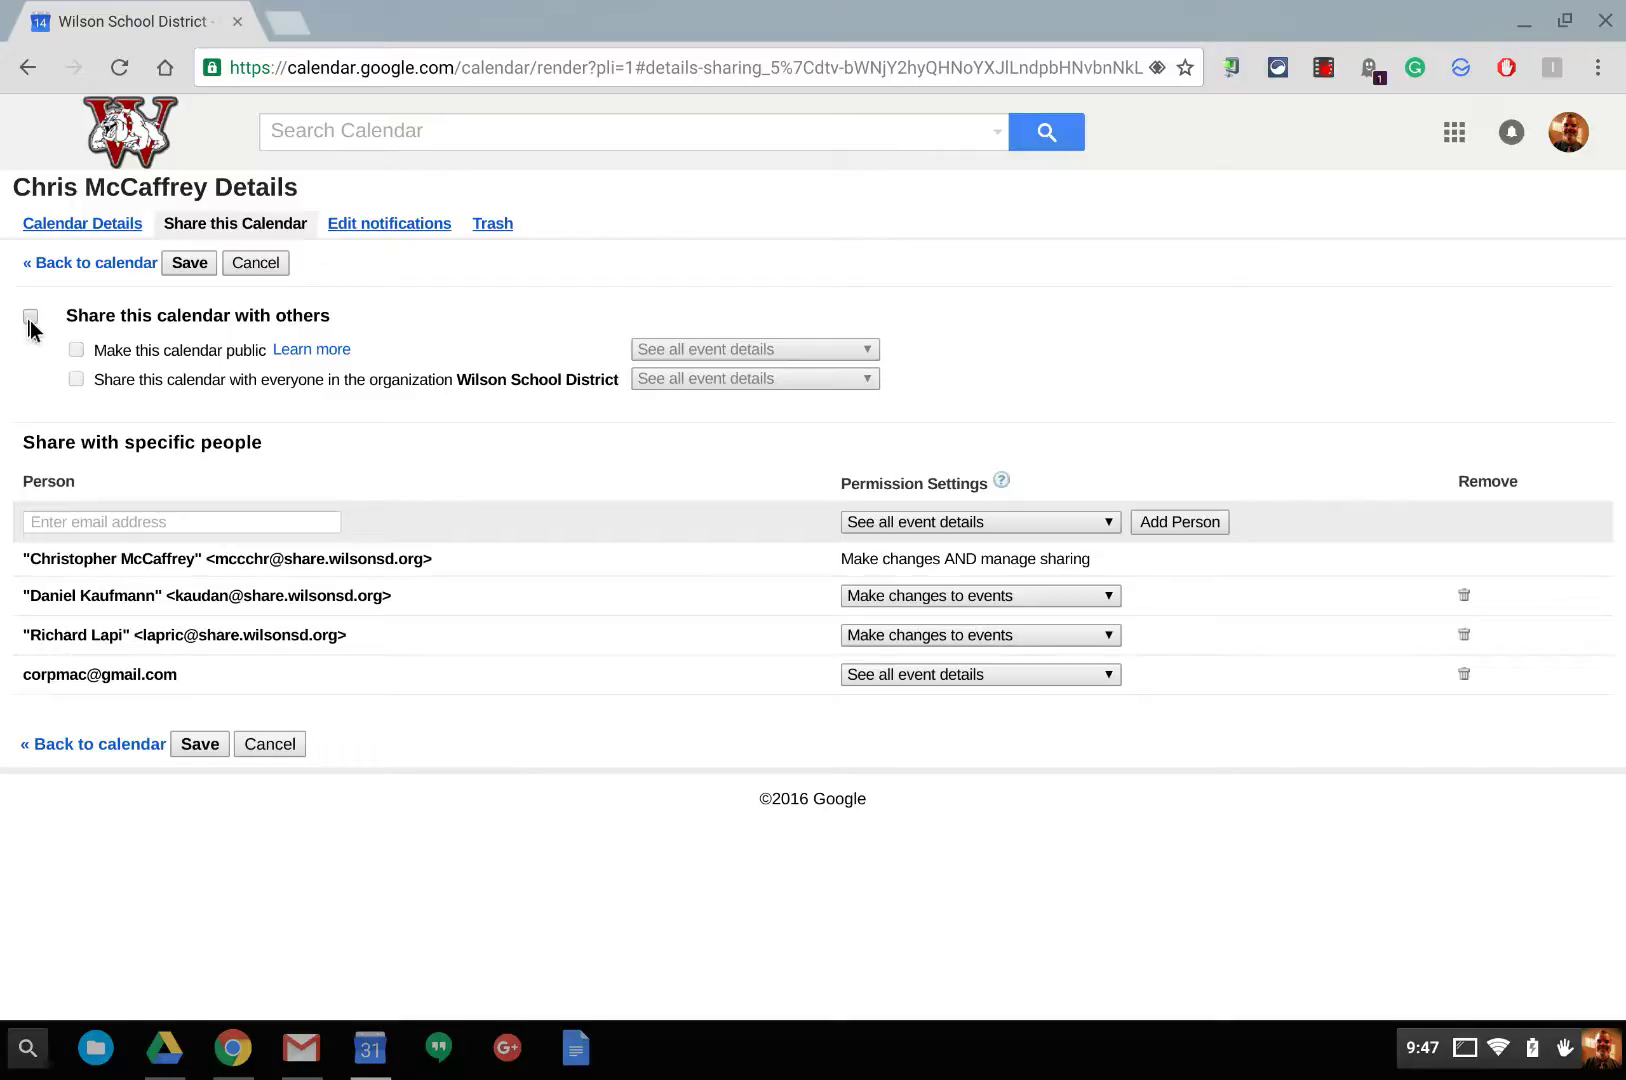
left_click(30, 318)
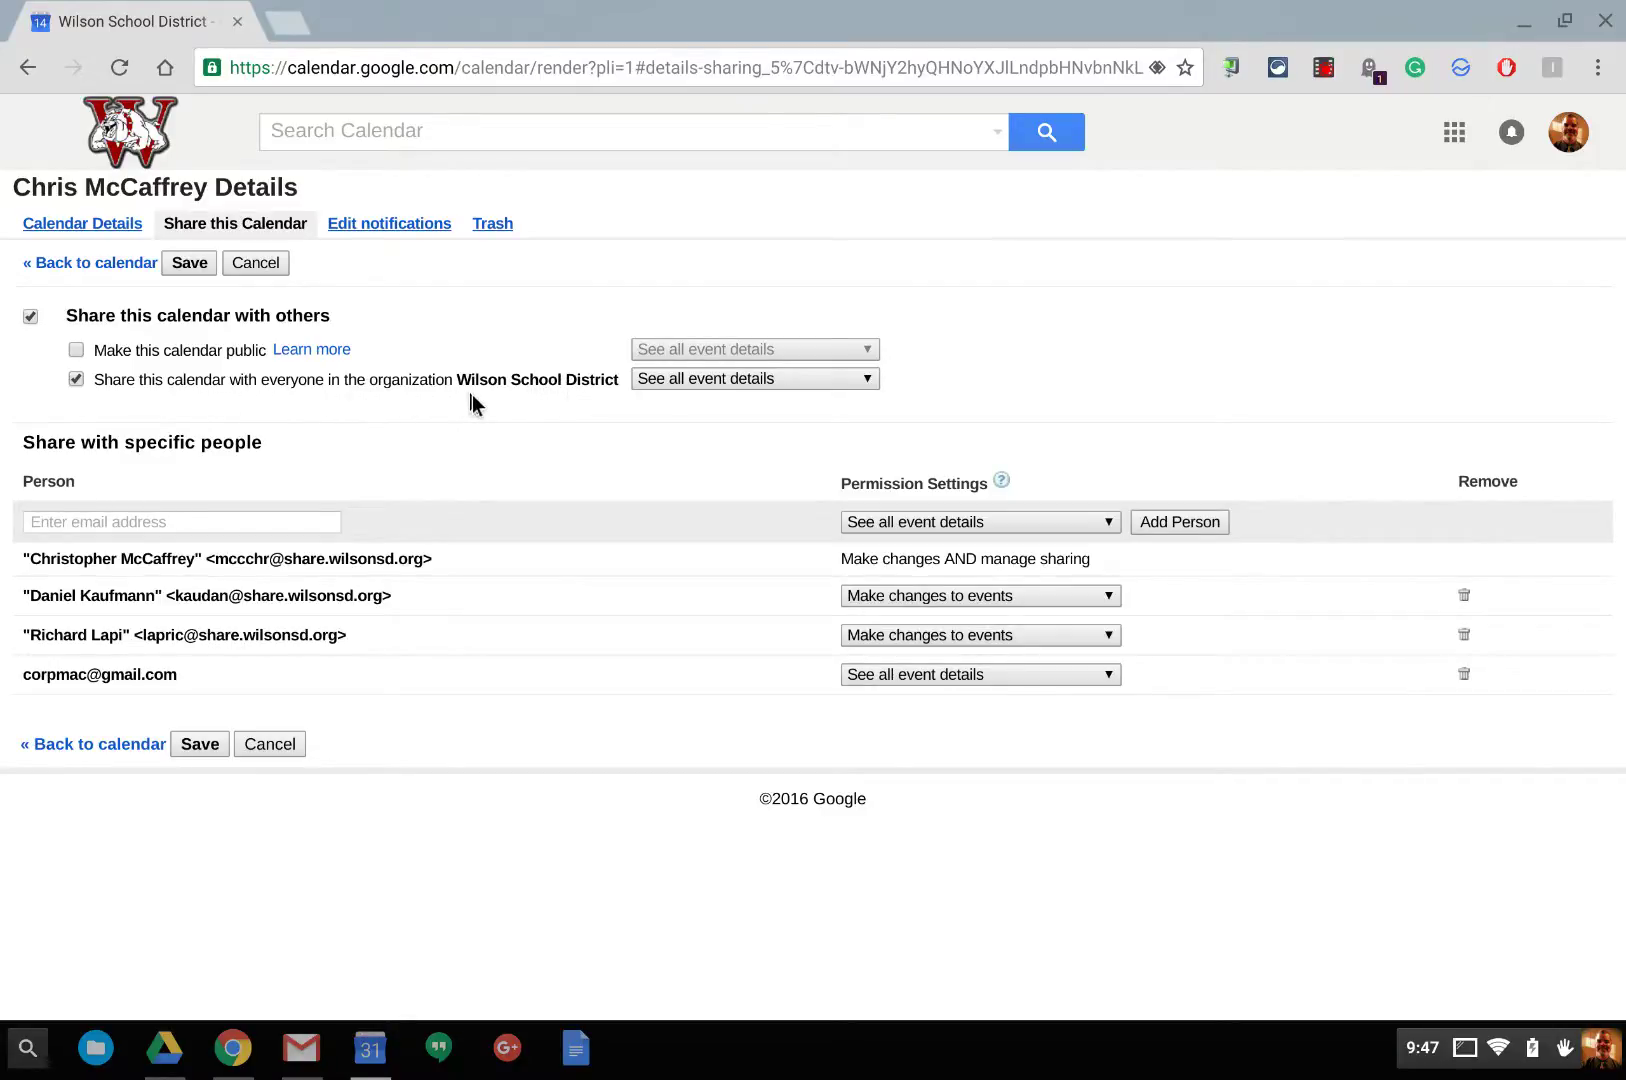
Set organisation-wide access to See only free/busy (hide details) and save.
left_click(683, 384)
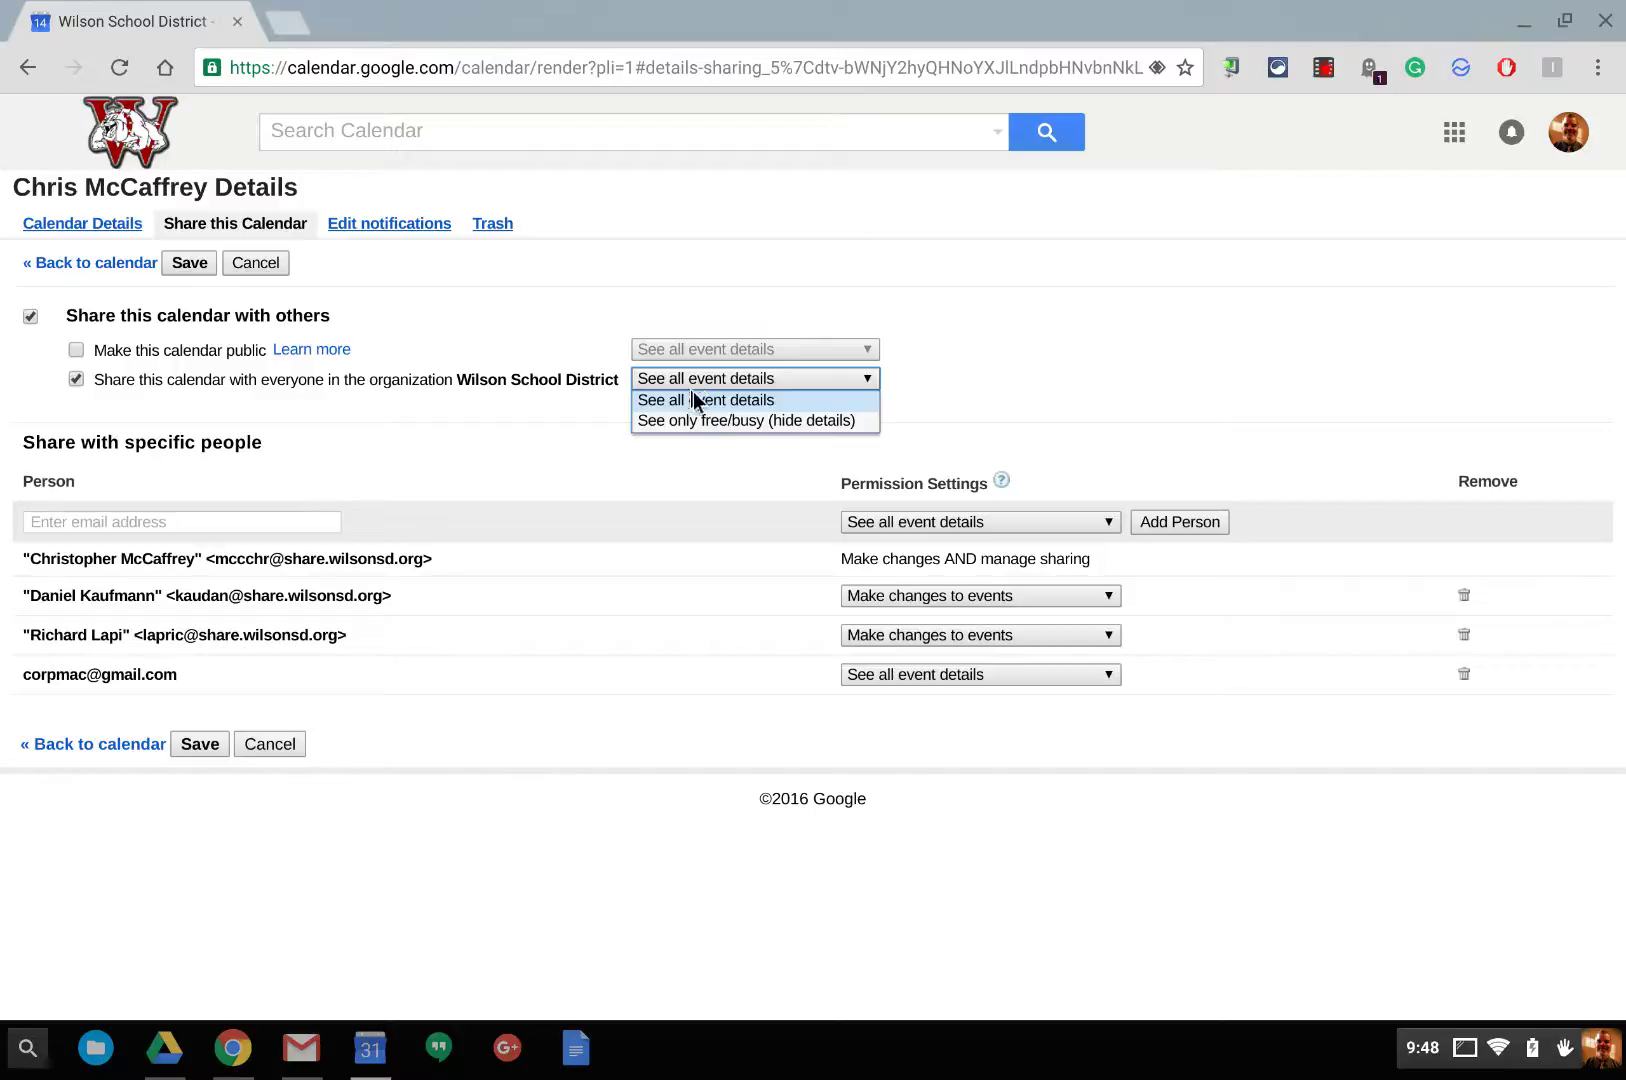
left_click(700, 421)
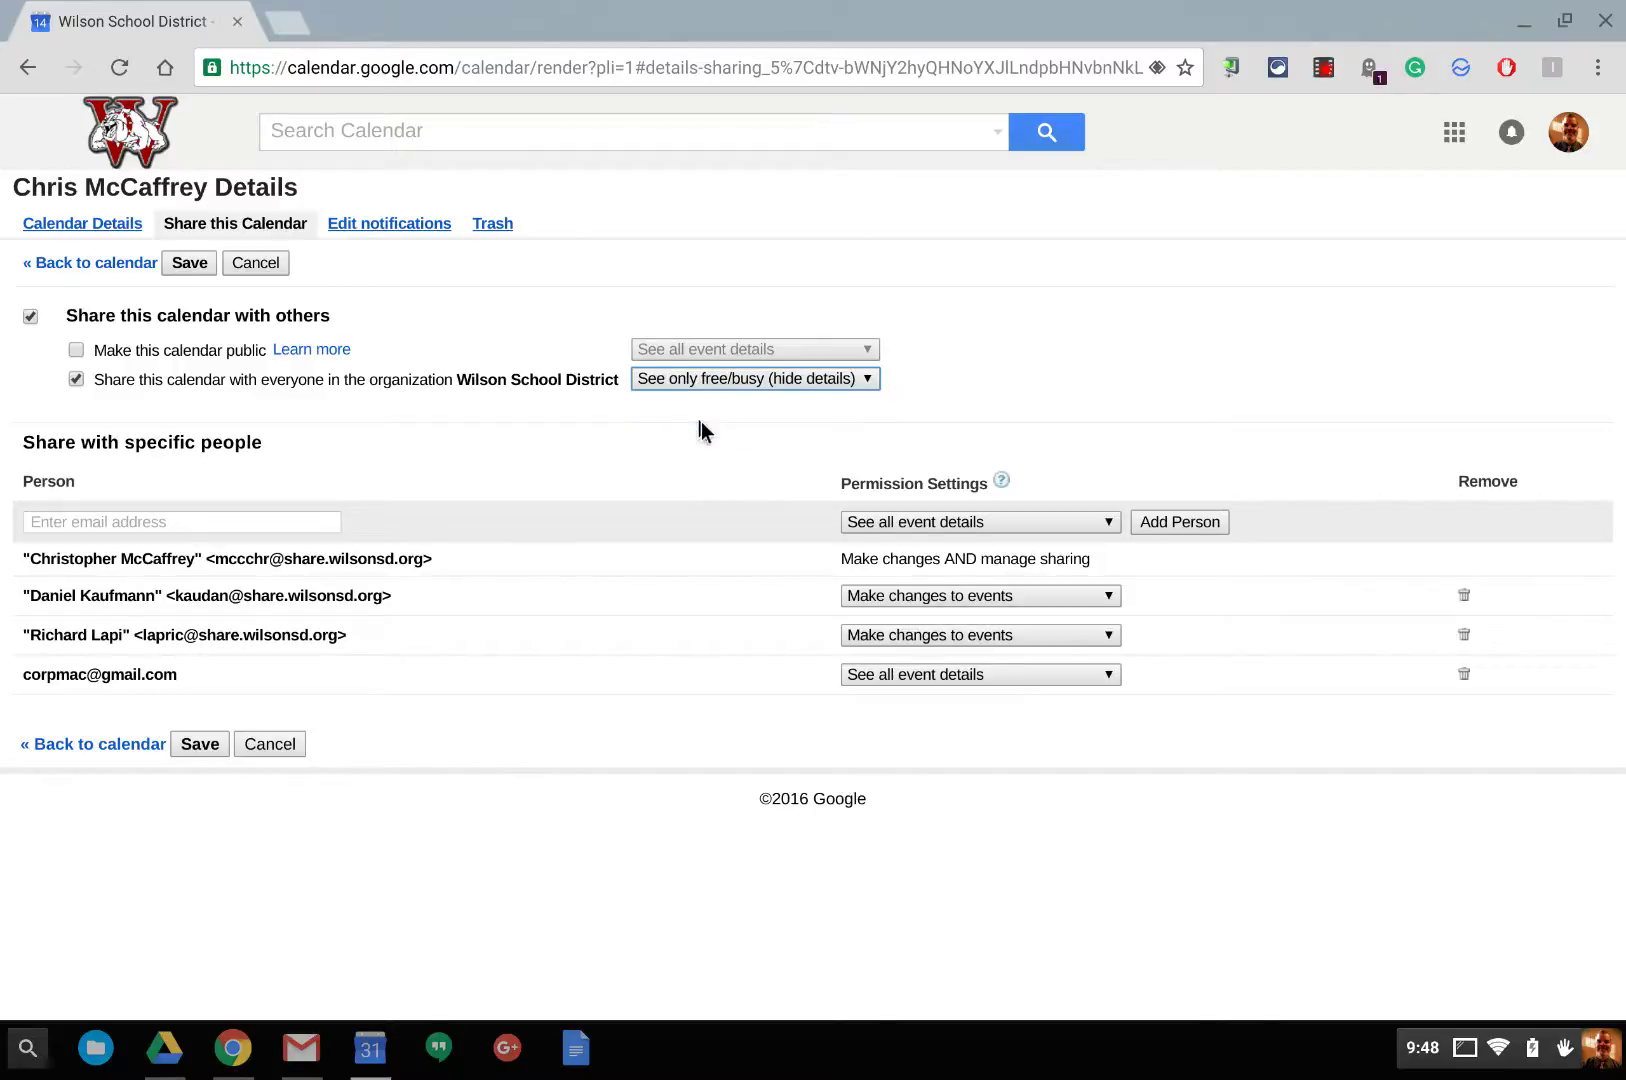
left_click(194, 264)
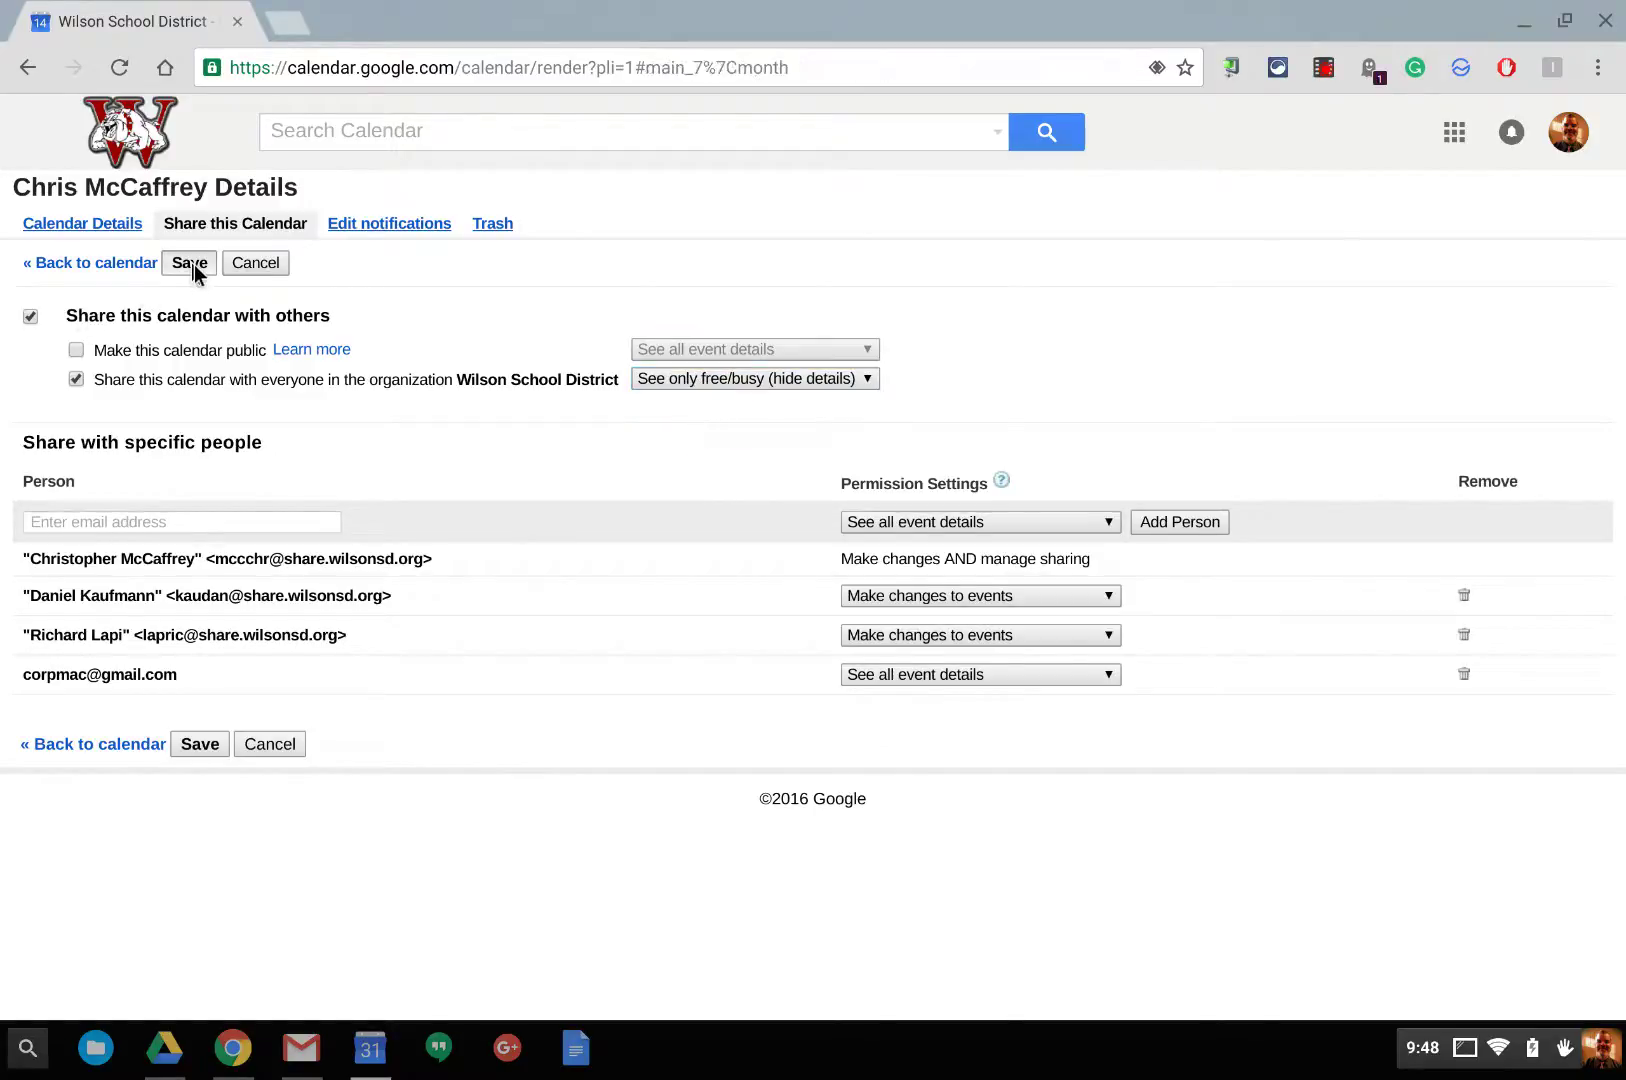
Preview two coworkers' calendars on August 2016, then hide them and show only your own calendar.
left_click(46, 400)
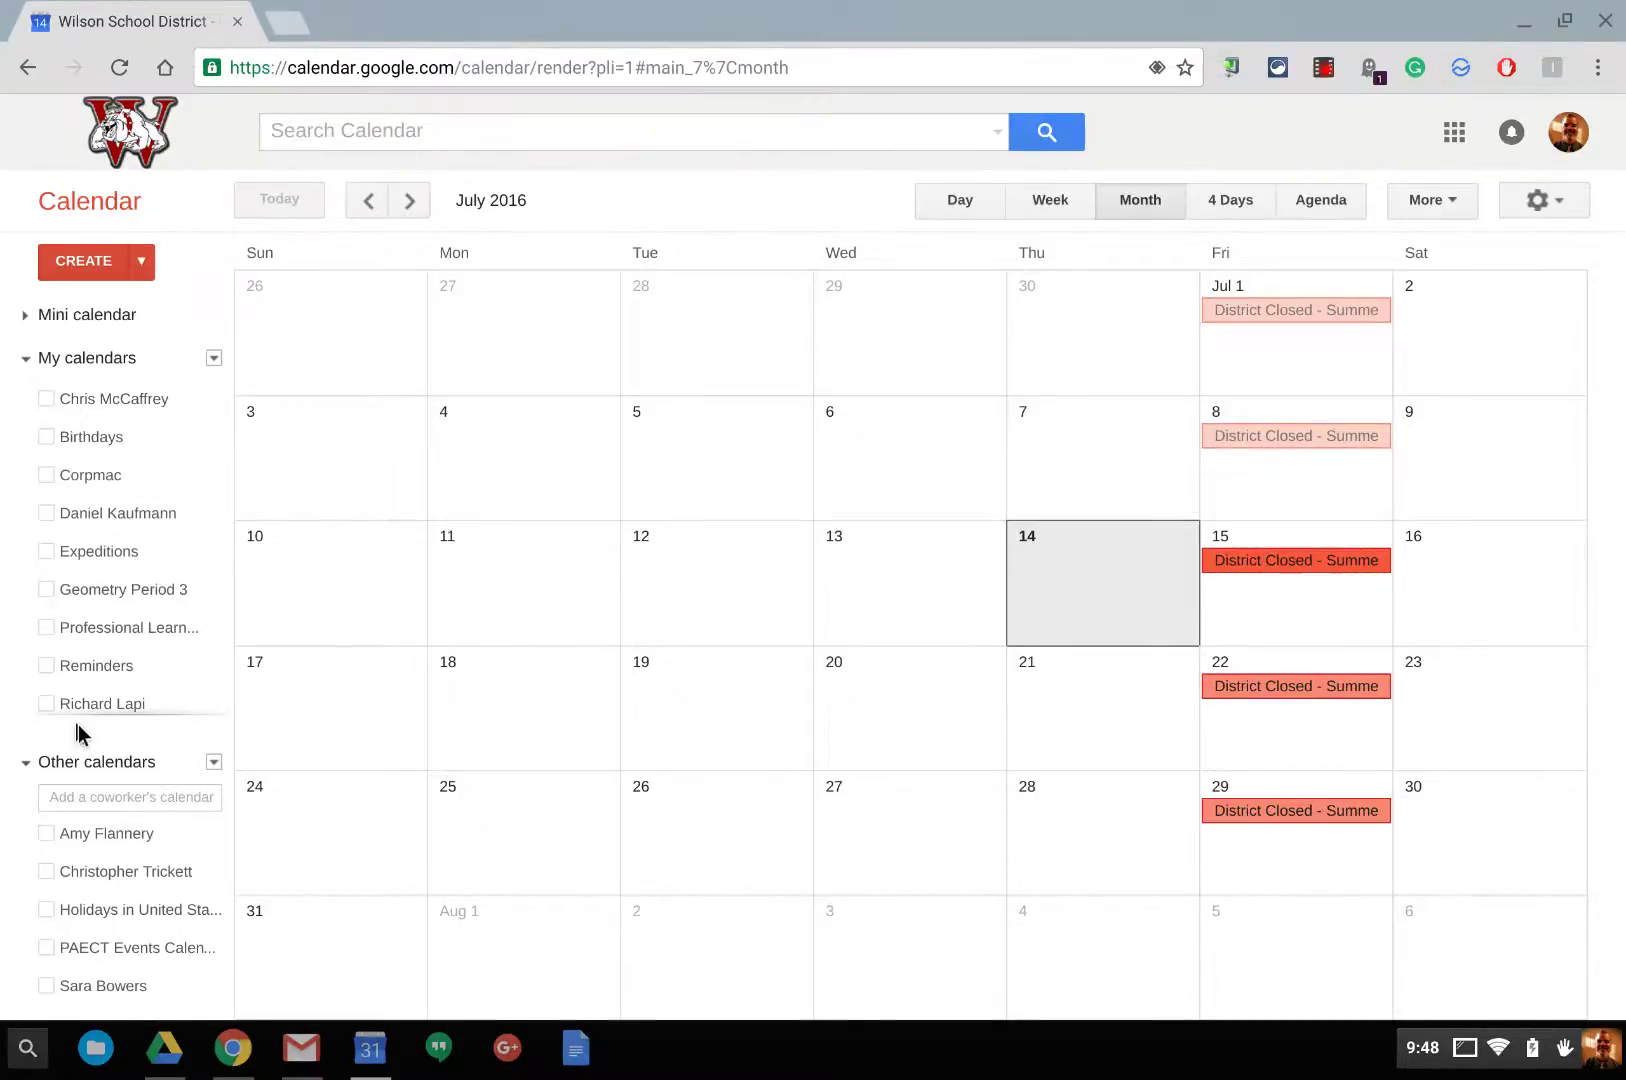
left_click(46, 834)
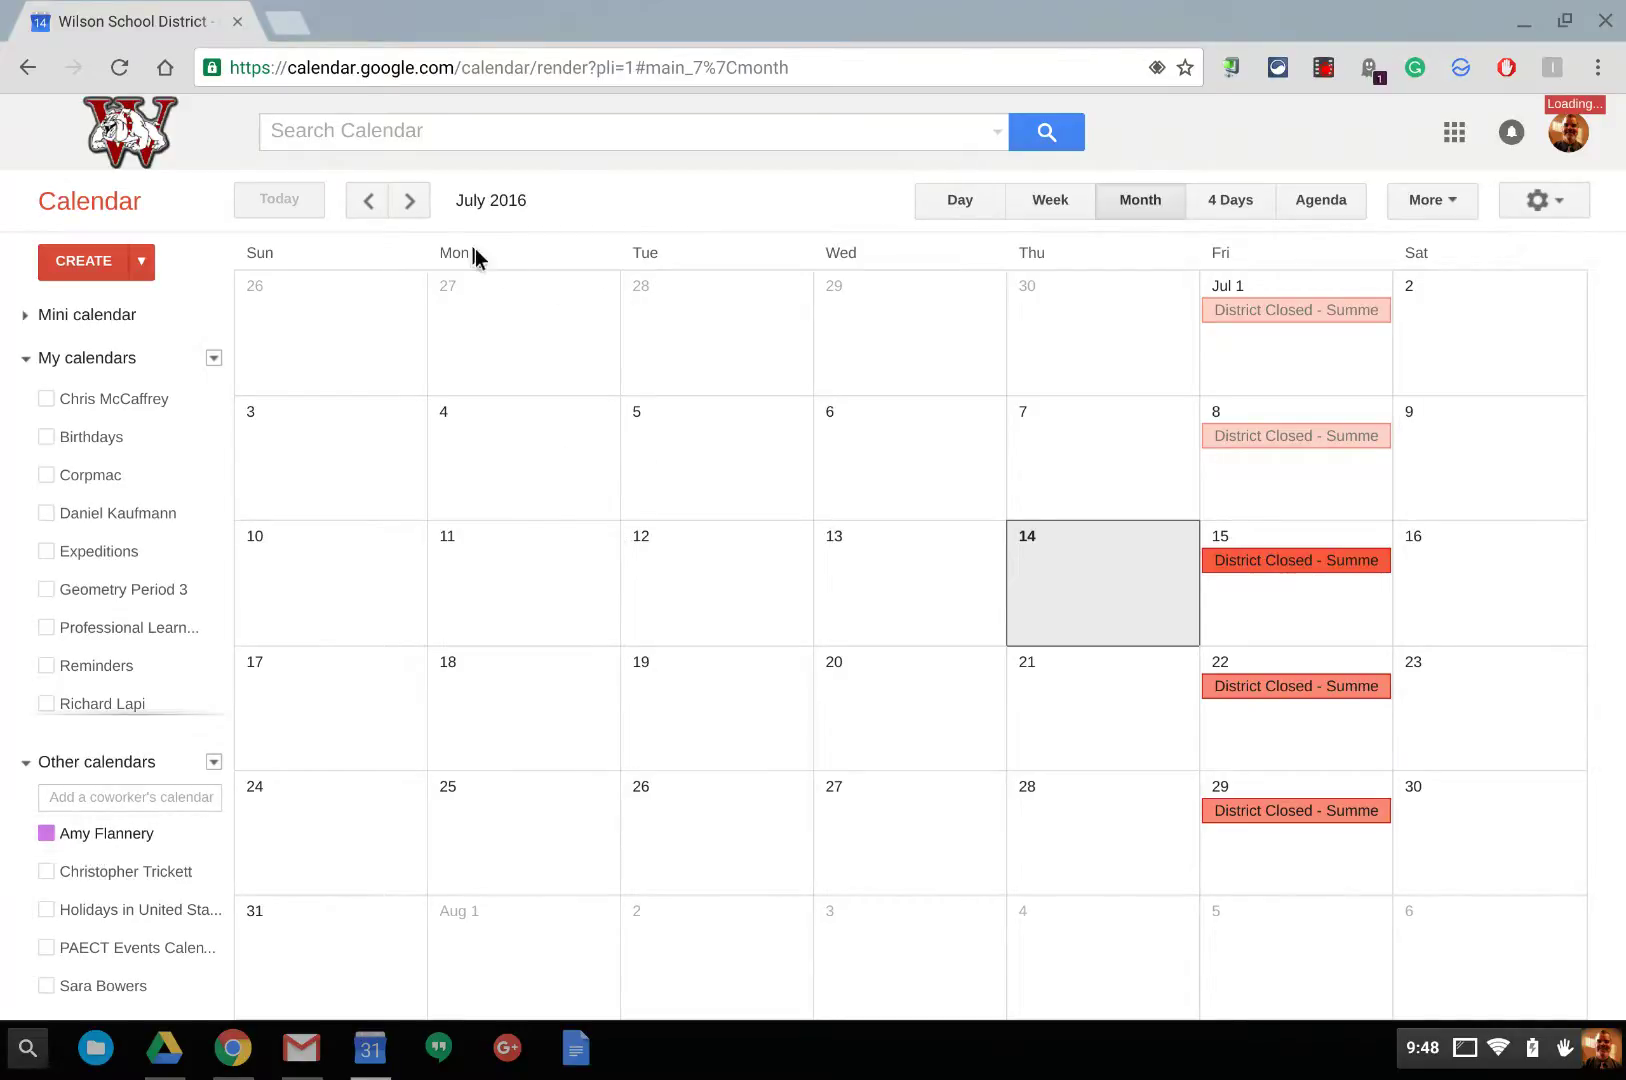
left_click(413, 204)
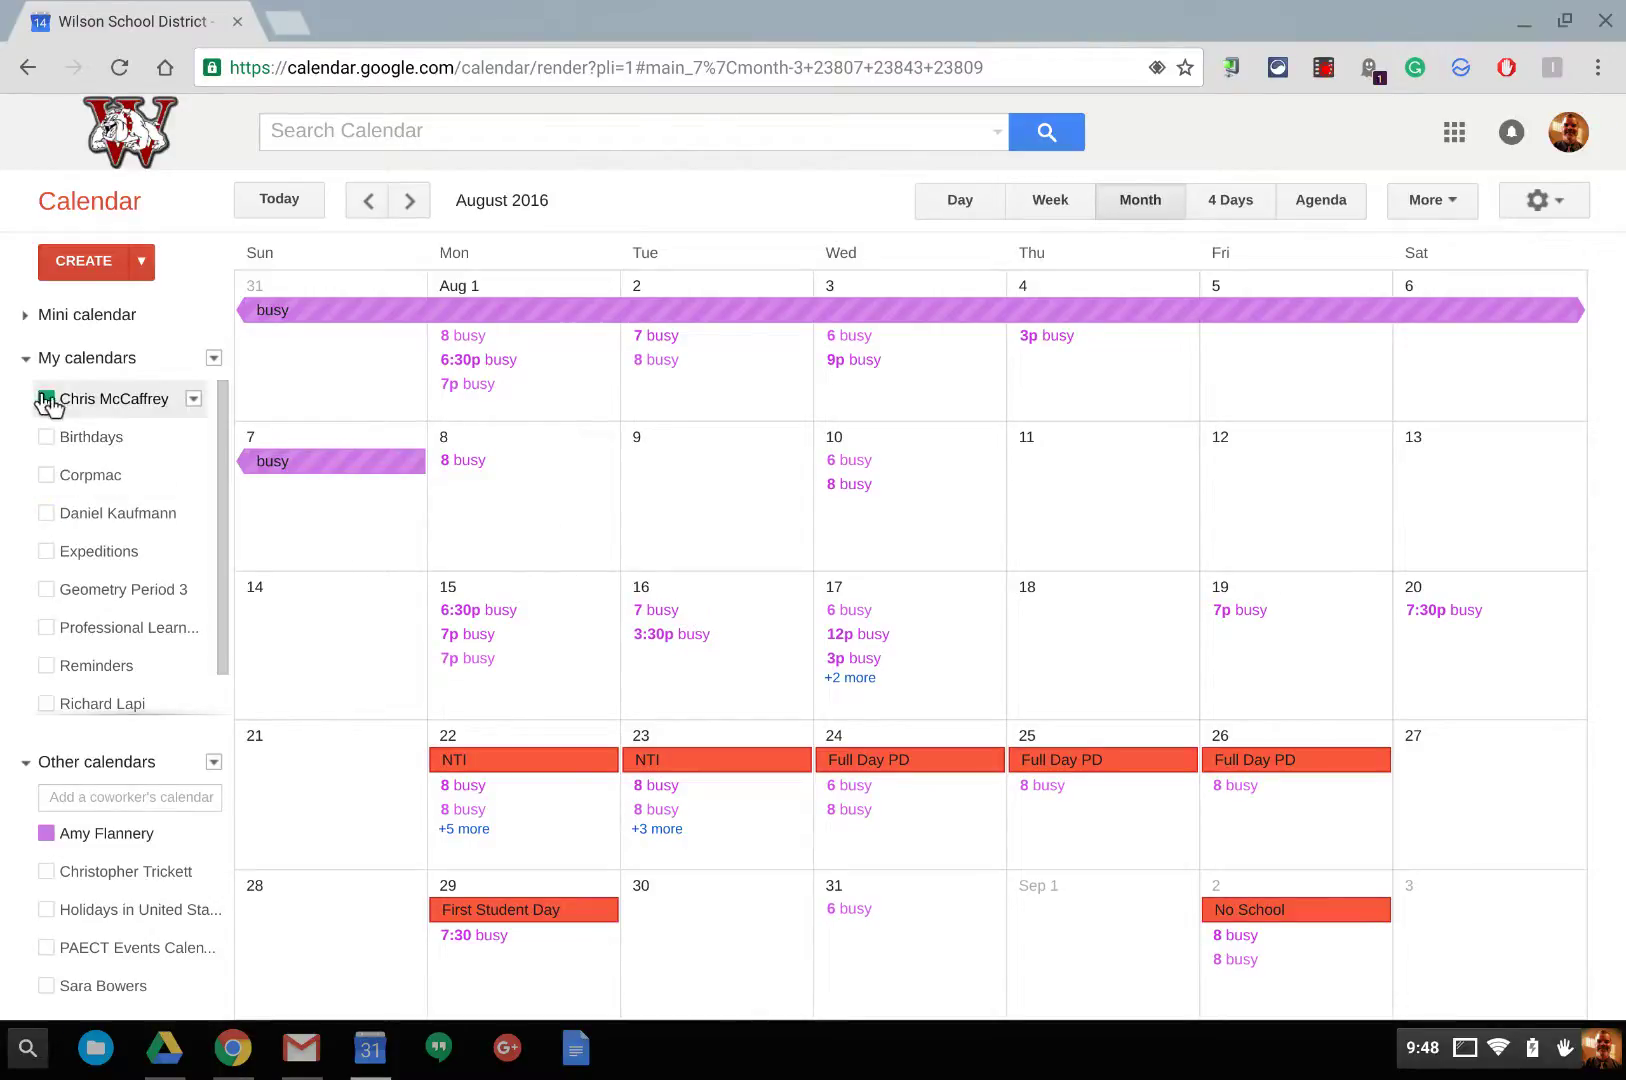
left_click(47, 872)
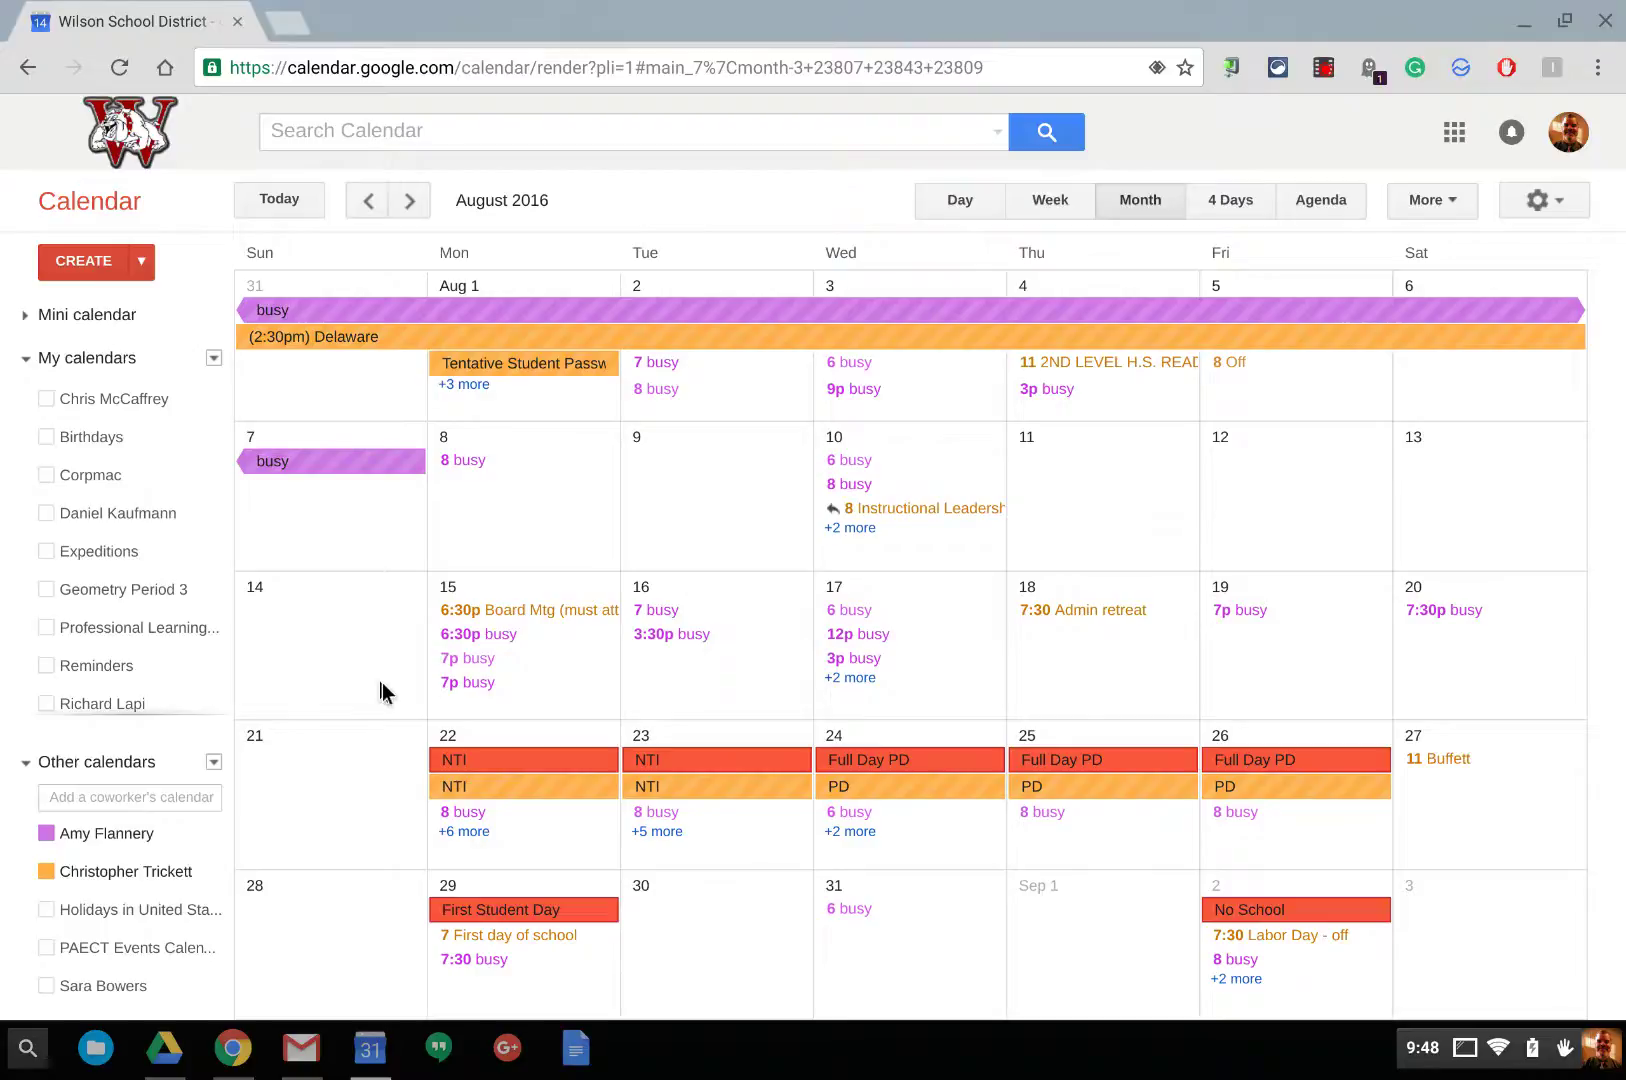
left_click(45, 871)
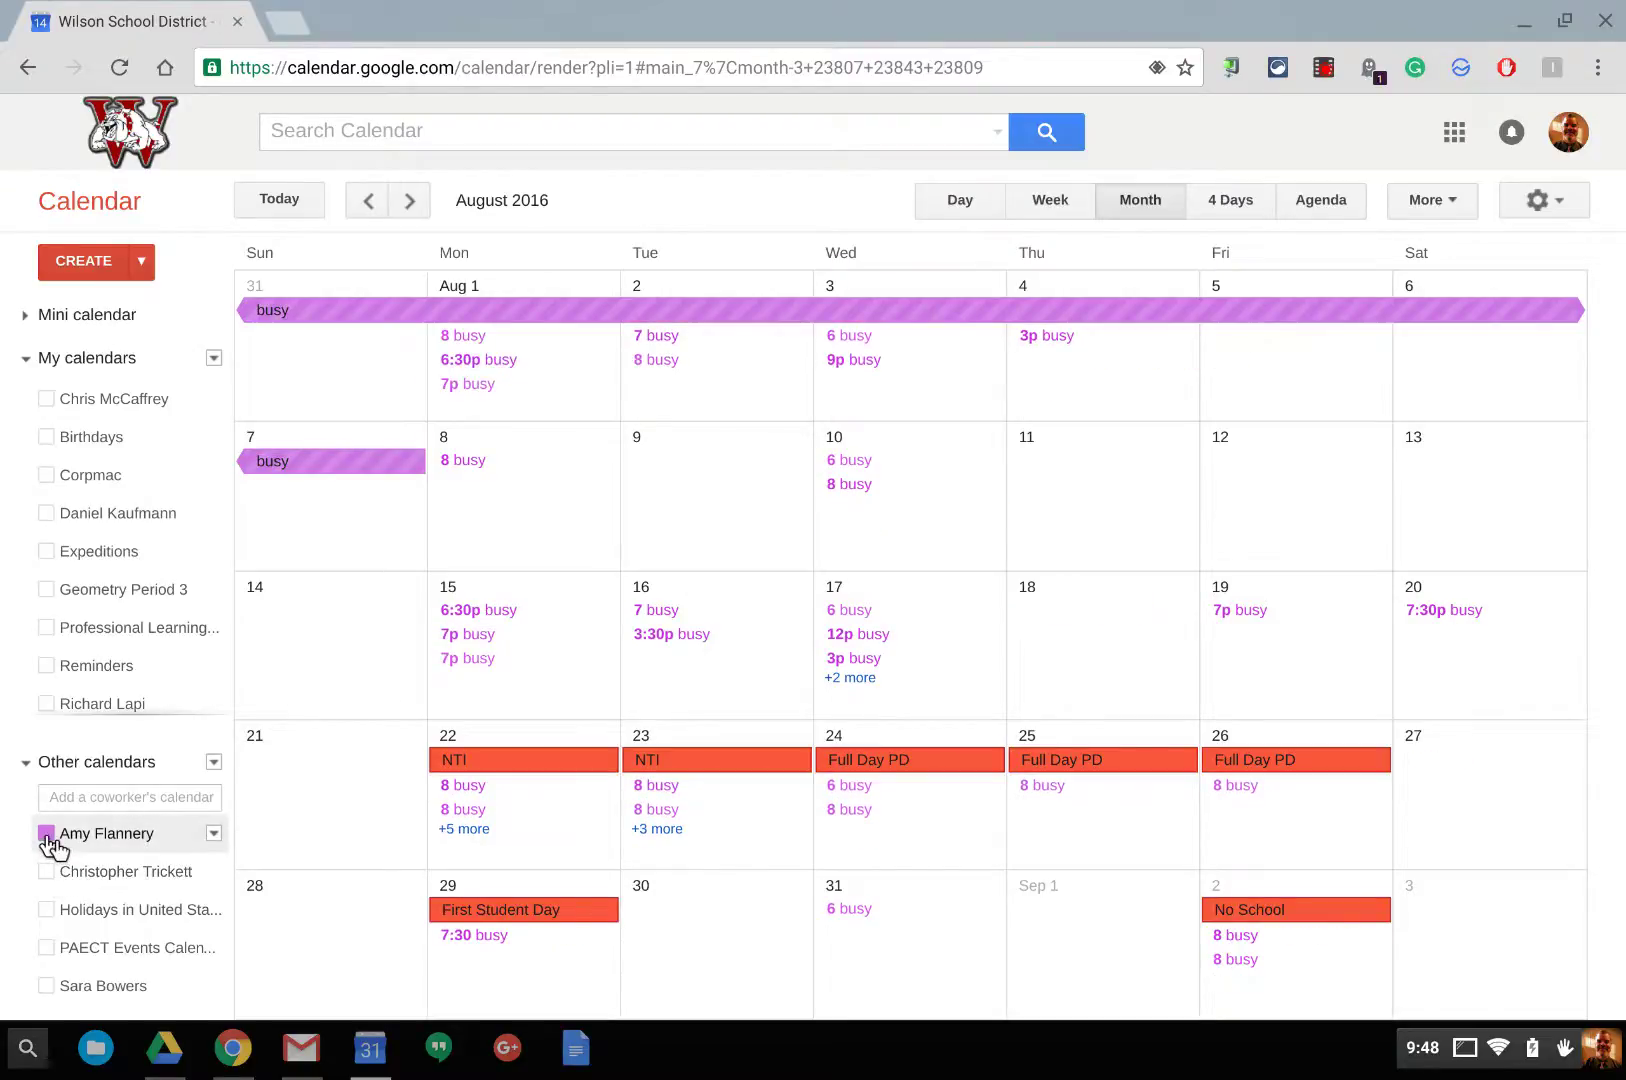
left_click(46, 836)
left_click(46, 399)
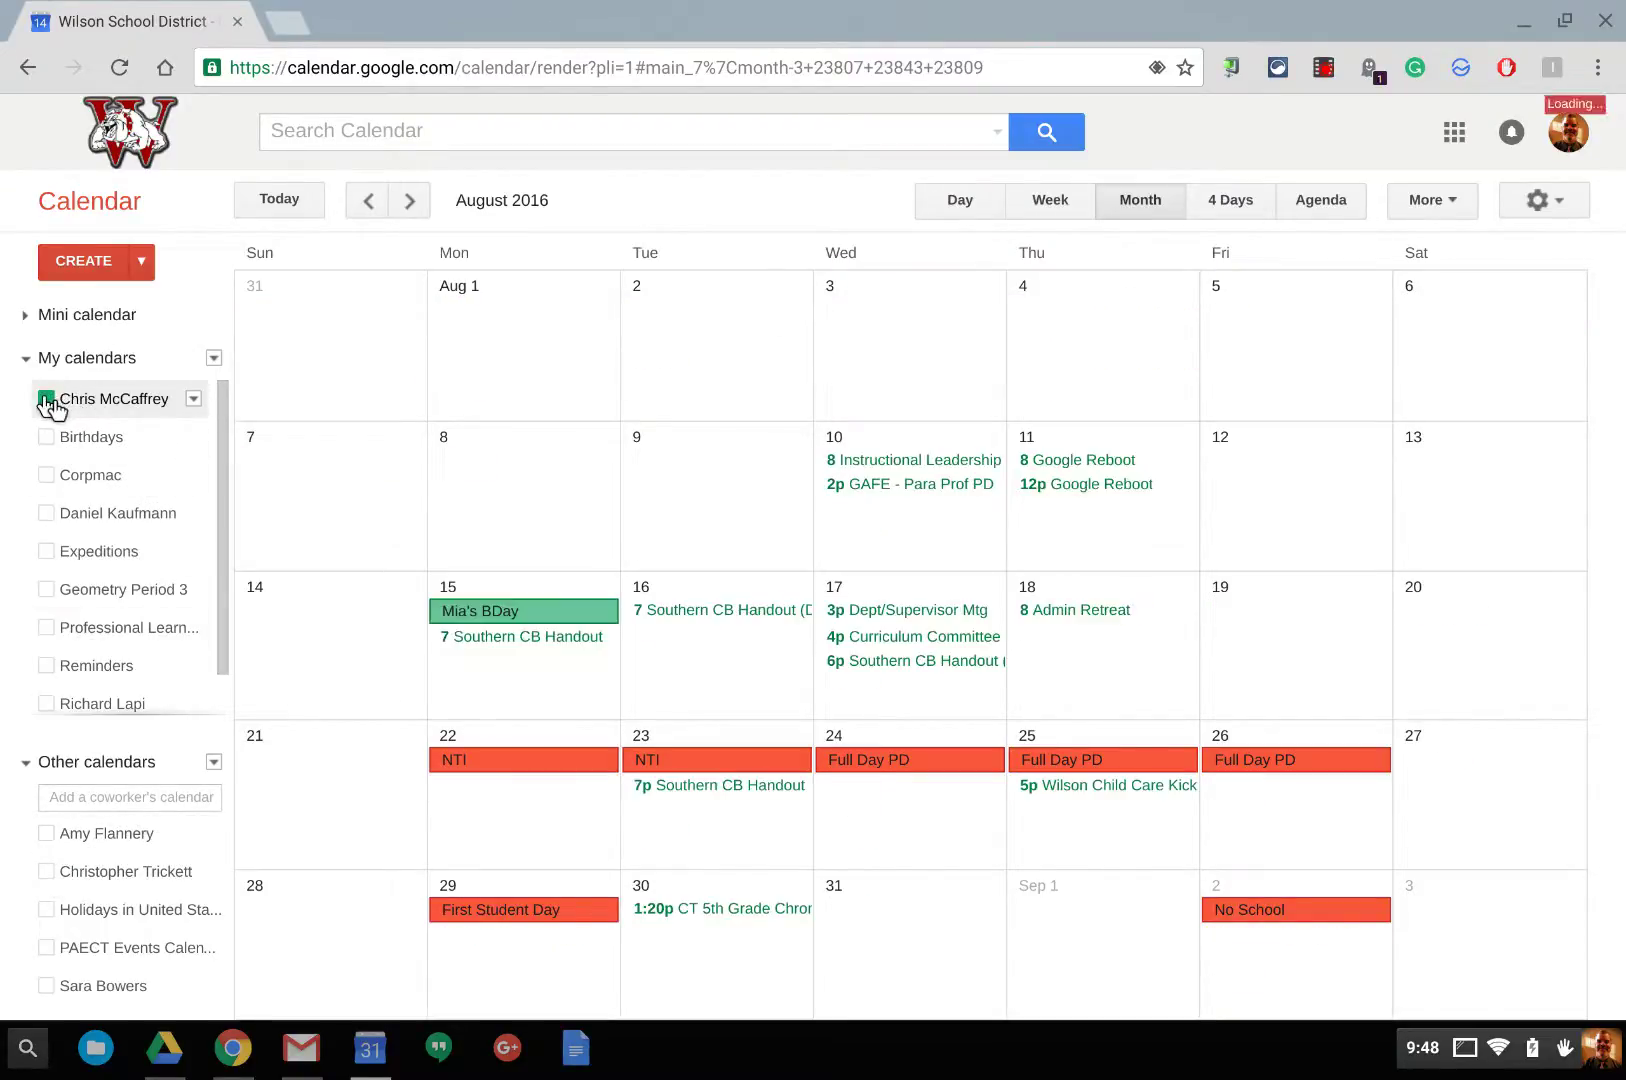
Reopen your calendar's sharing settings with Wilson School District access at See only free/busy.
left_click(193, 398)
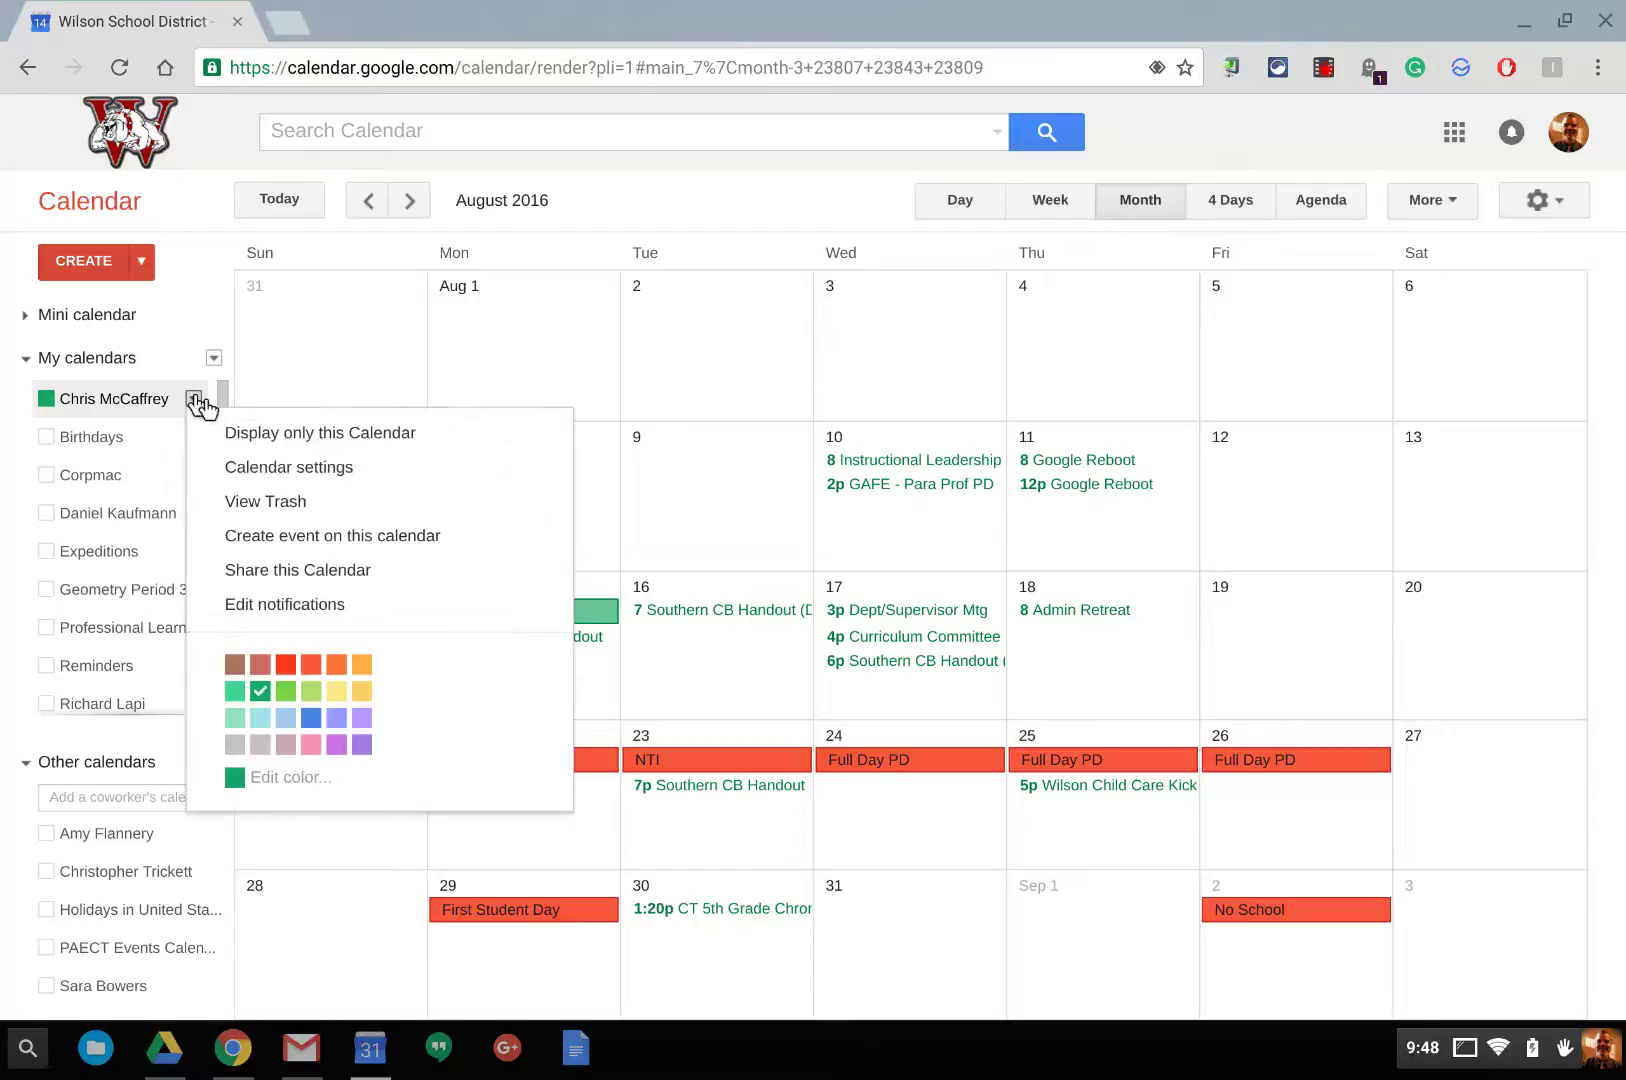
left_click(264, 570)
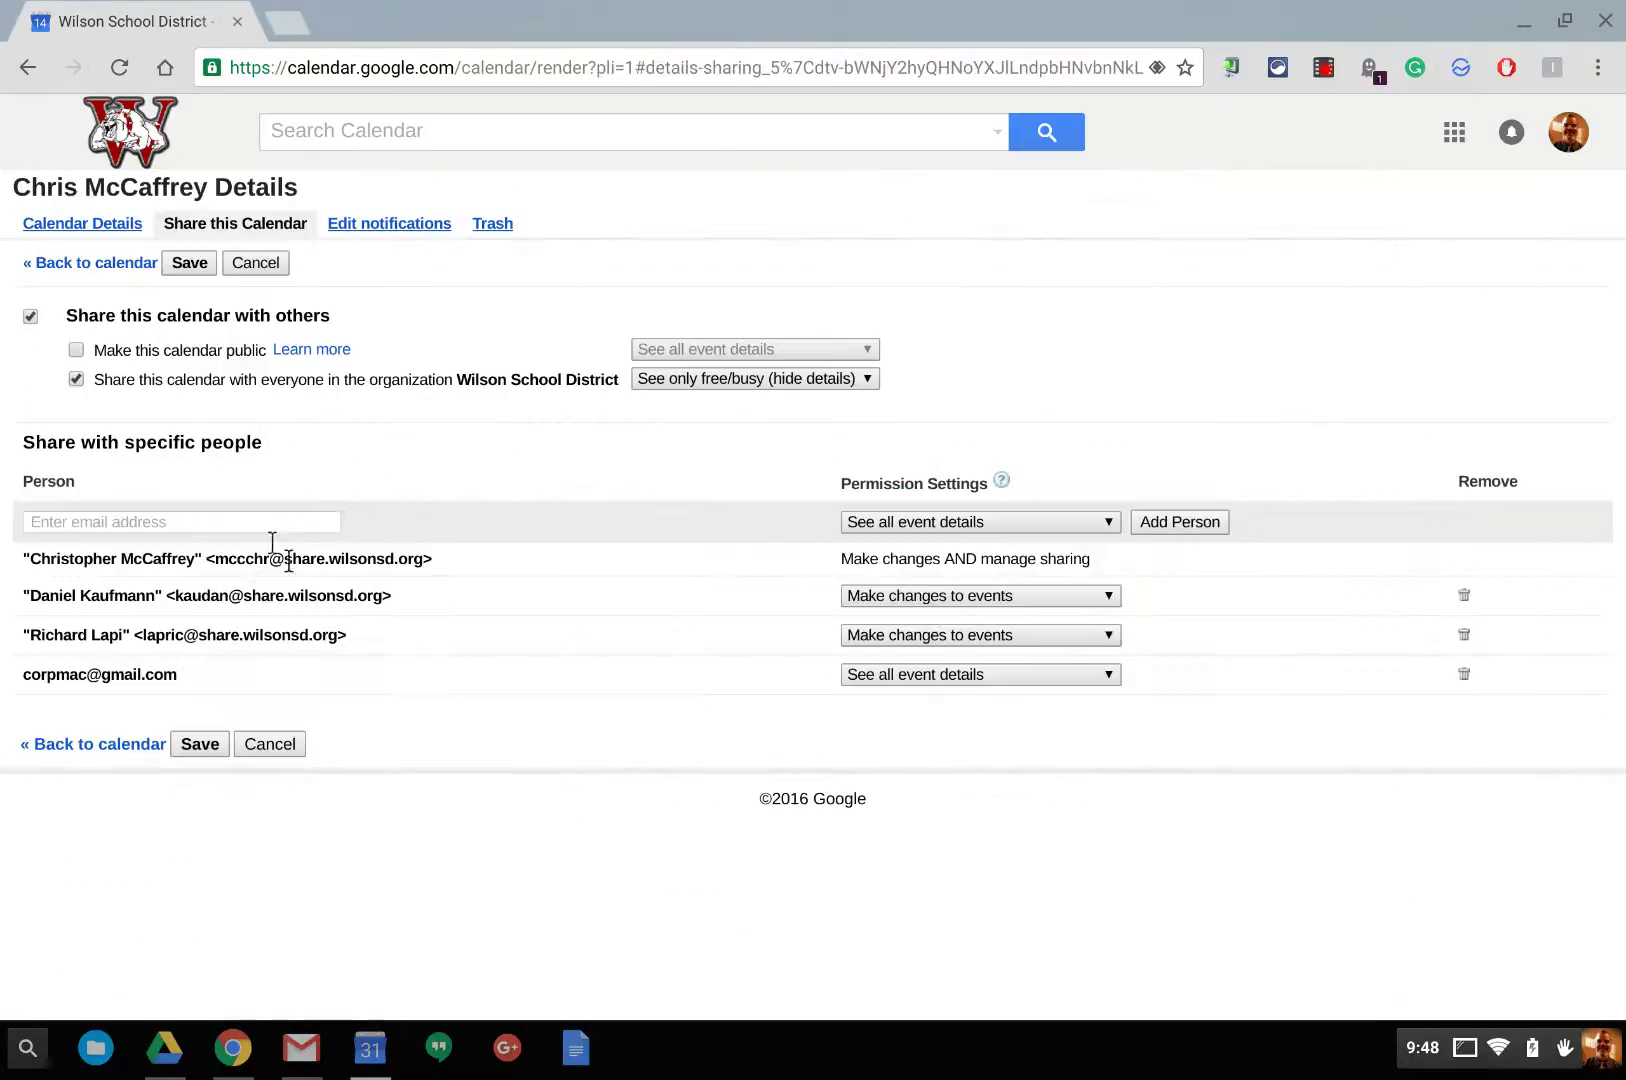
left_click(705, 385)
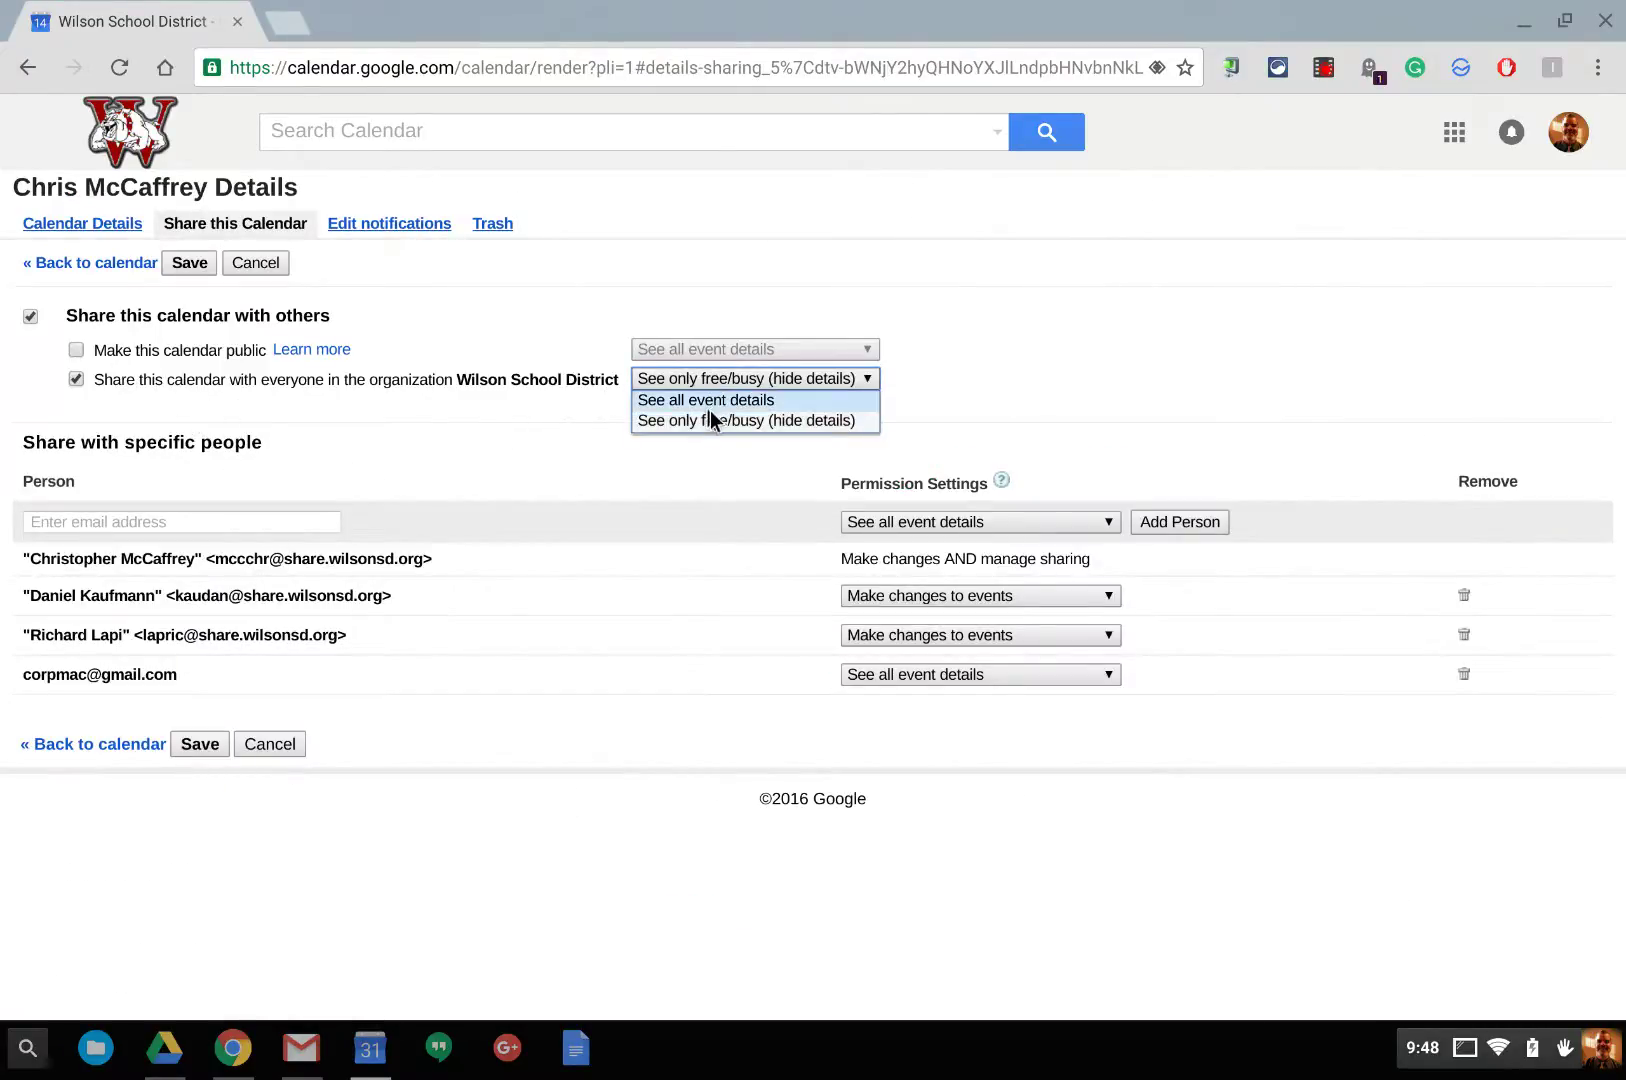
left_click(708, 421)
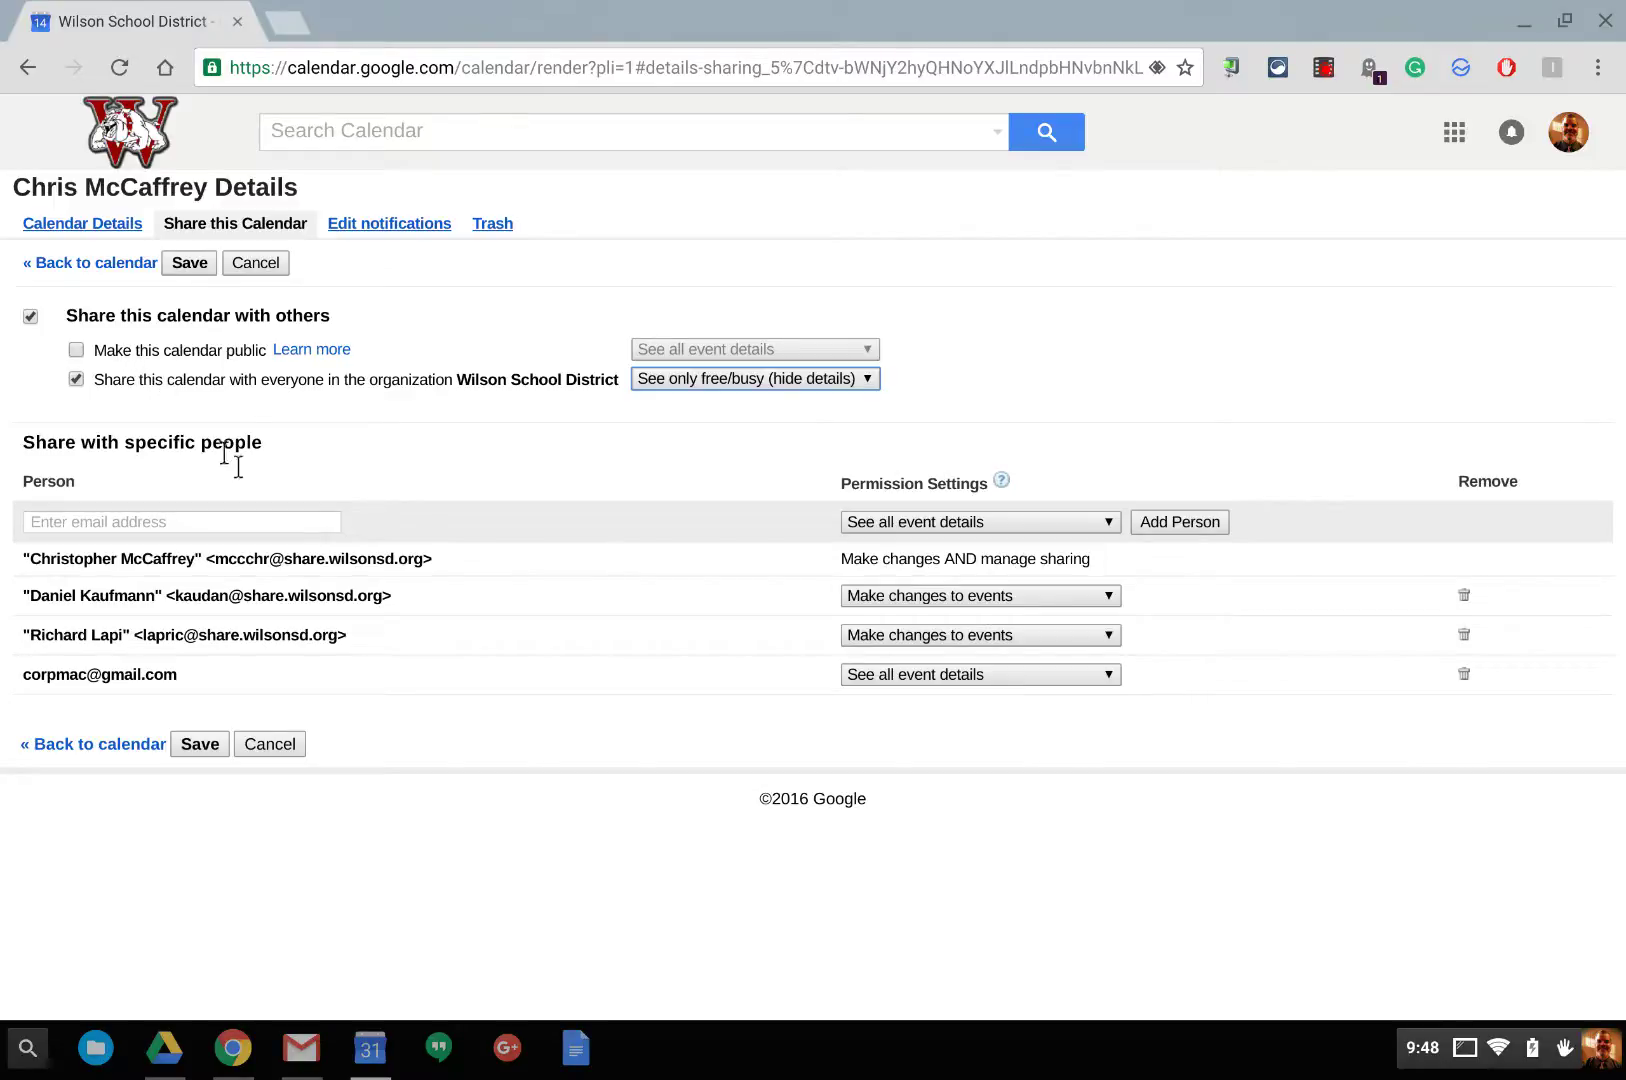
left_click(197, 523)
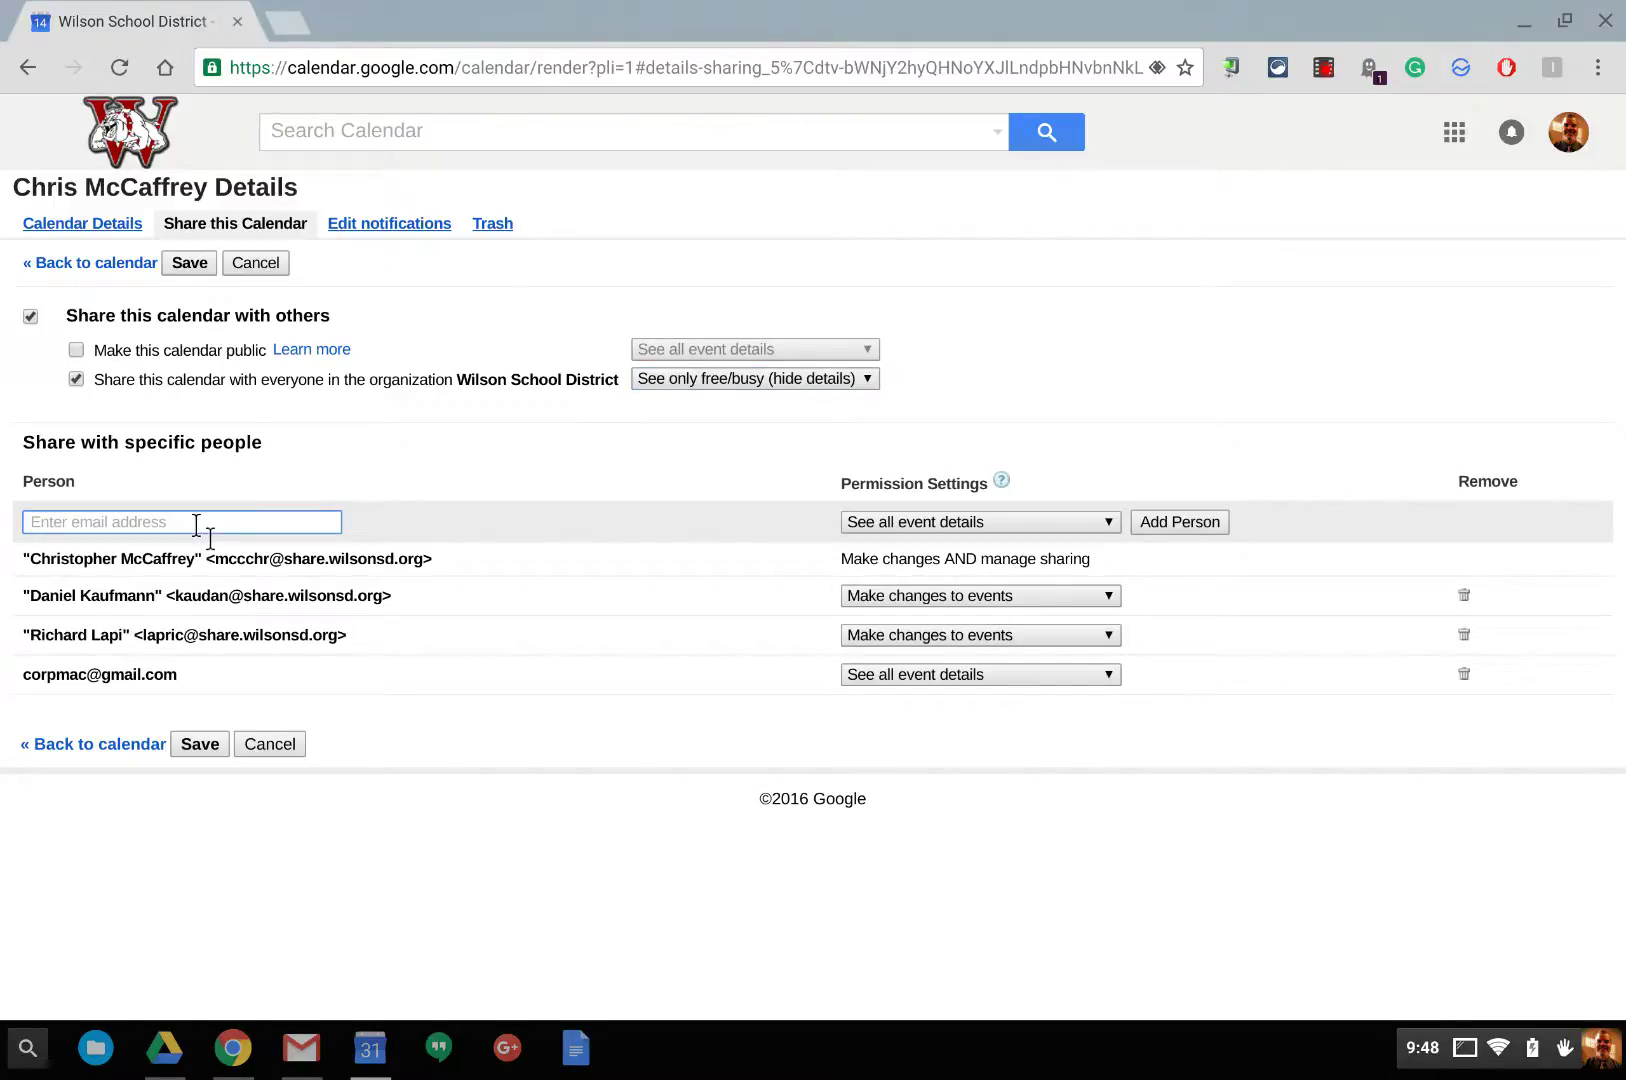
Add a coworker to the specific-people list by typing their name and picking the suggestion.
type("a")
key("BackSpace")
type("amy")
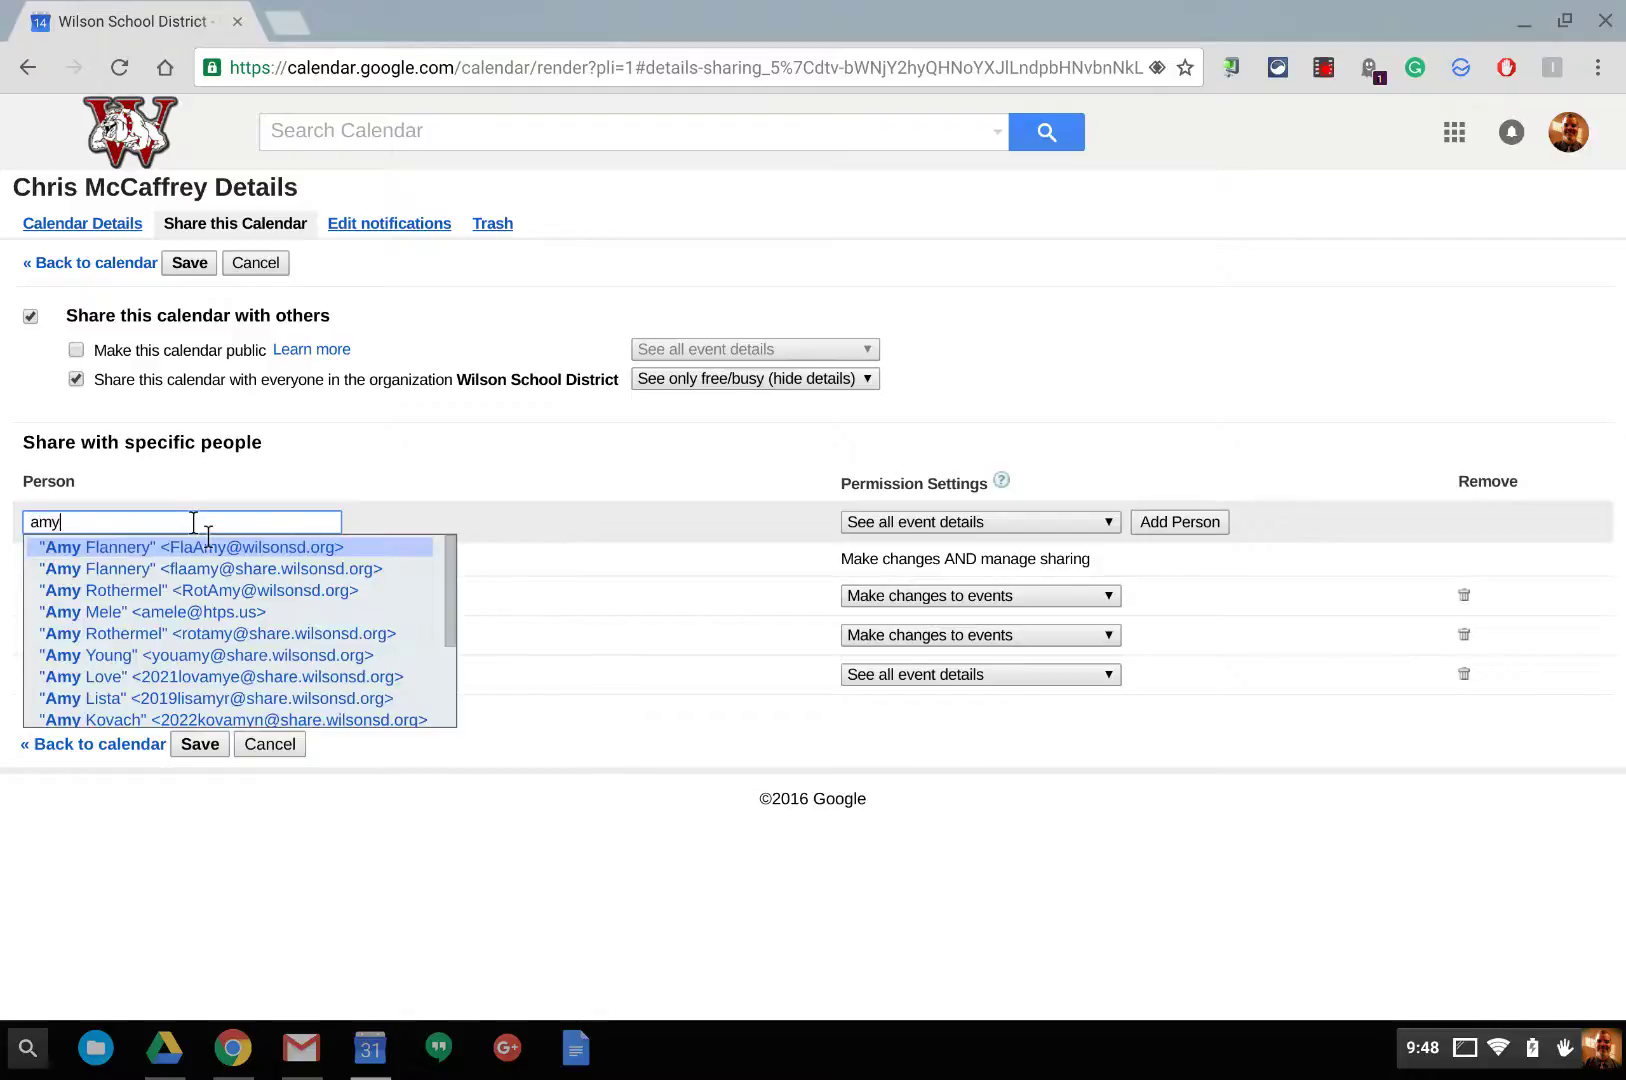
left_click(164, 568)
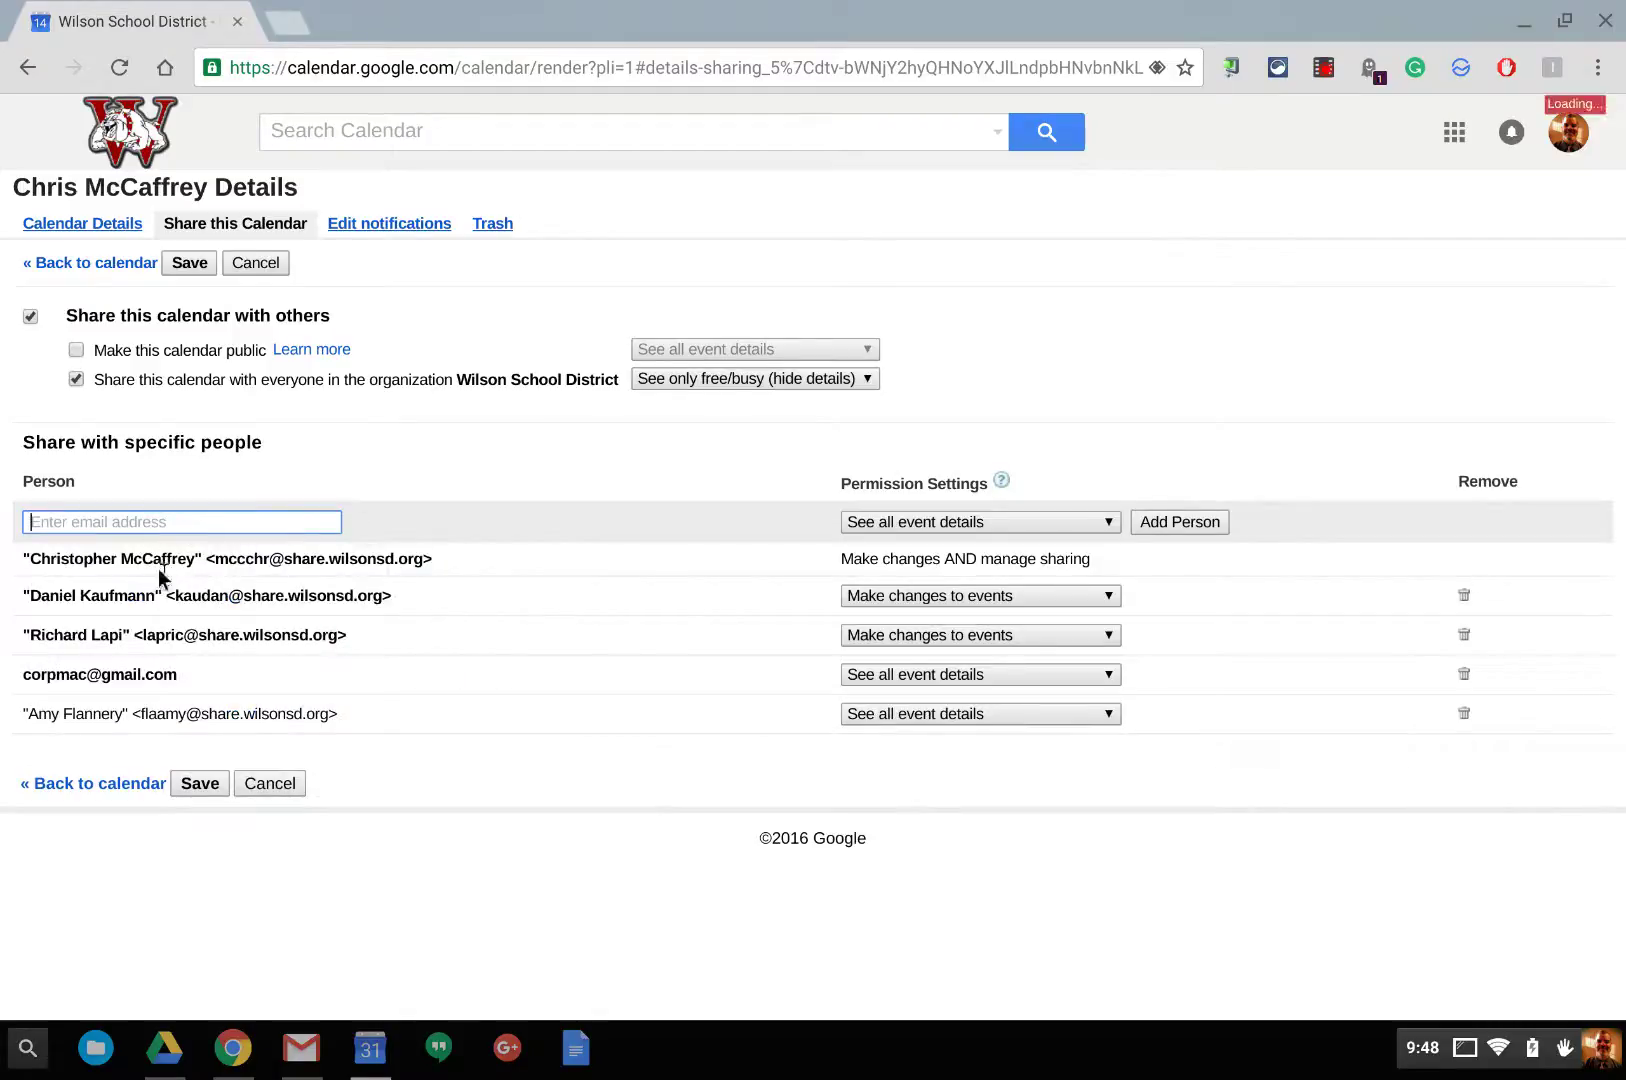
Cycle the coworker's permissions down to See only free/busy, then remove them from the list.
left_click(916, 716)
left_click(922, 740)
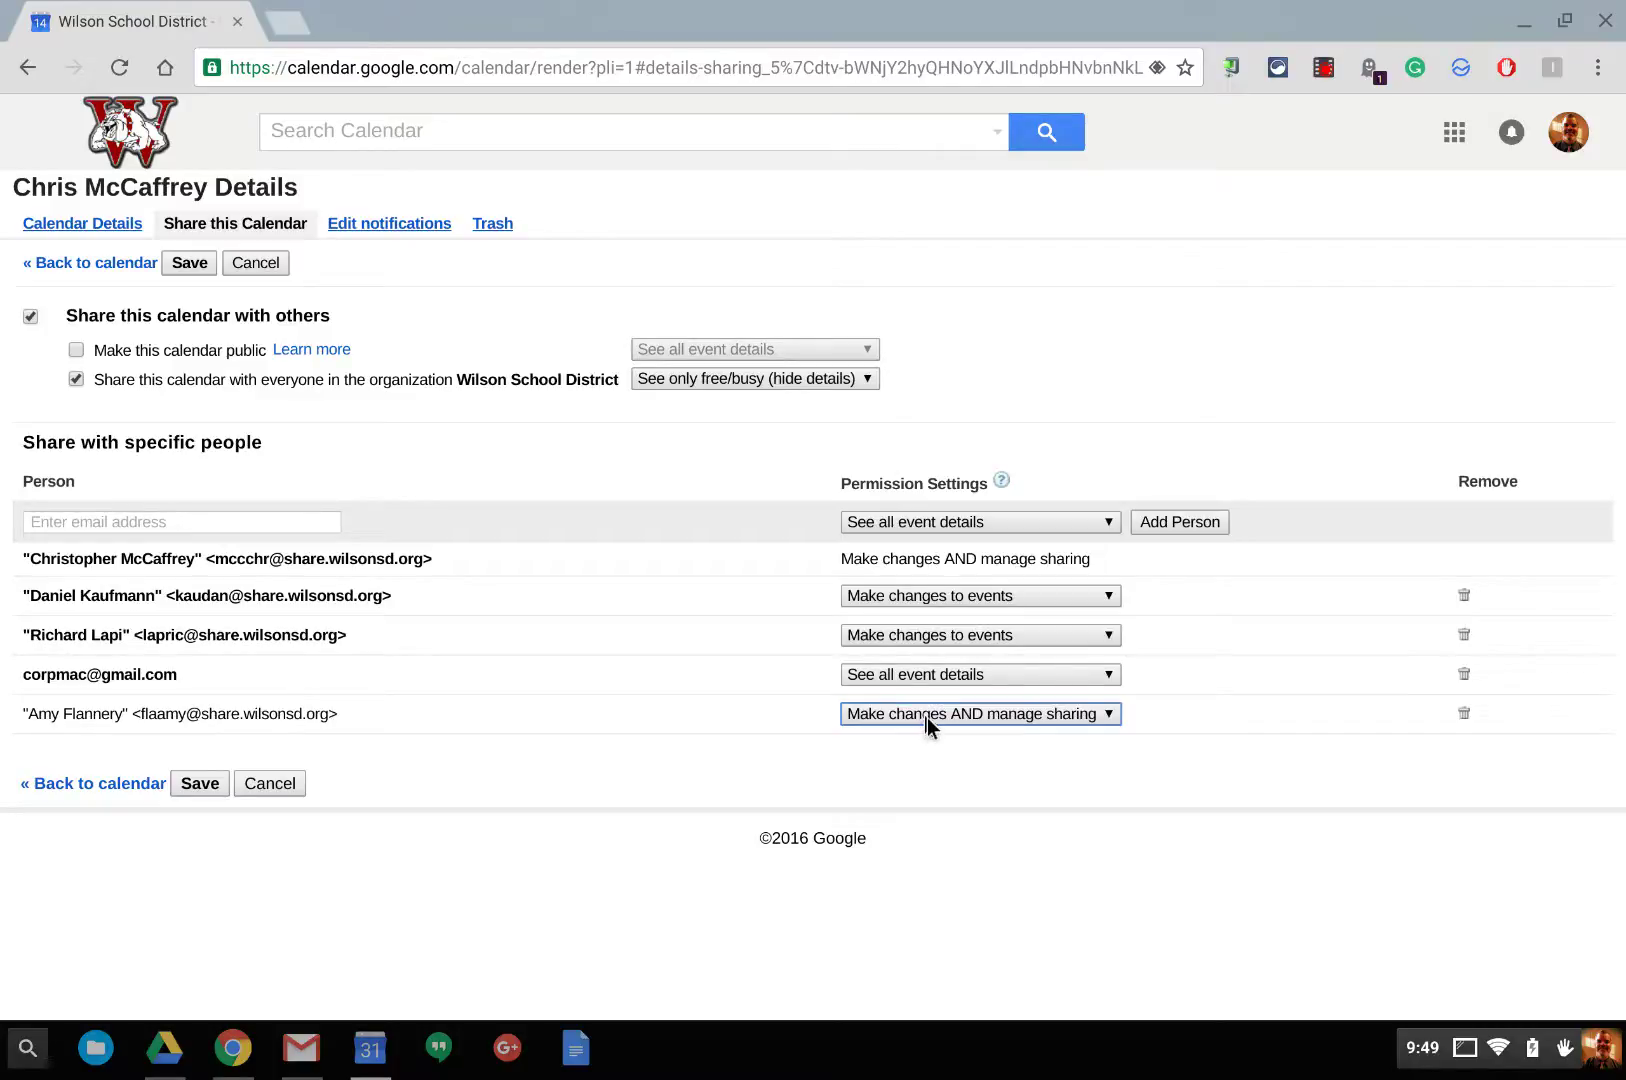
left_click(927, 716)
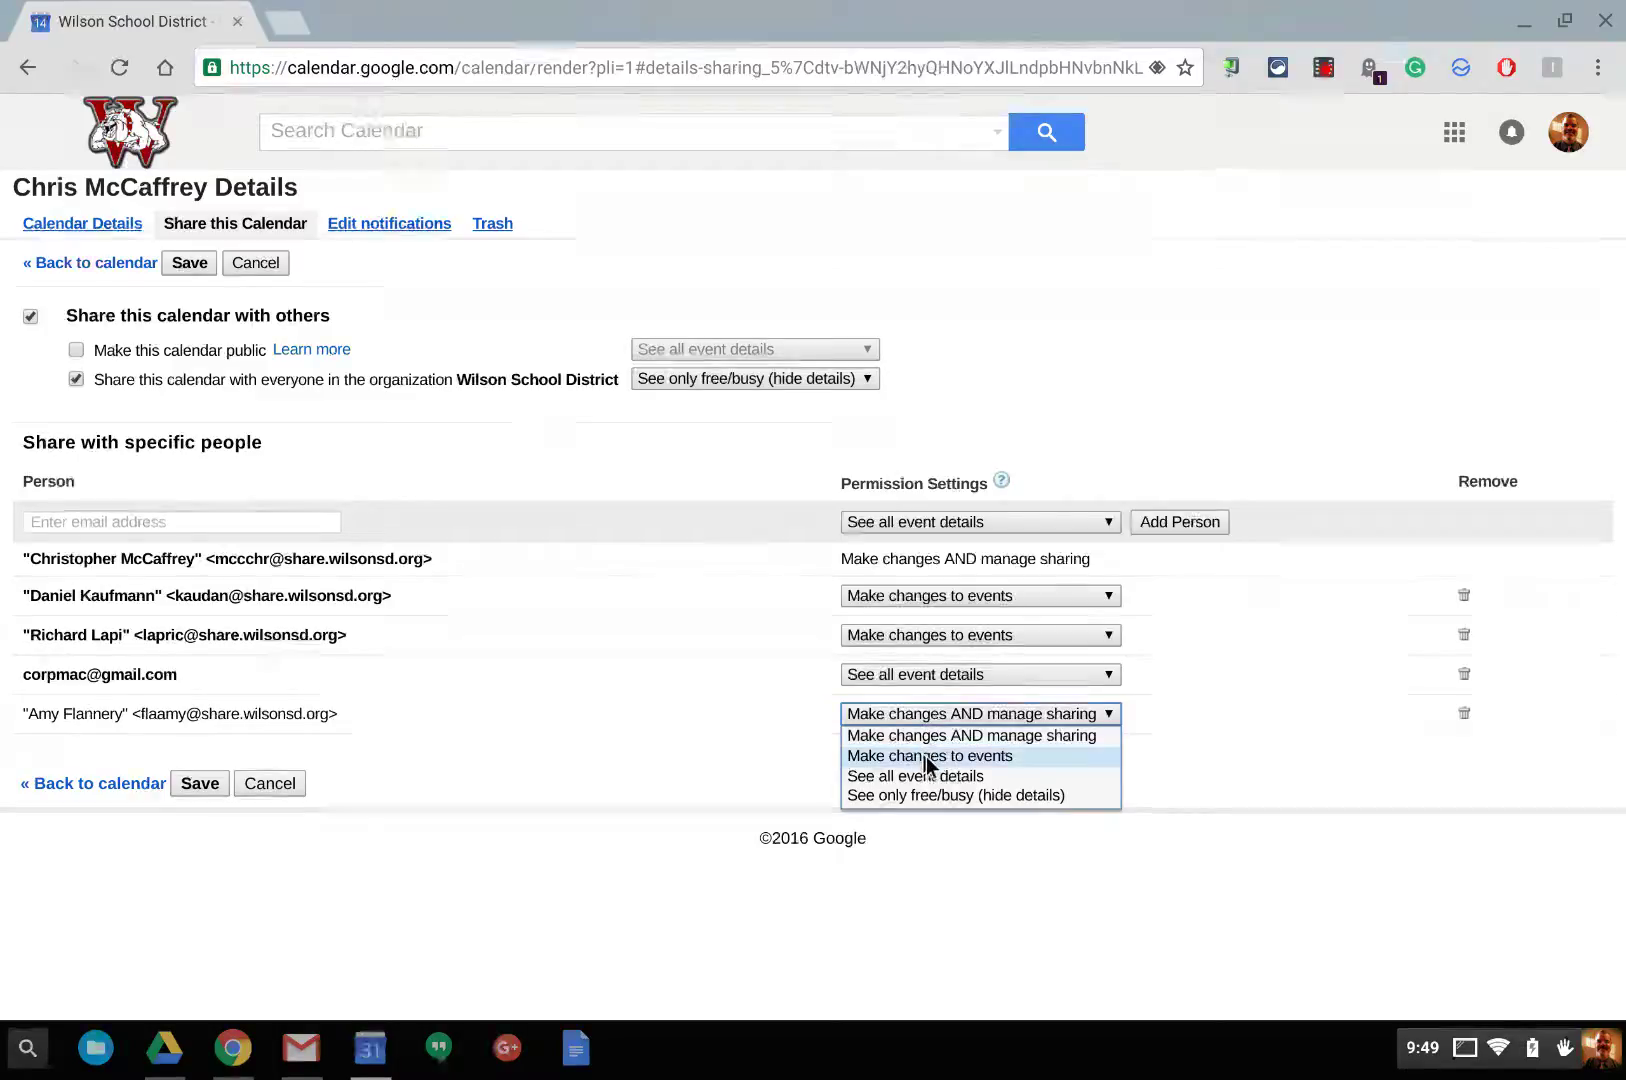
left_click(929, 756)
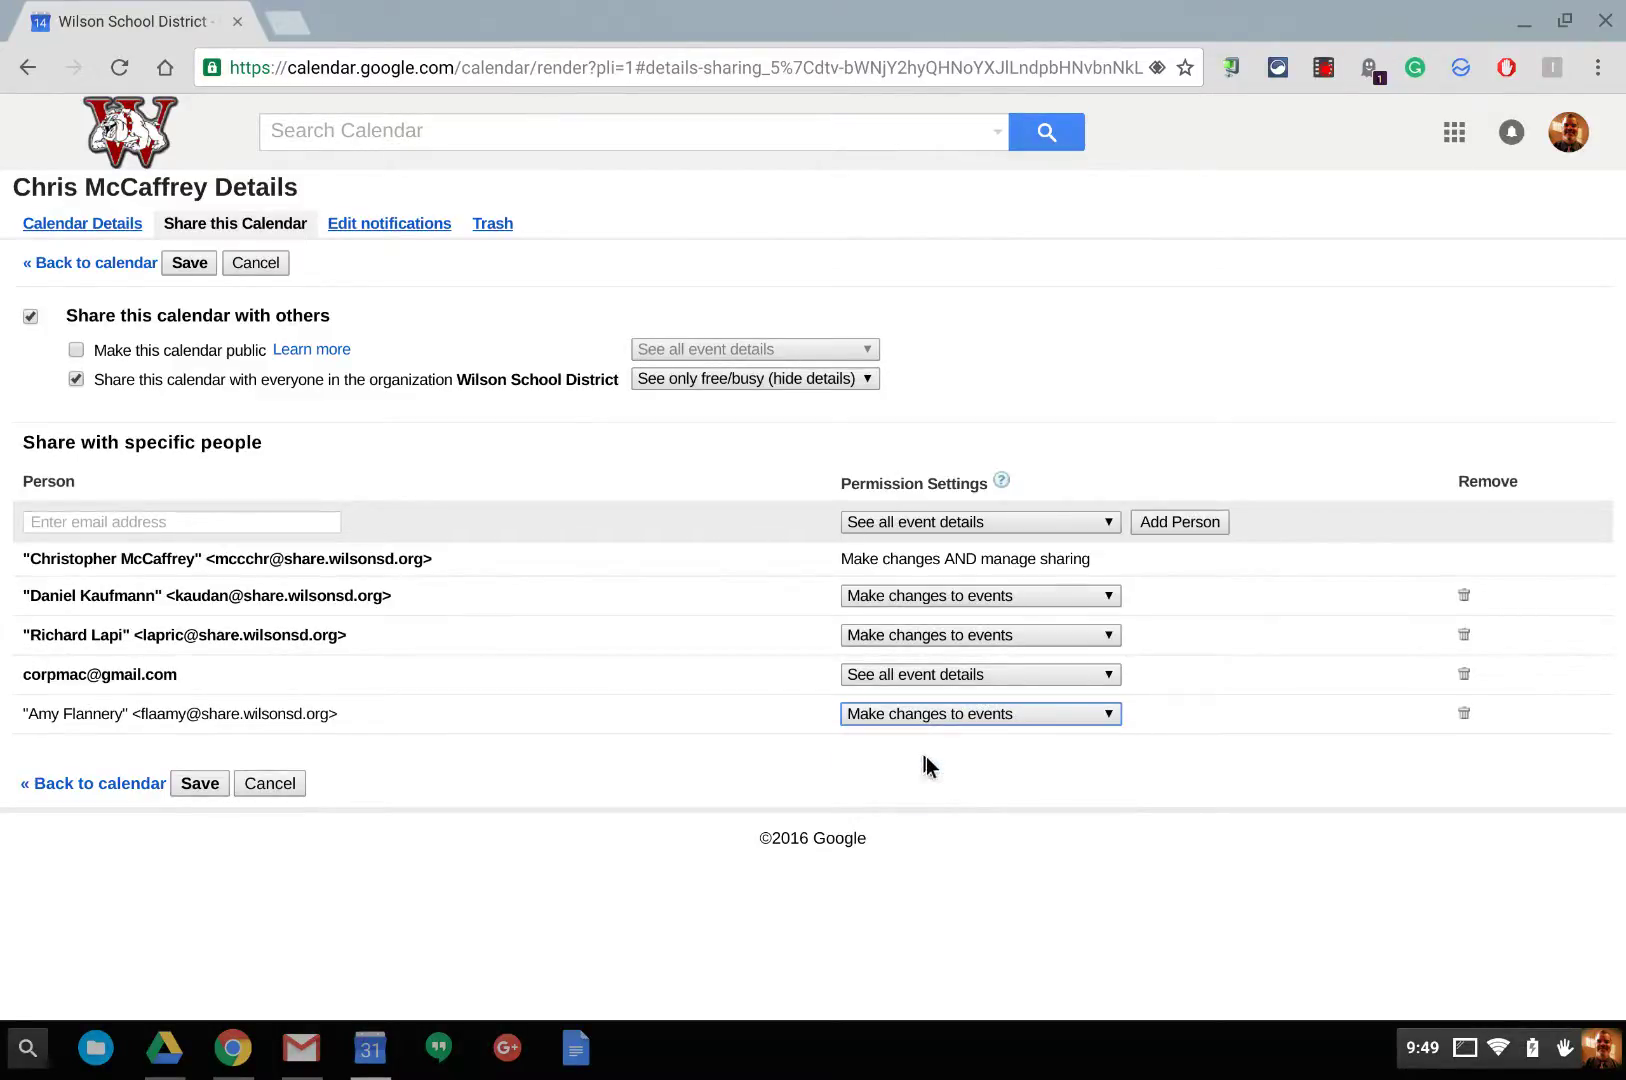
left_click(910, 716)
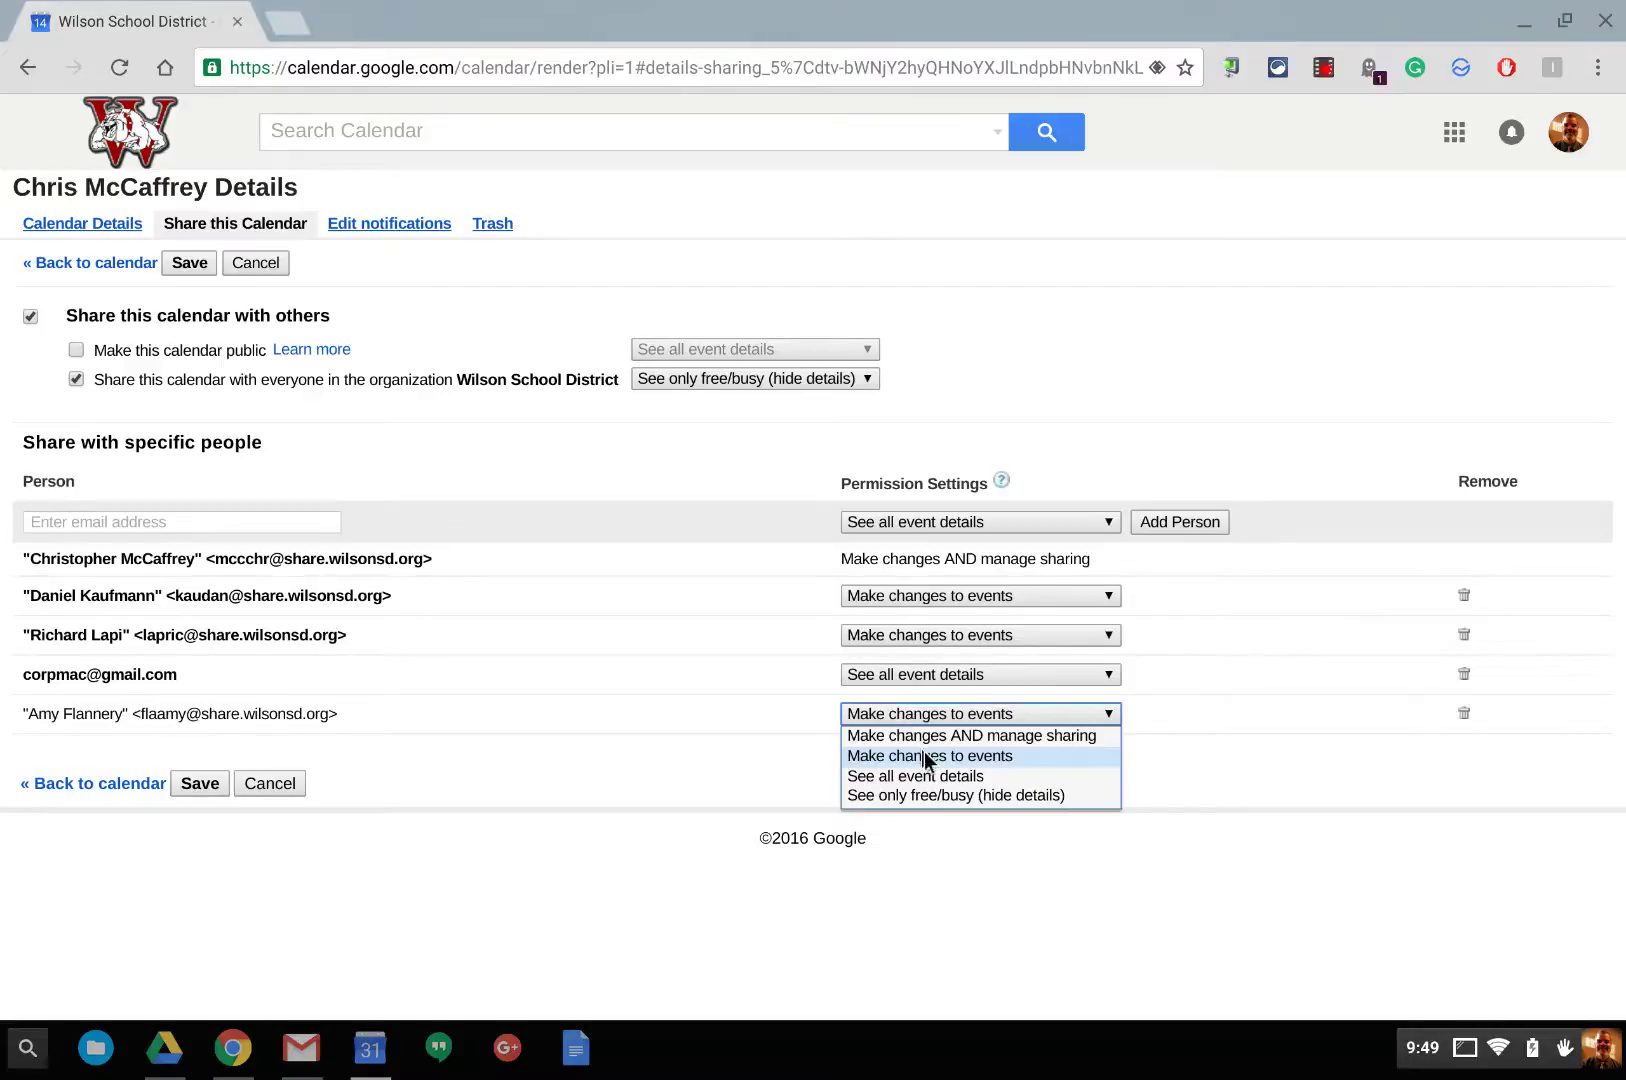
left_click(918, 776)
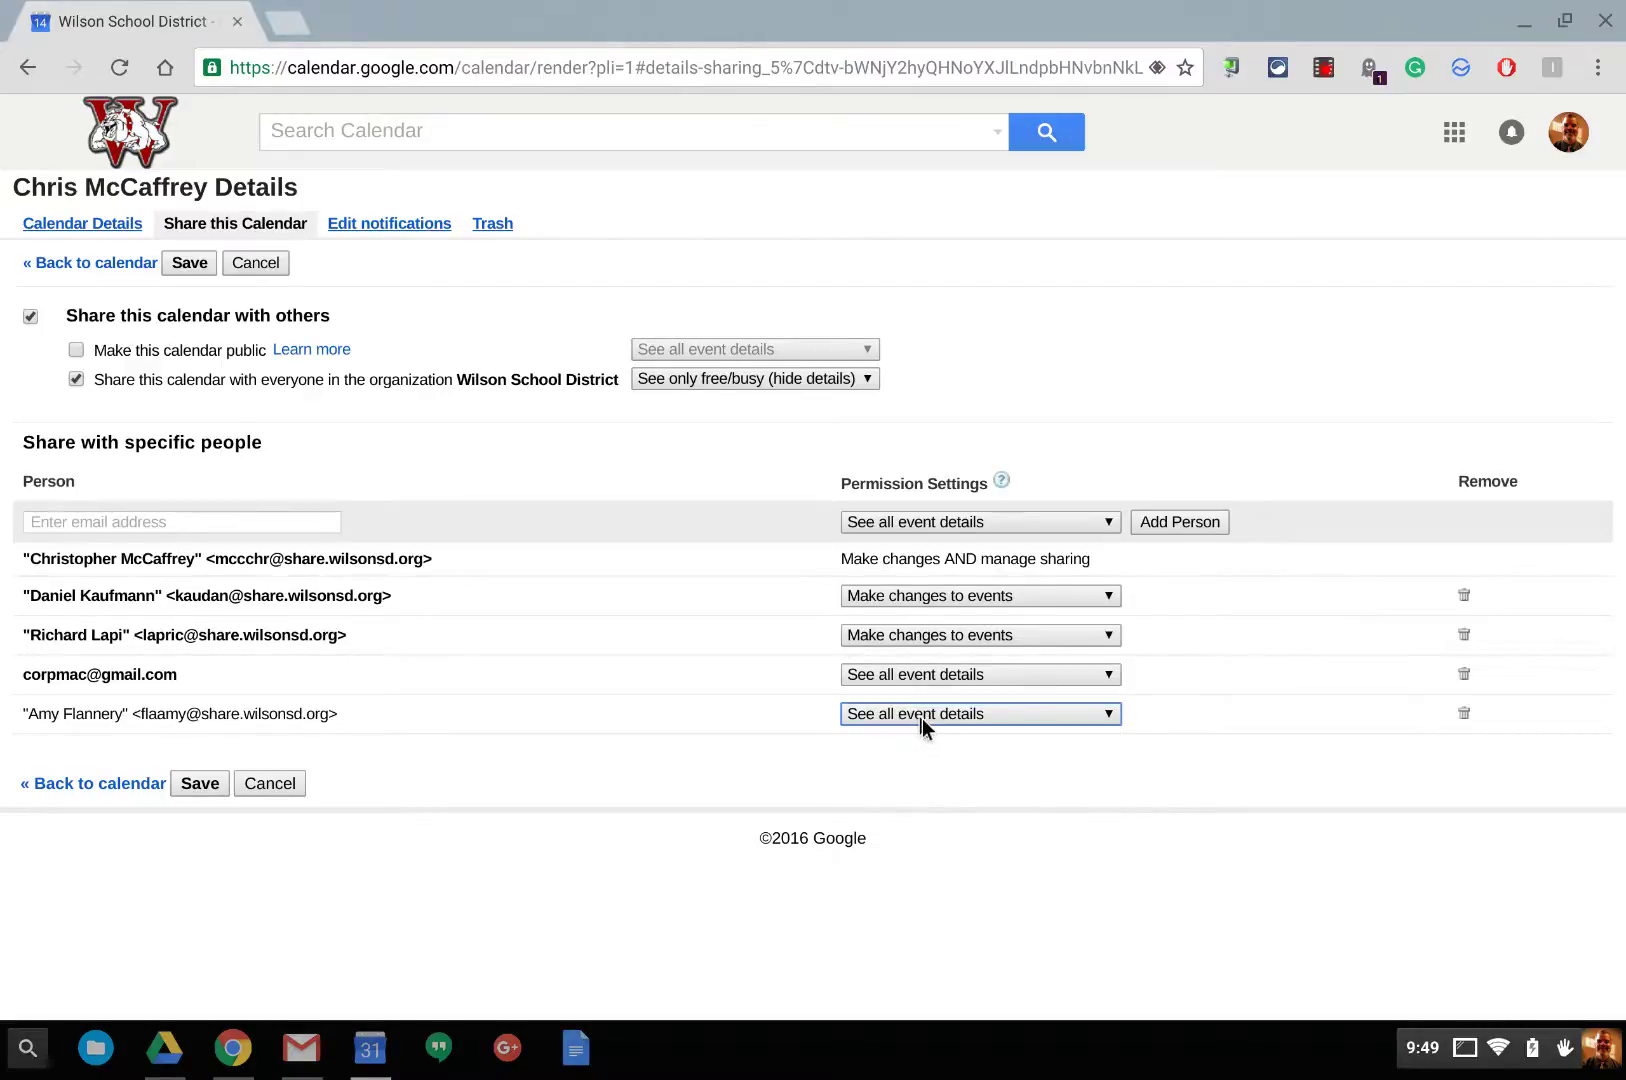
left_click(922, 716)
left_click(921, 795)
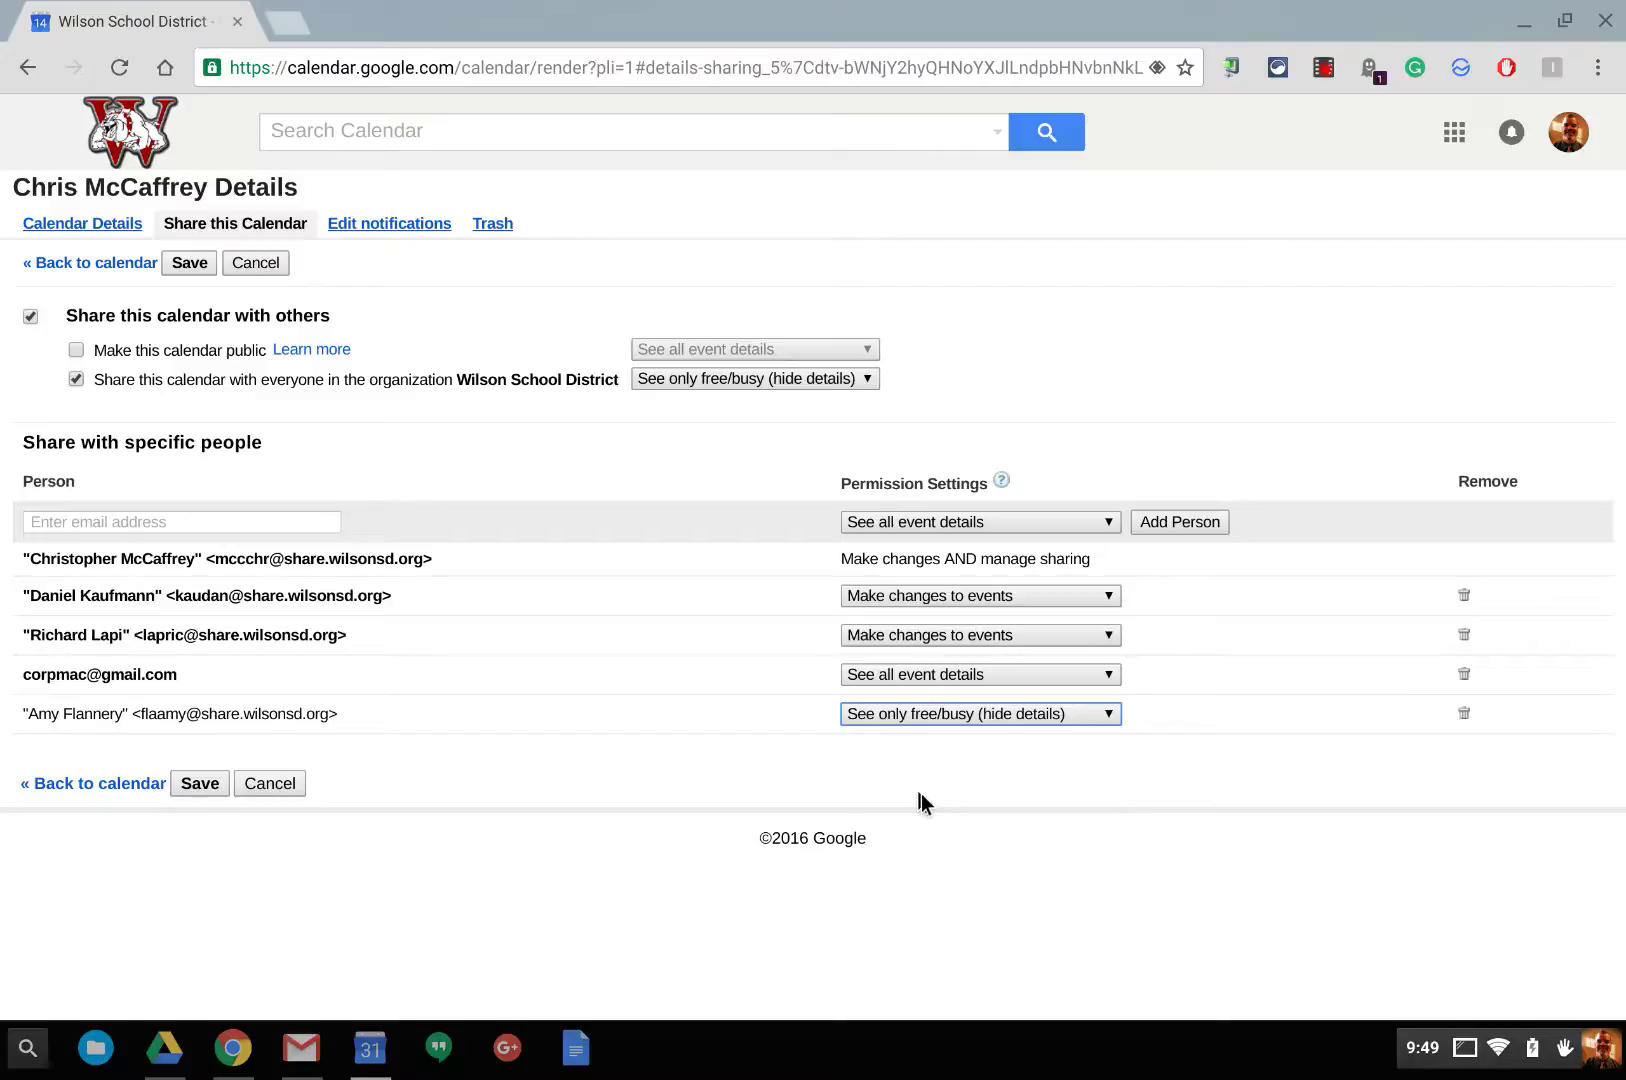
left_click(1464, 716)
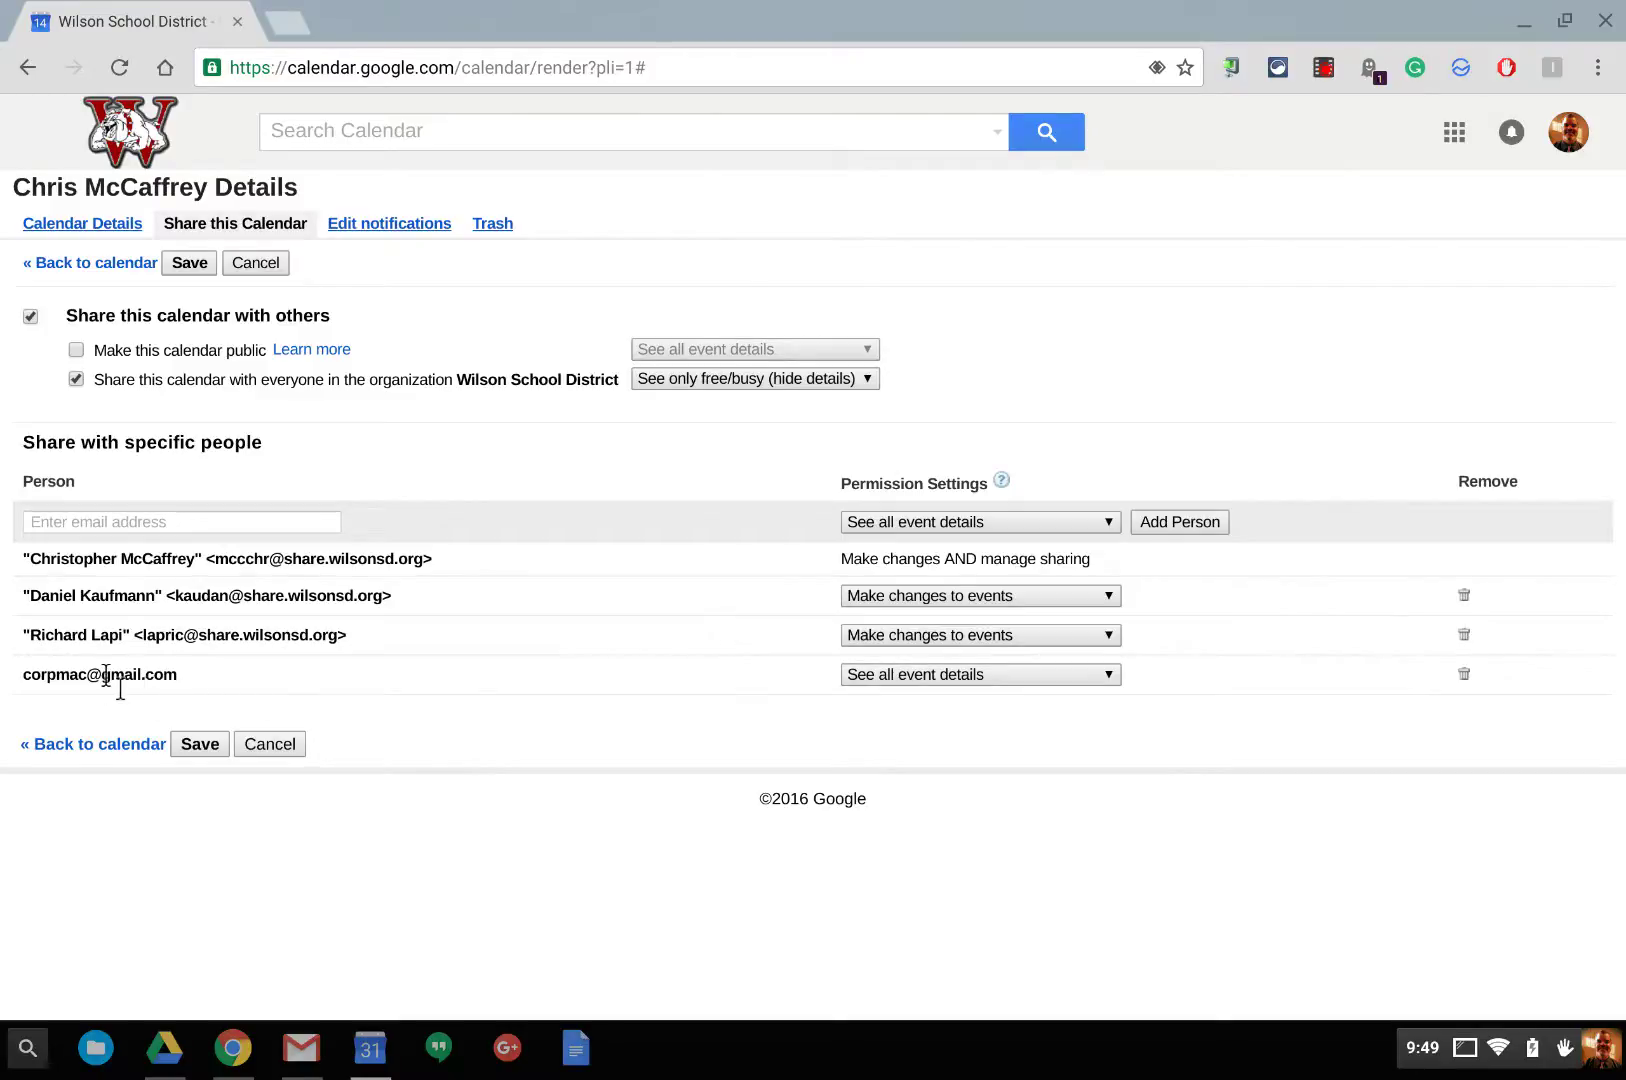
Keep the external account at See all event details and save the sharing settings.
left_click(930, 675)
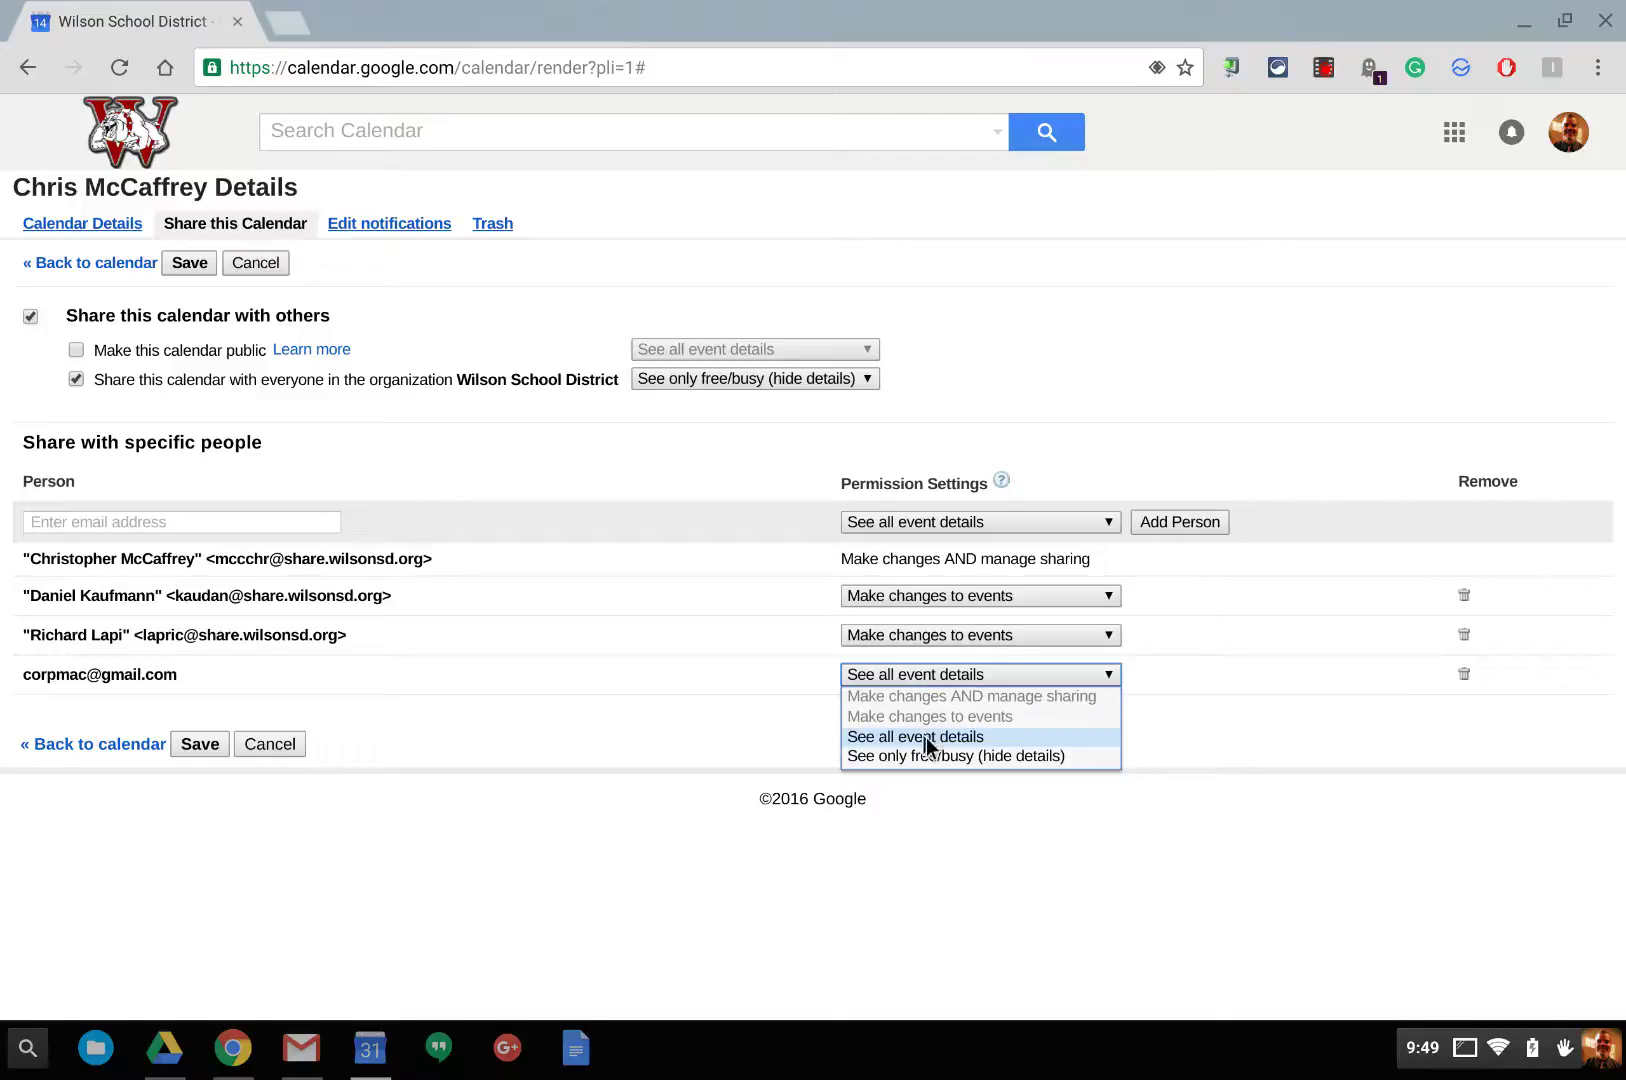
left_click(931, 737)
left_click(904, 680)
left_click(188, 749)
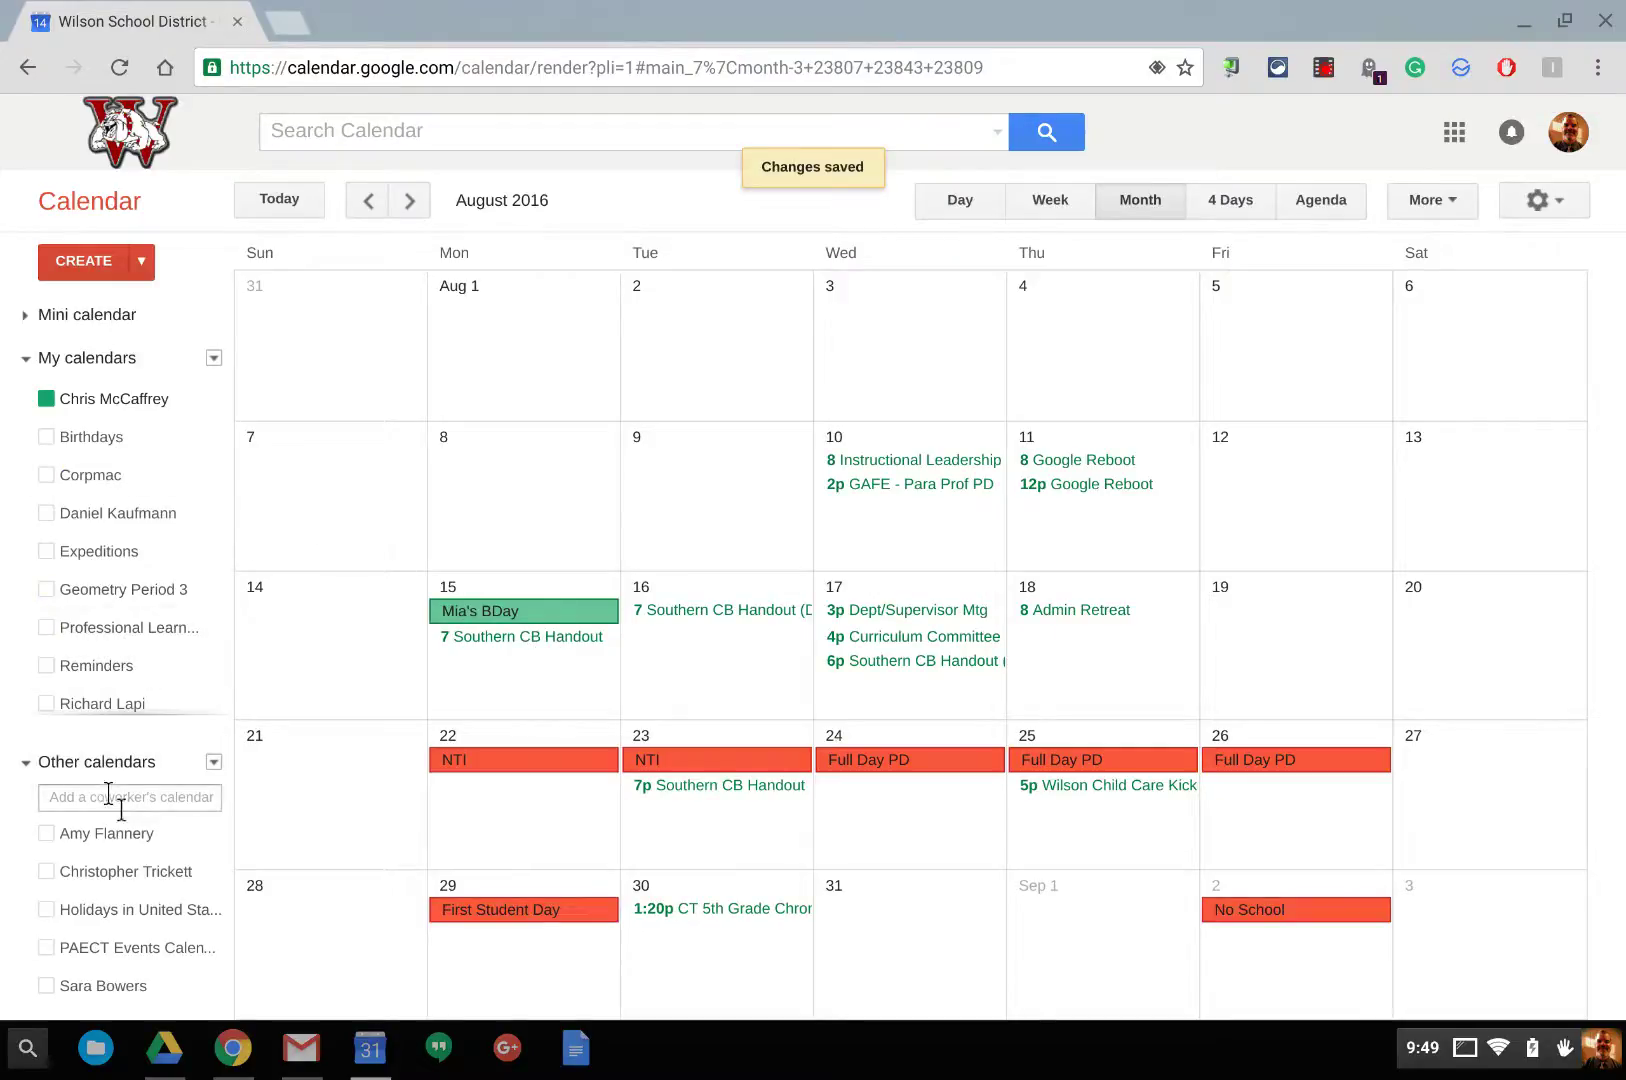
left_click(130, 800)
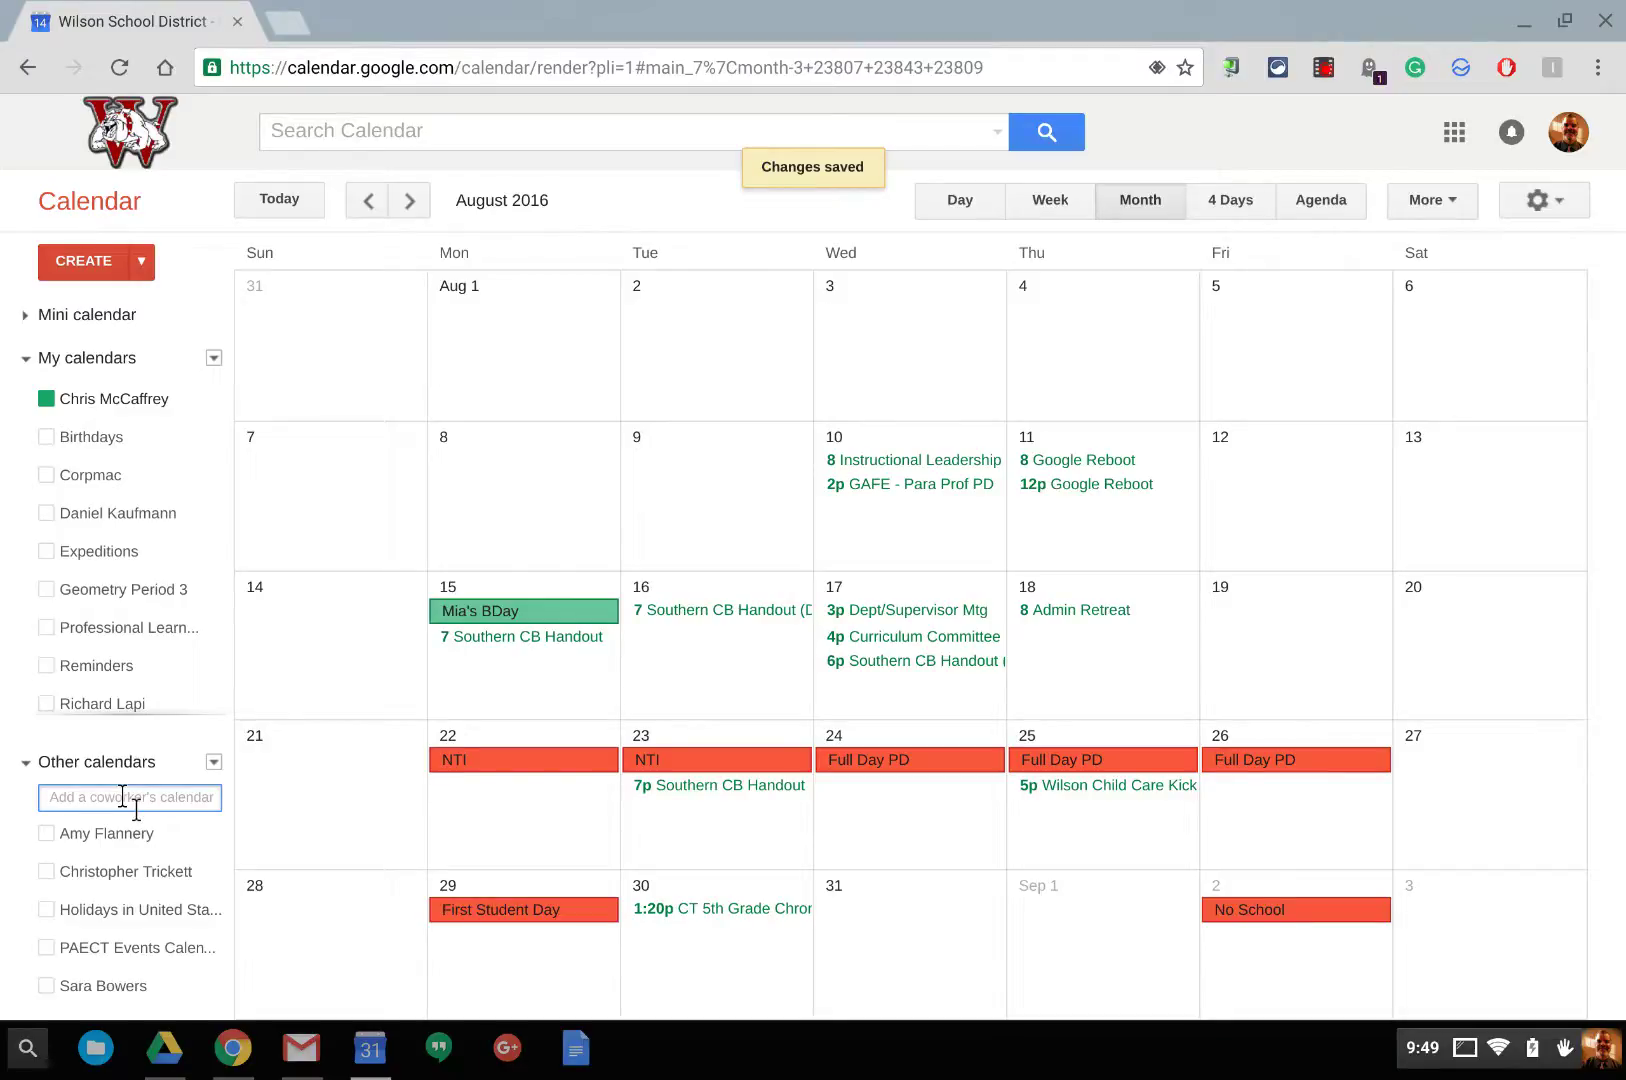
type("fiog")
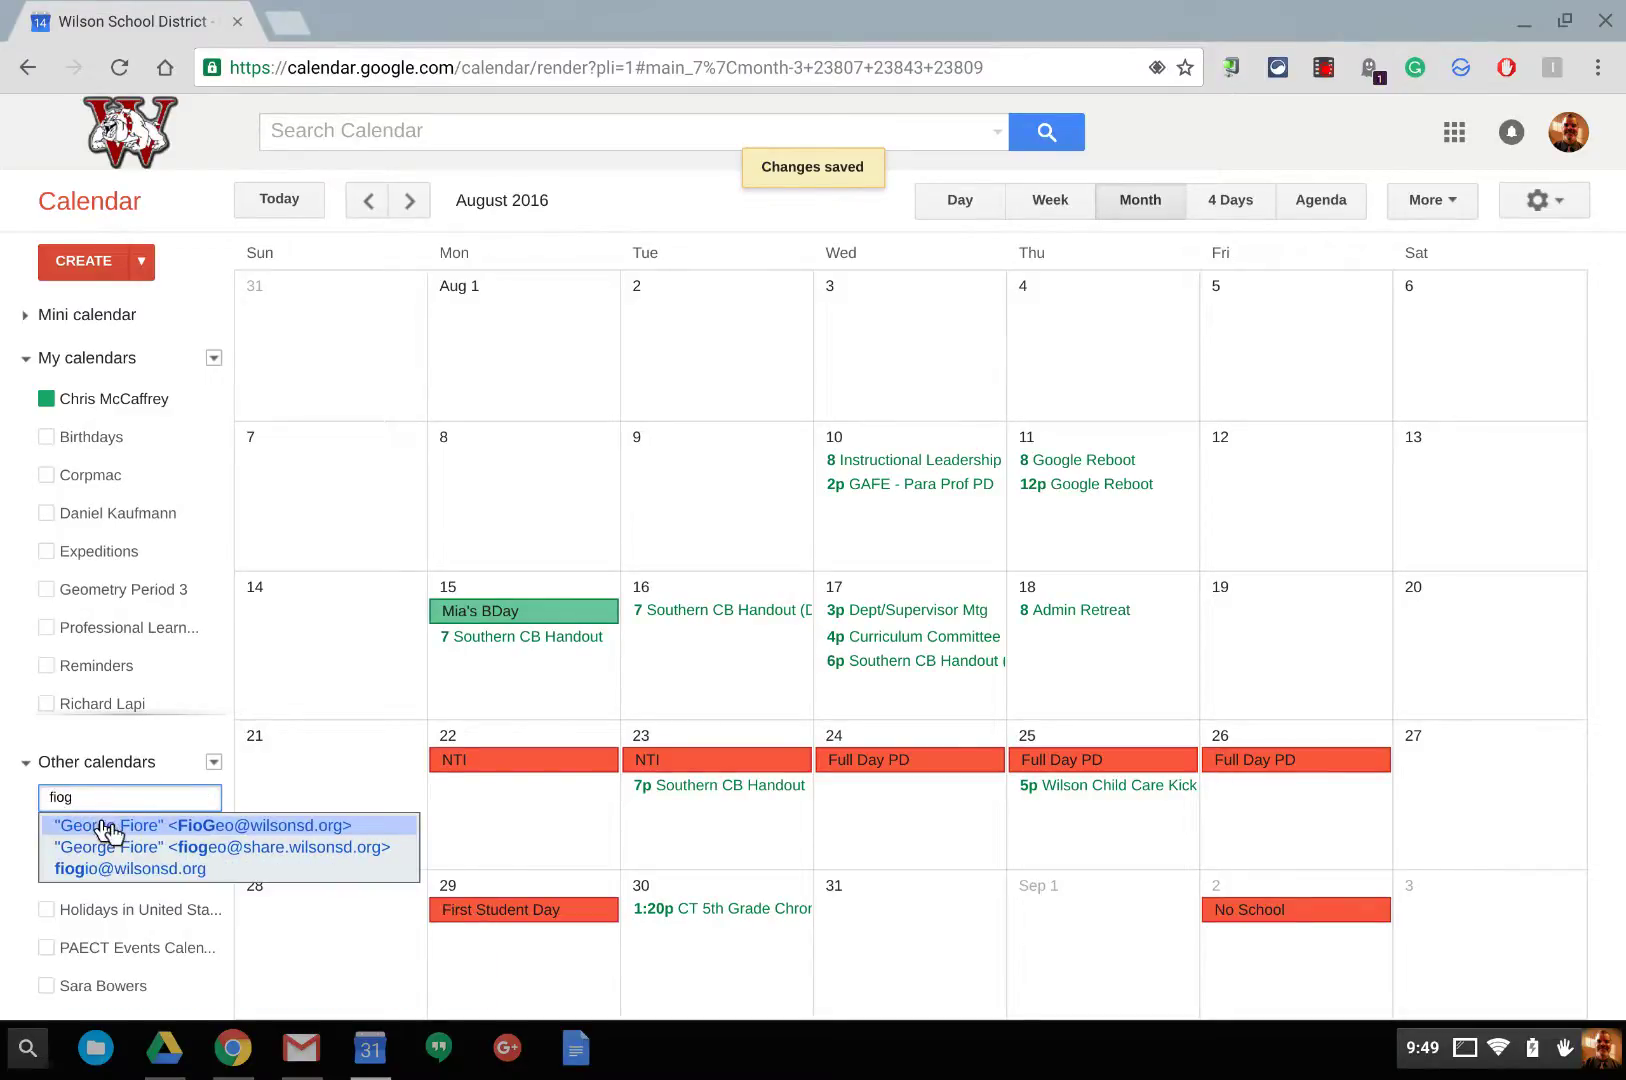
left_click(110, 848)
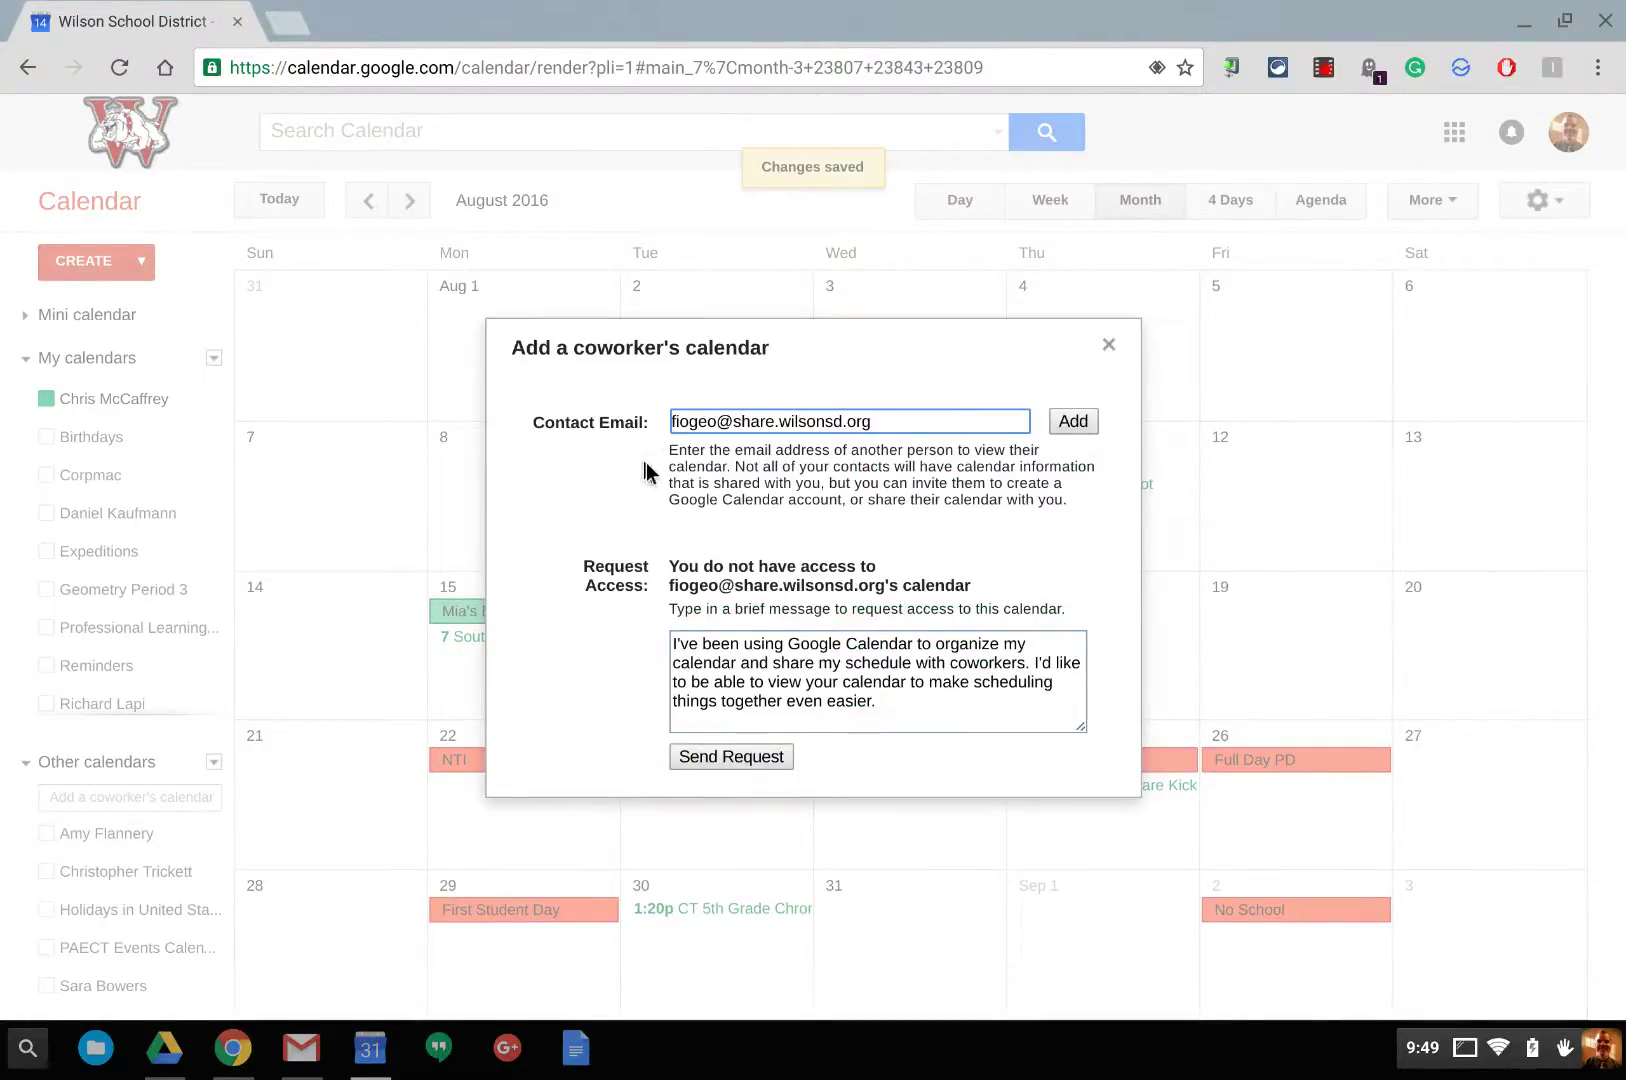
left_click(1108, 345)
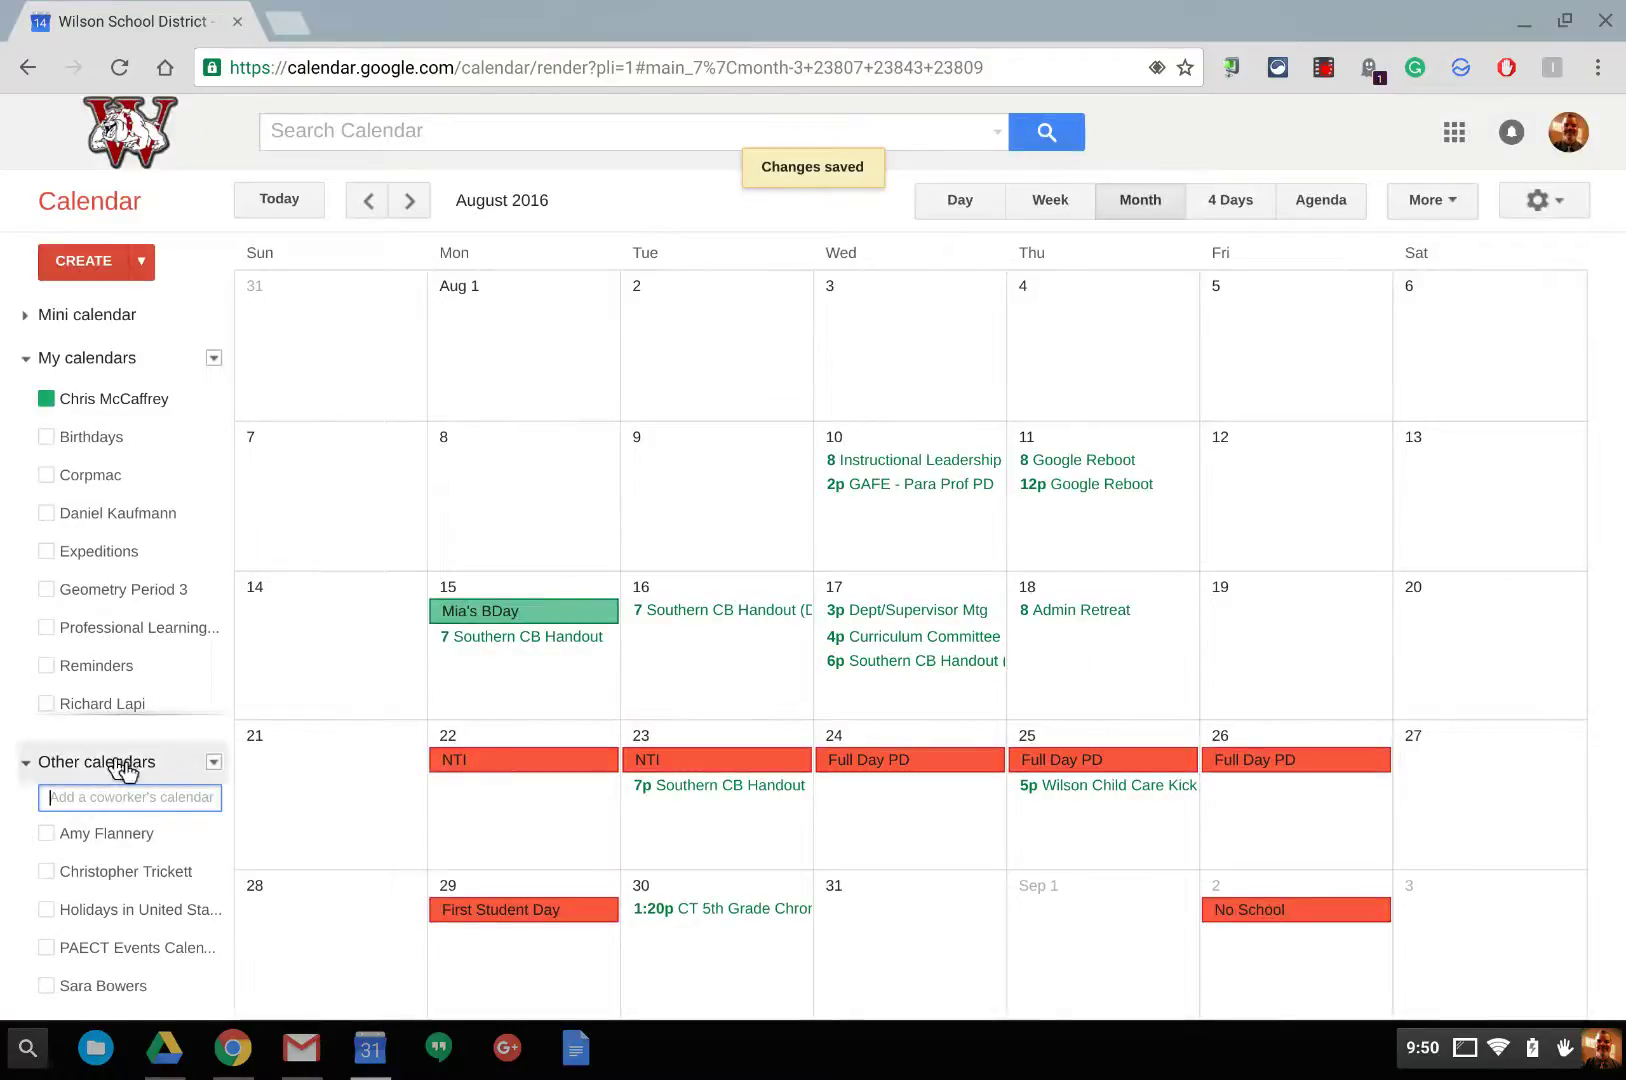
Add a coworker's calendar by name and inspect its busy block on August 10.
type("matt")
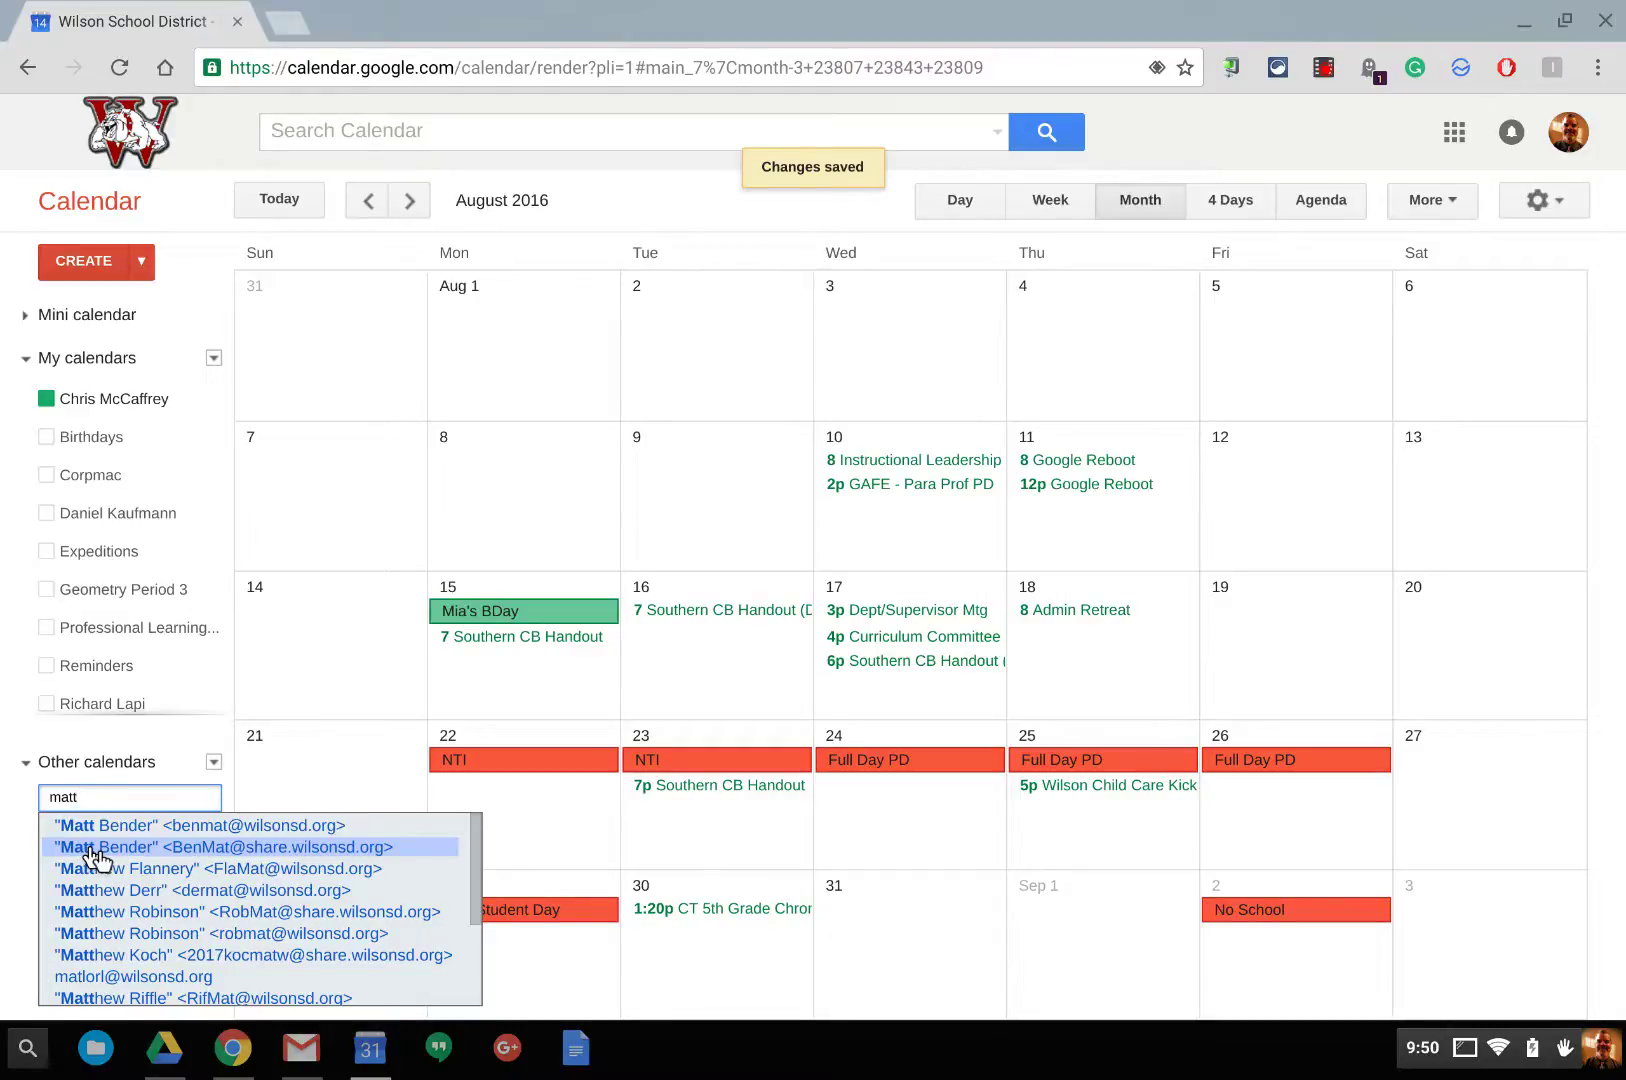
left_click(92, 850)
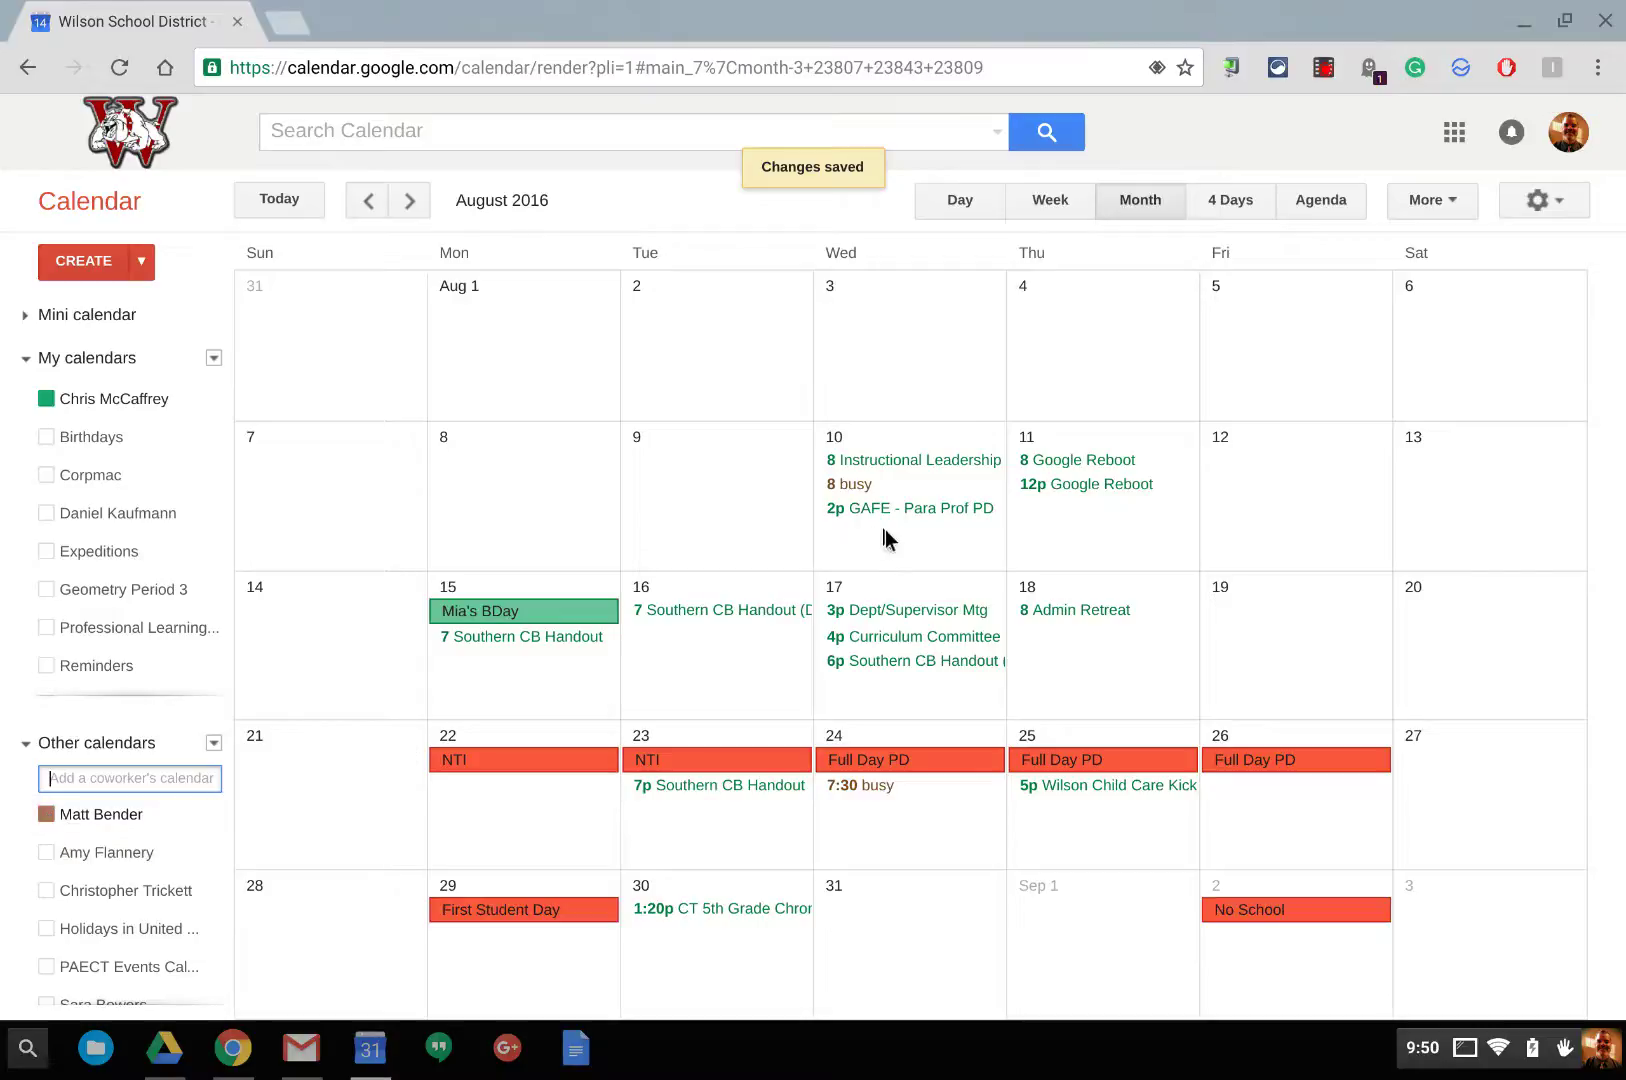
left_click(866, 488)
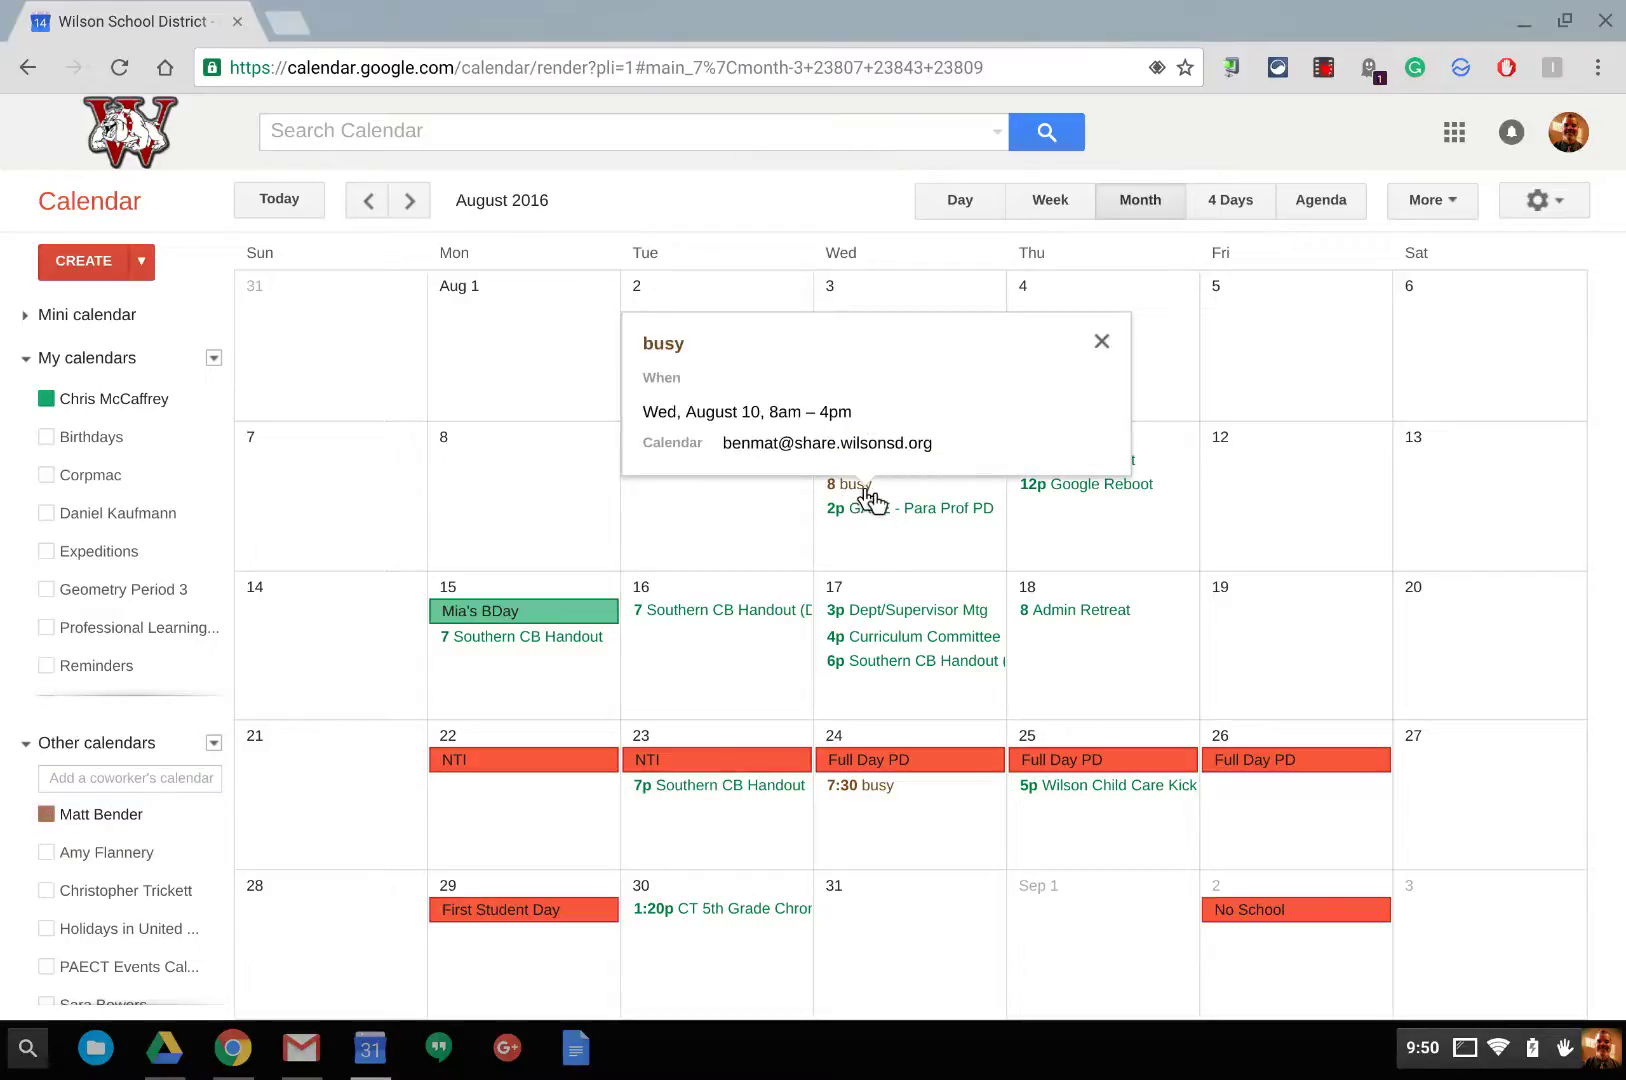
left_click(1101, 342)
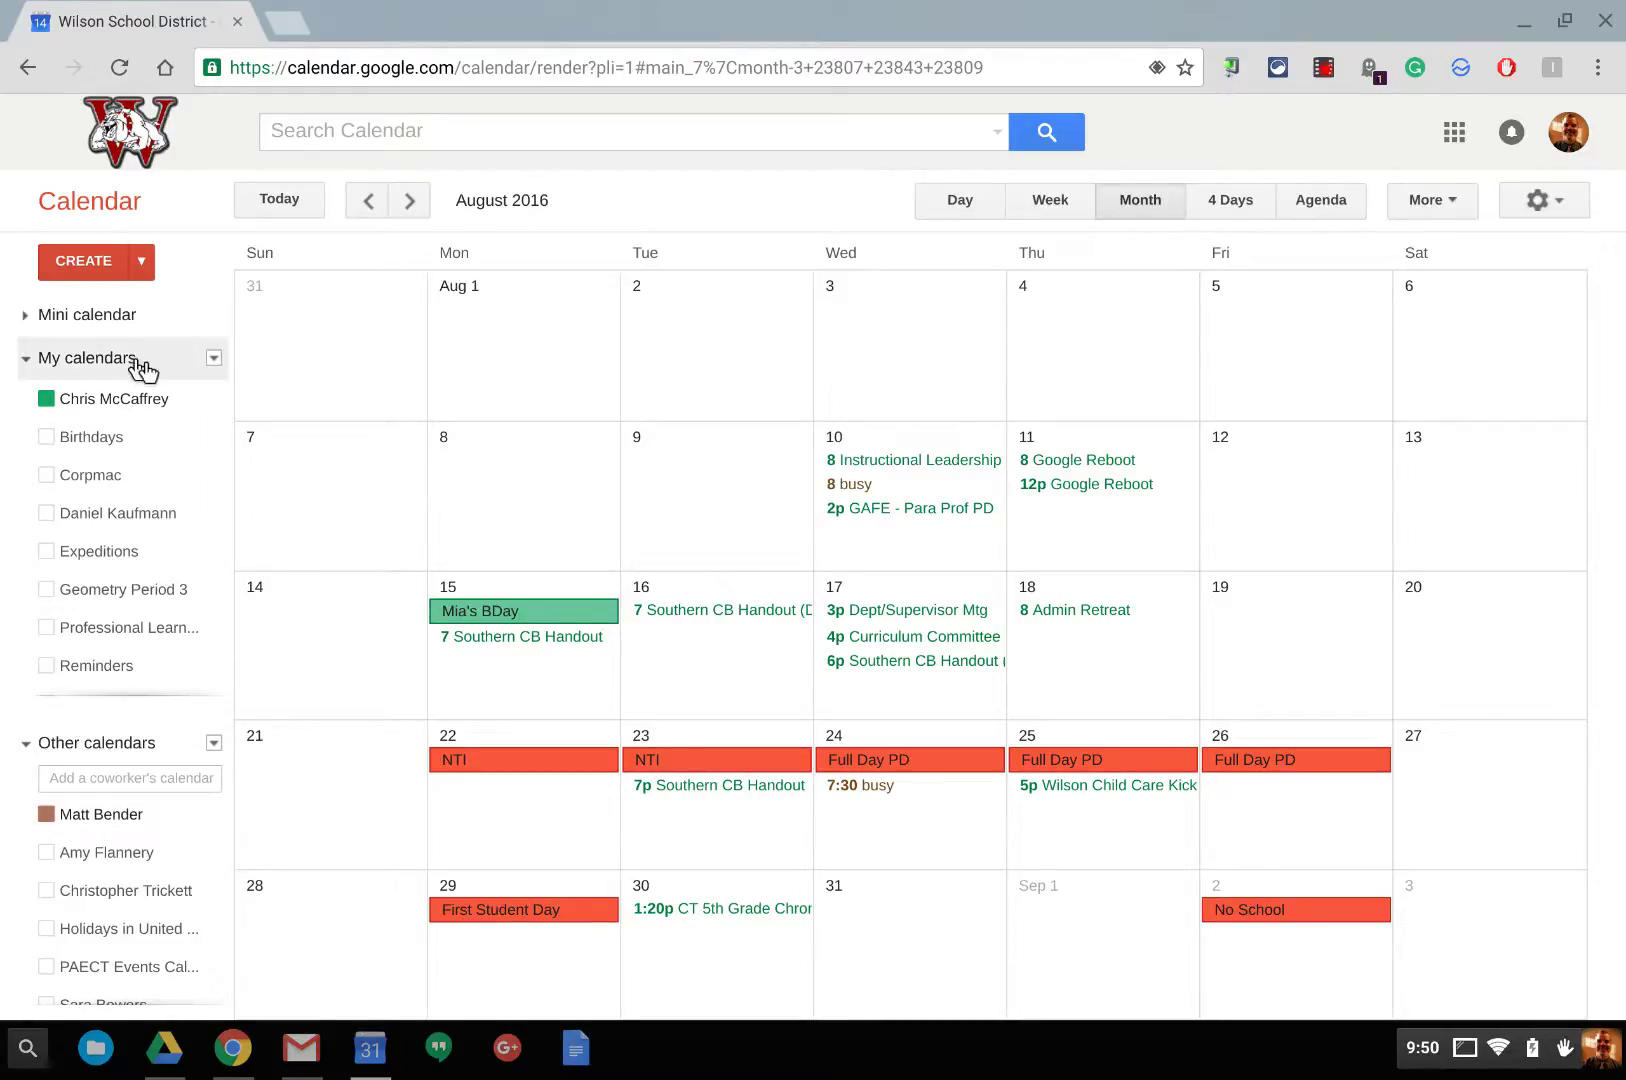
Unsubscribe from the coworker's calendar in calendar settings and return to the August month view.
left_click(213, 358)
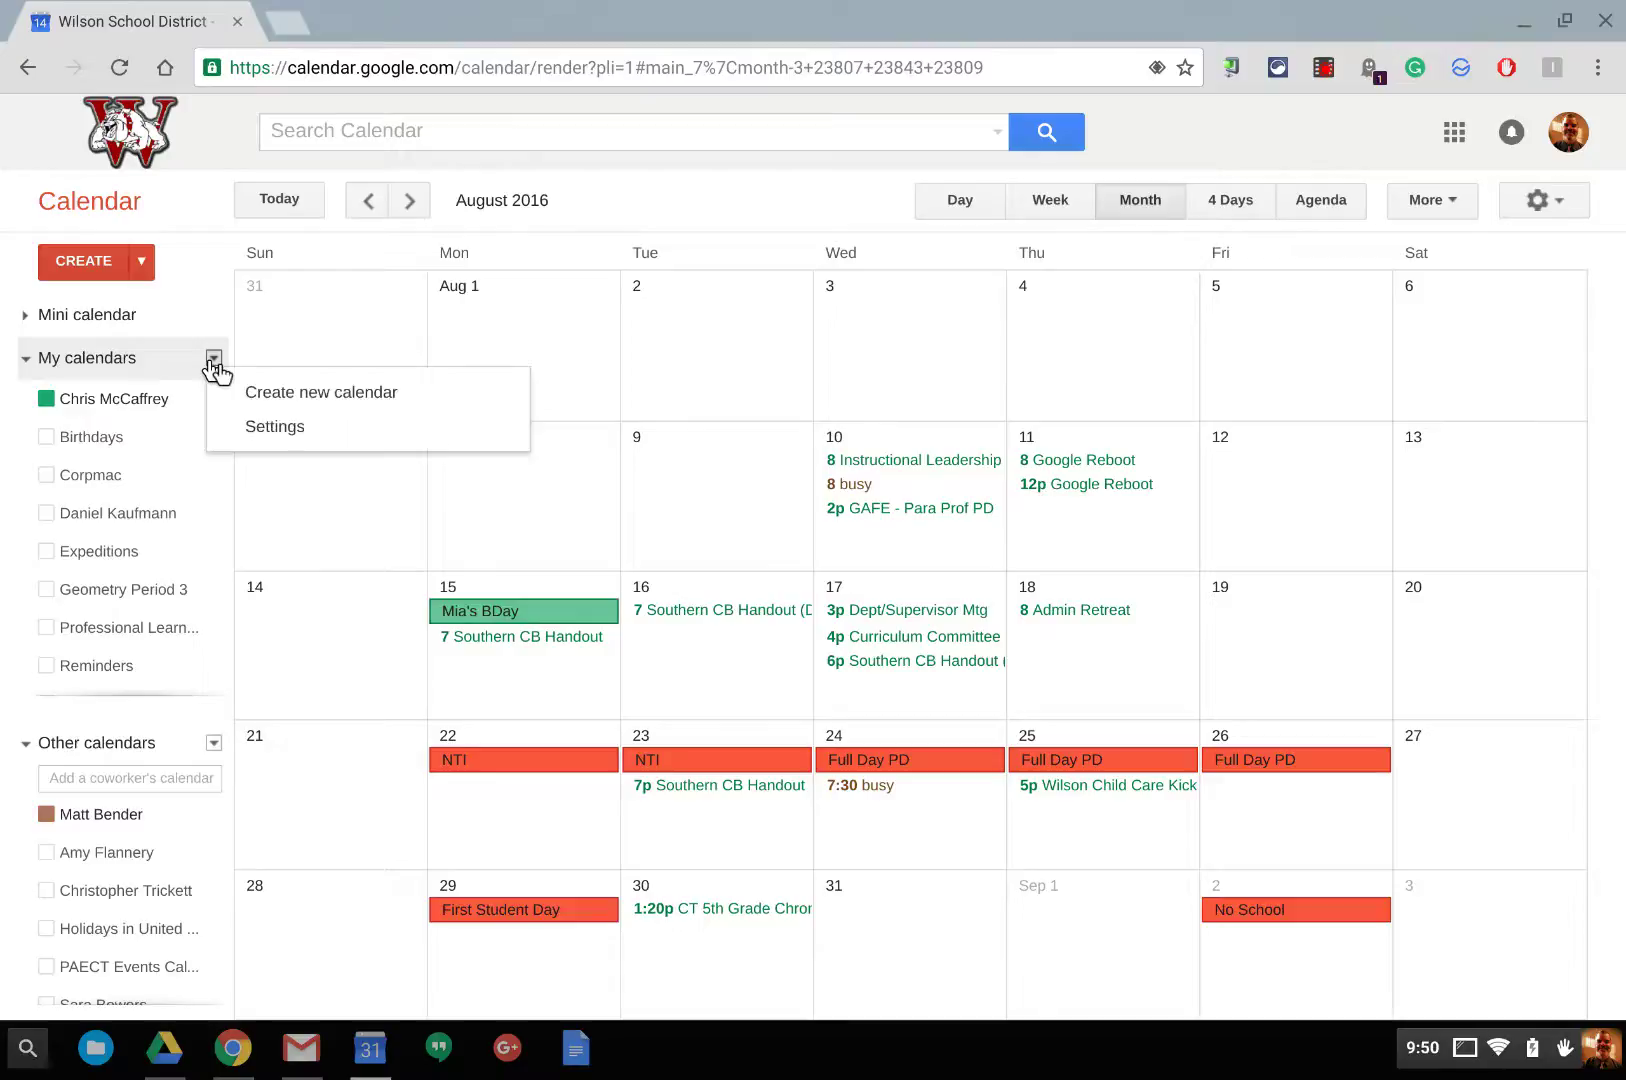
left_click(247, 426)
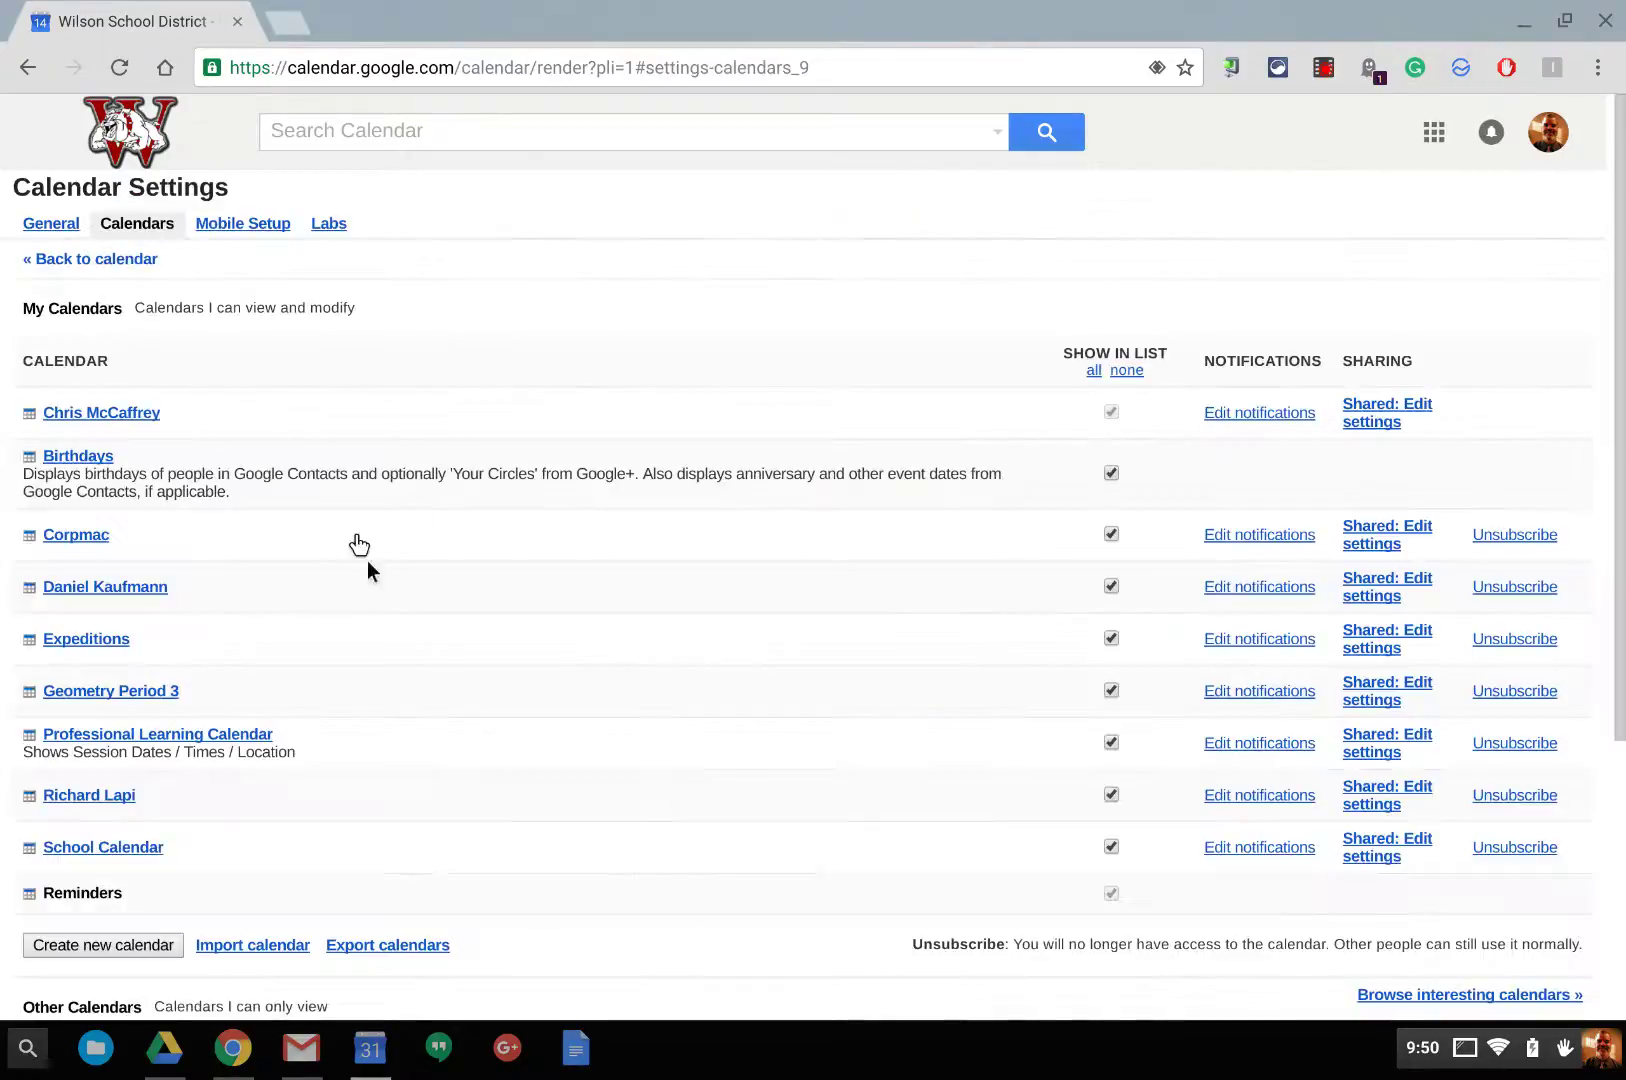
scroll(413, 654, "down", 4)
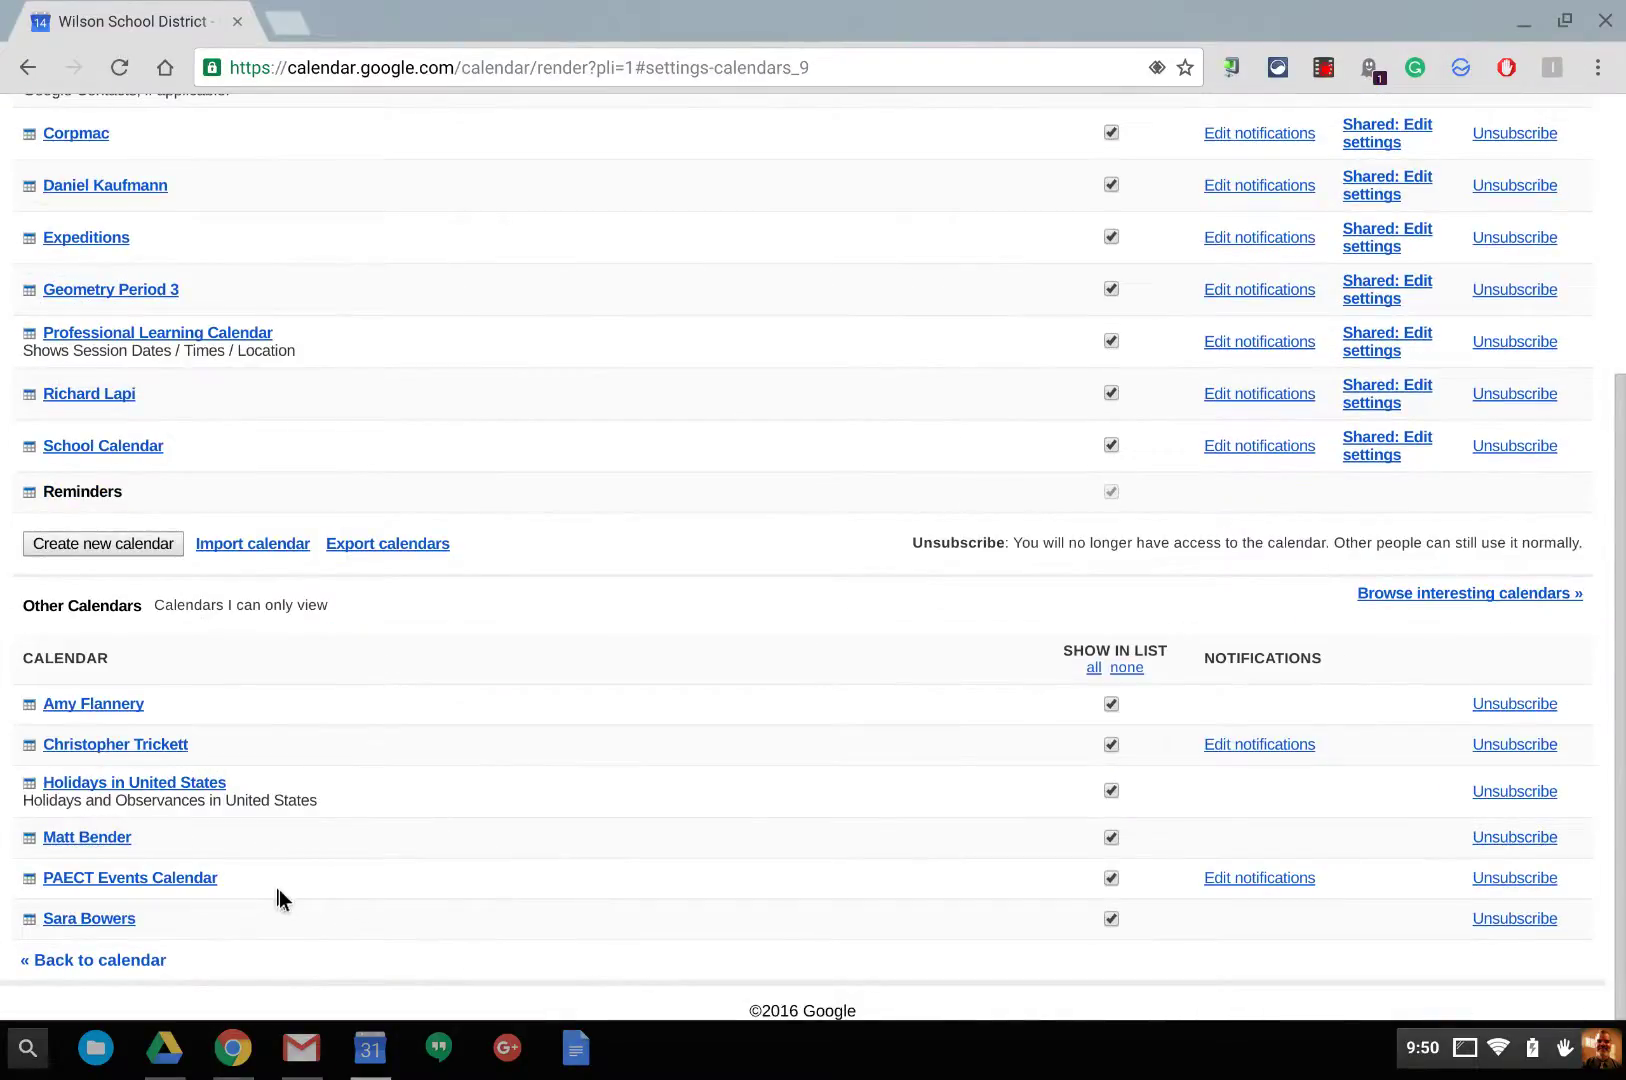
left_click(1540, 837)
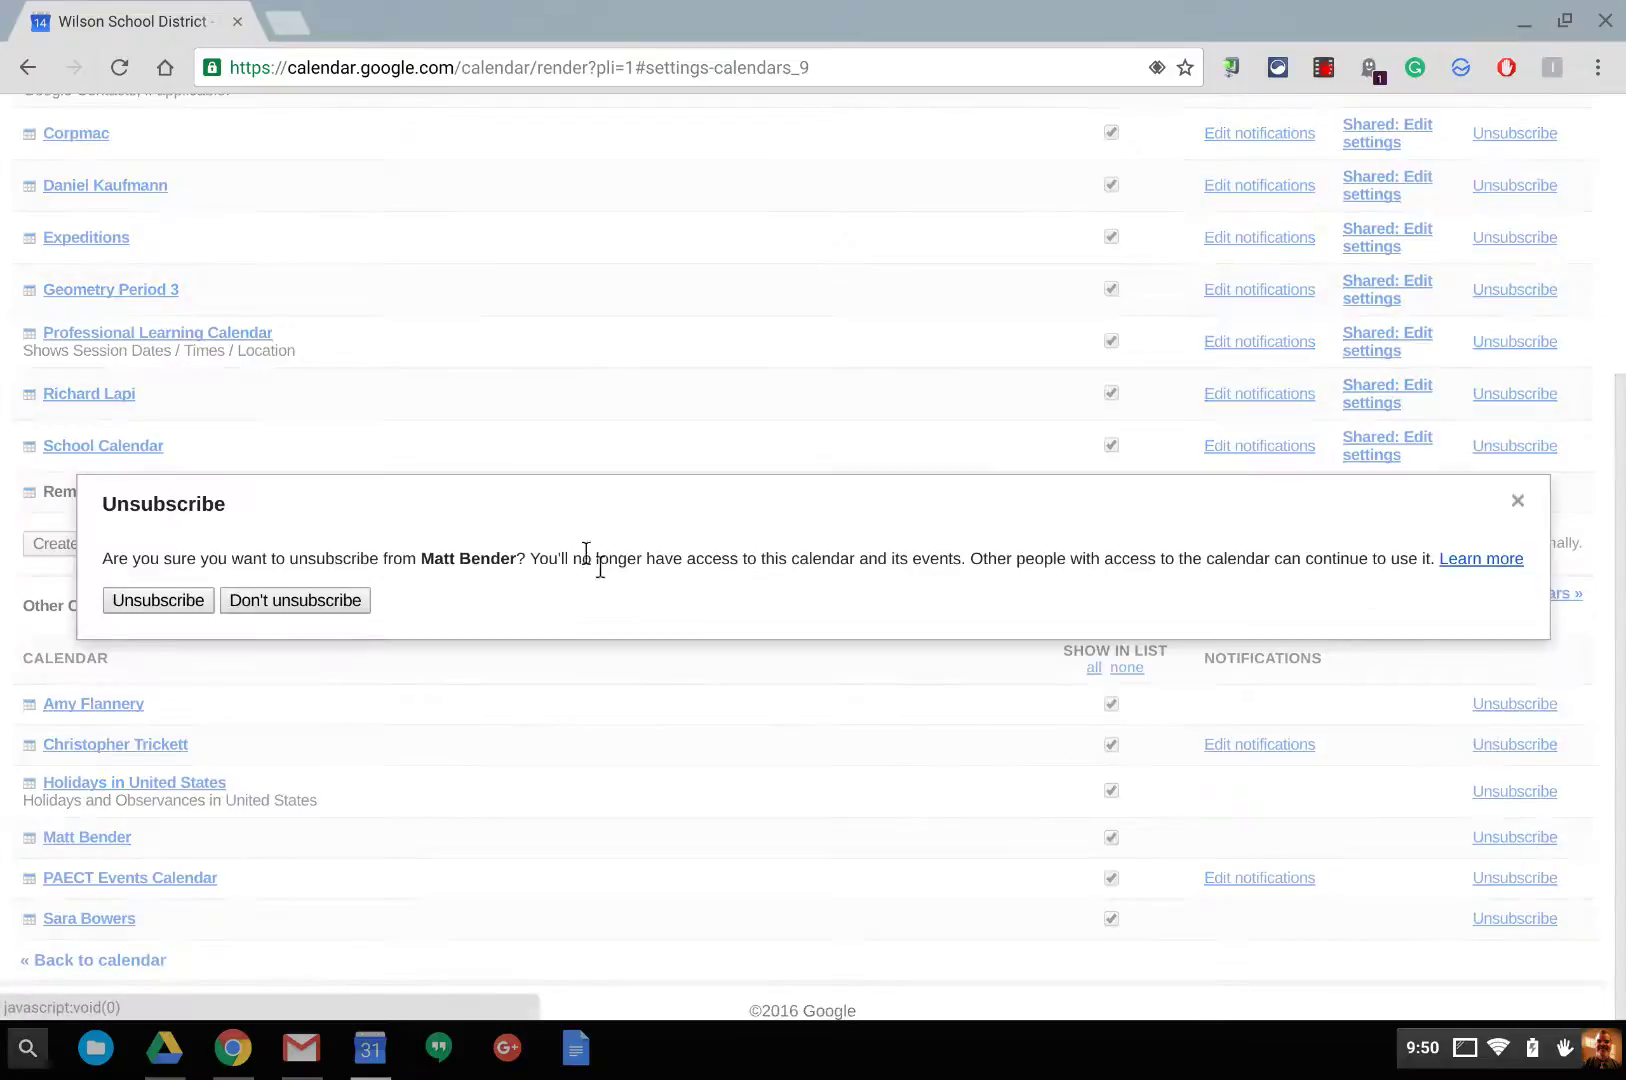
left_click(152, 610)
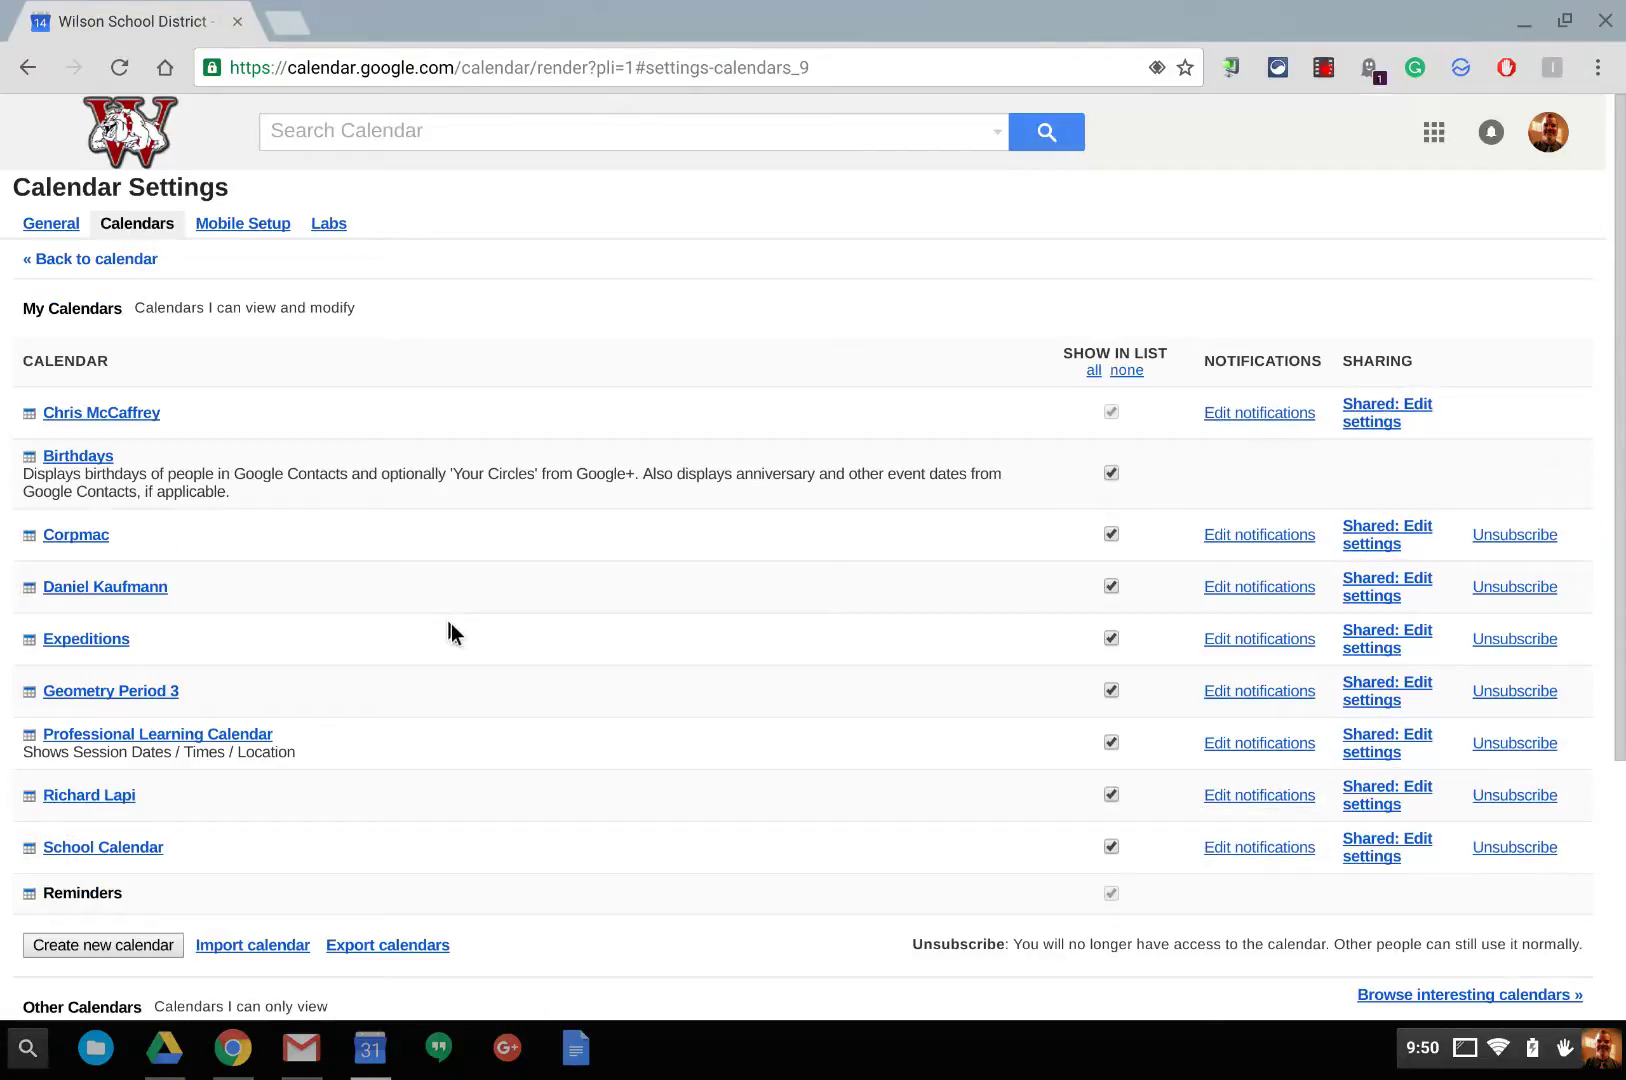
left_click(78, 262)
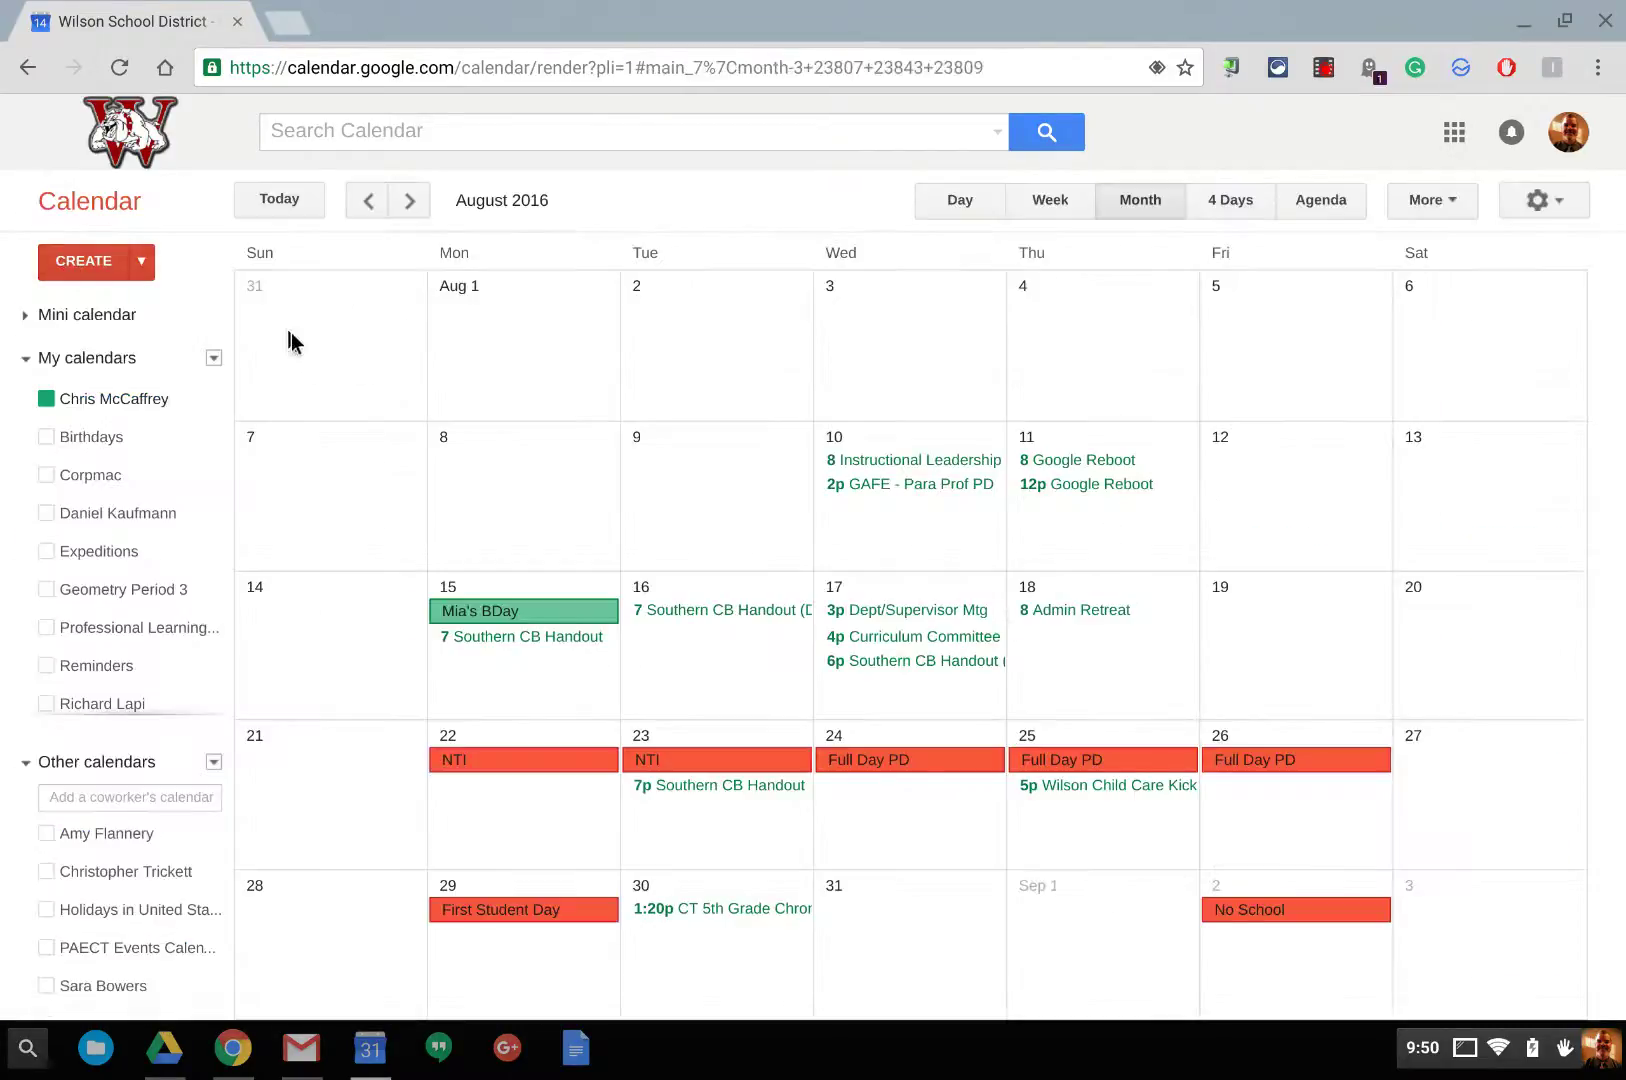